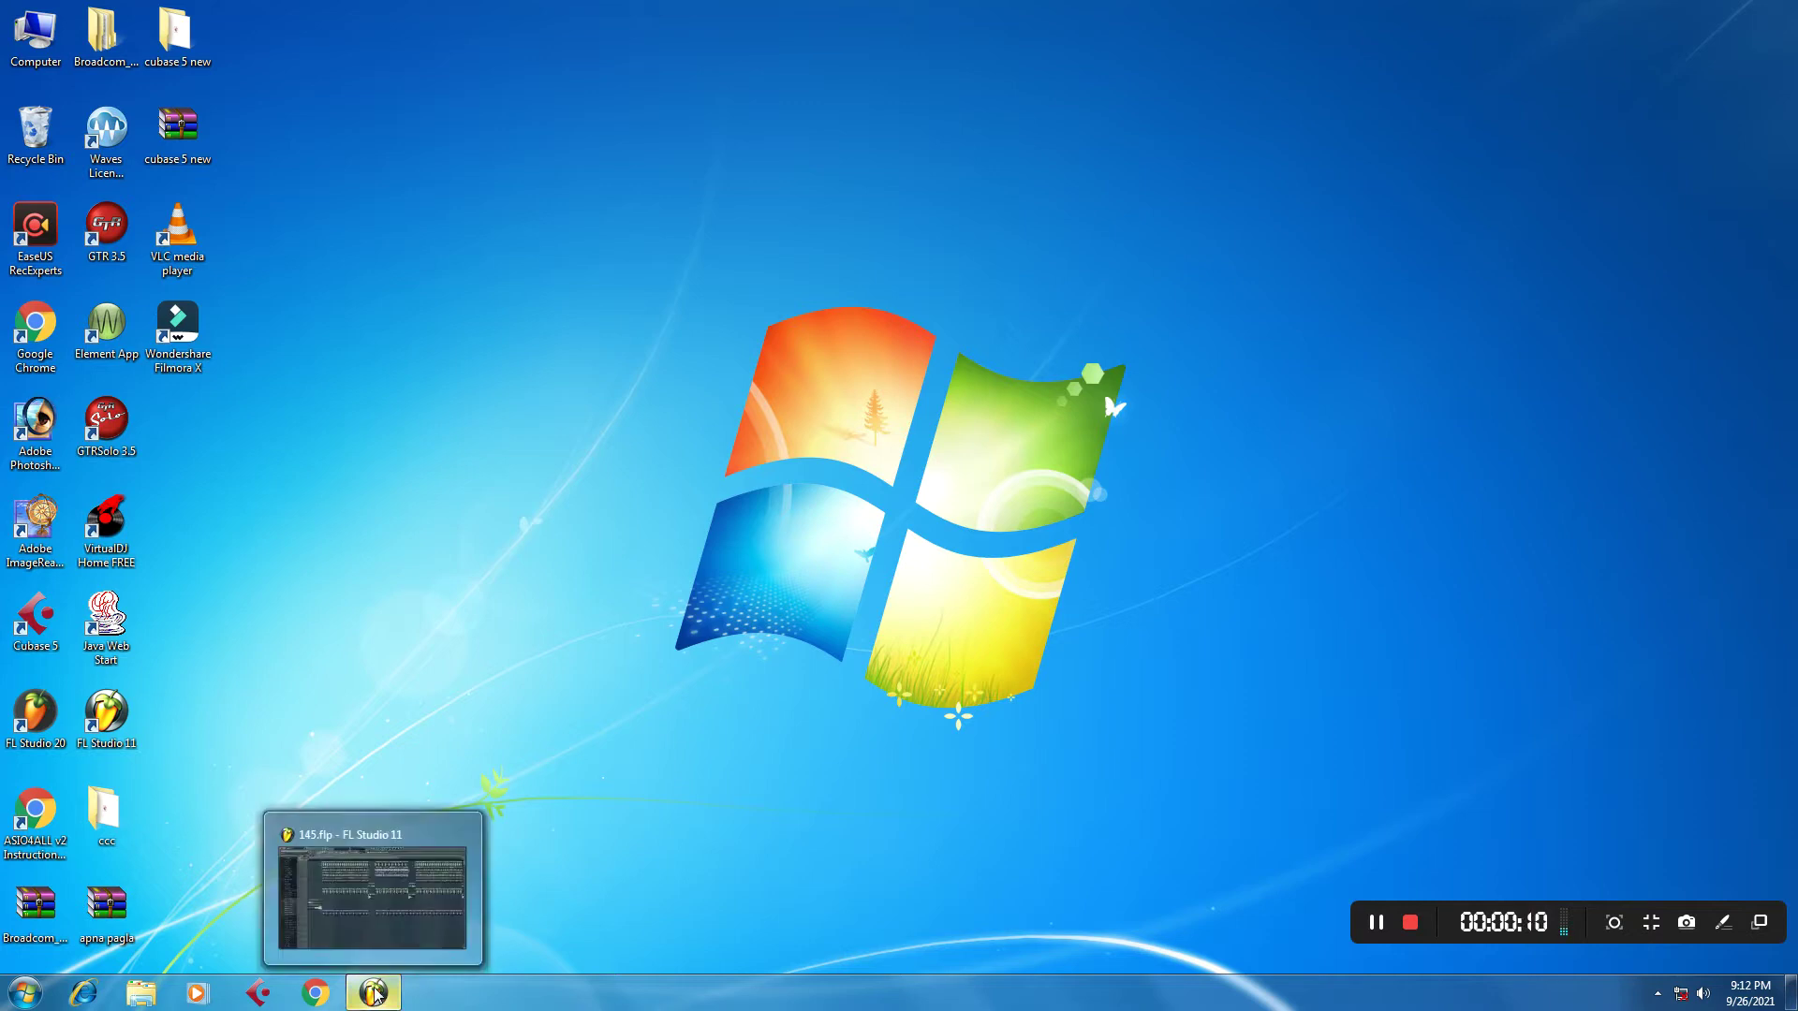
Step: Switch to the 145.flp project in FL Studio and place the playhead shortly before bar 3 in the playlist
{"action": "left_click", "coordinate": [374, 995]}
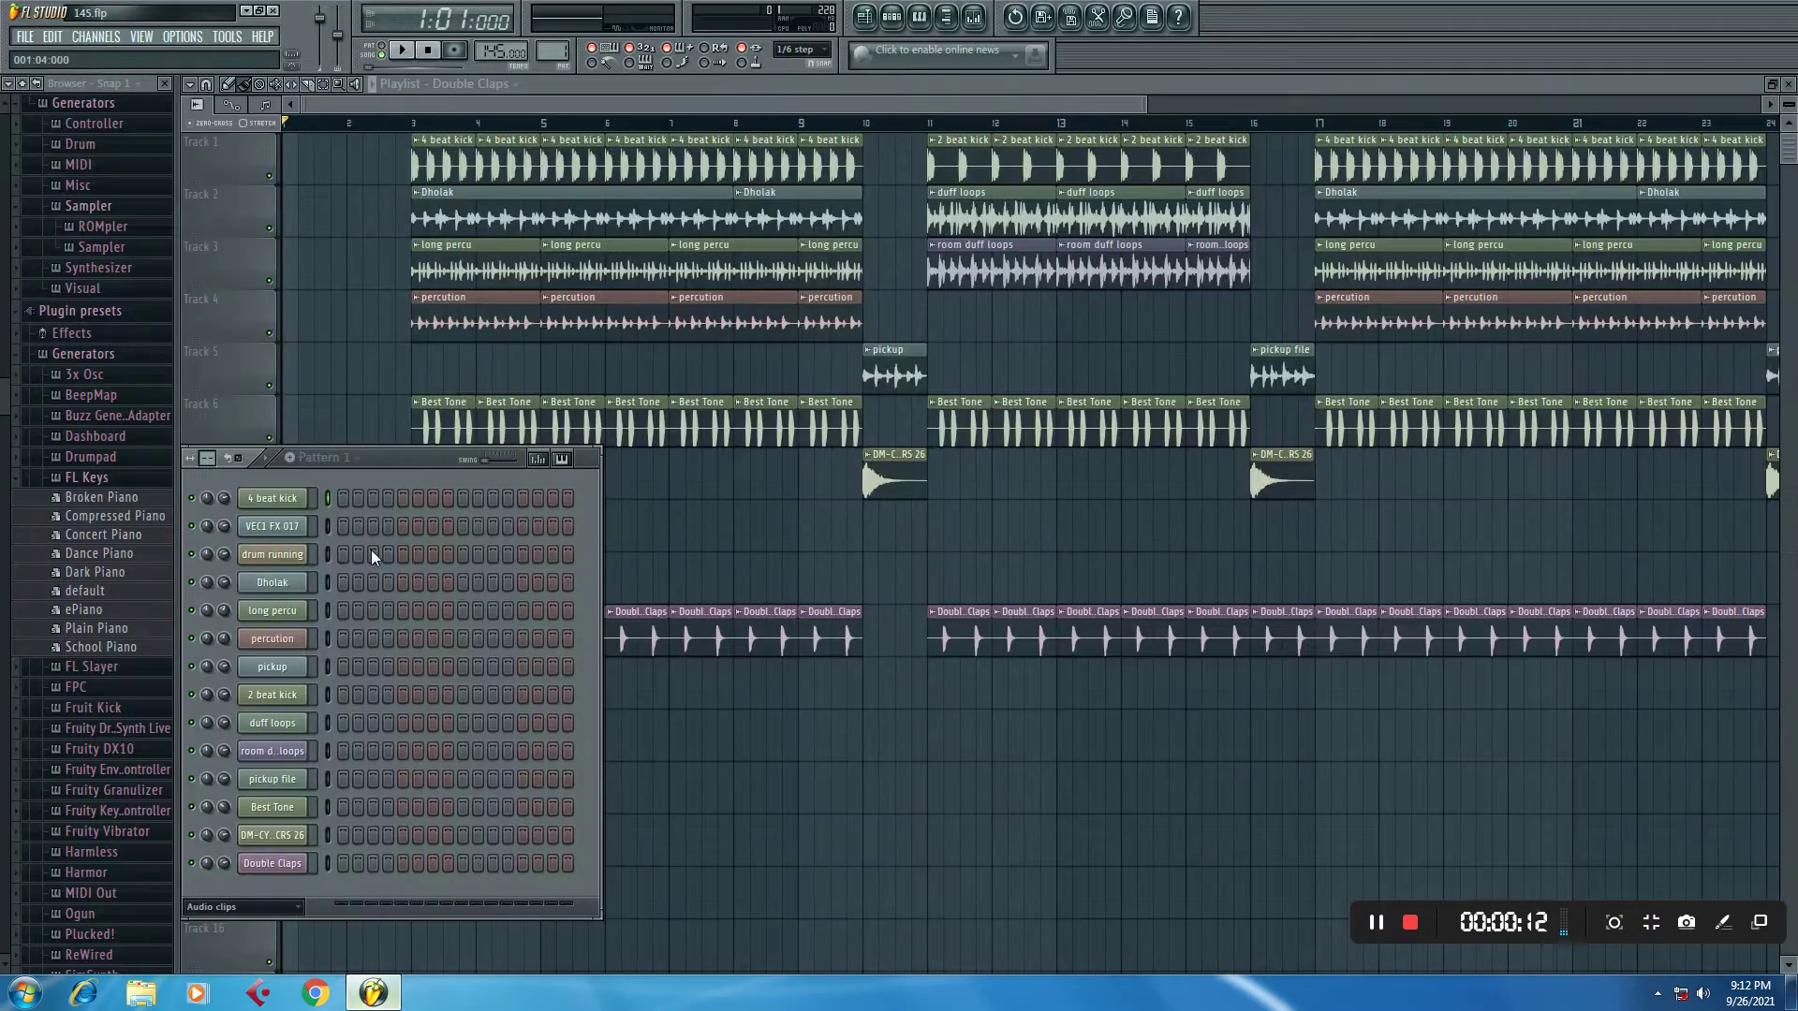
{"action": "left_click", "coordinate": [383, 127]}
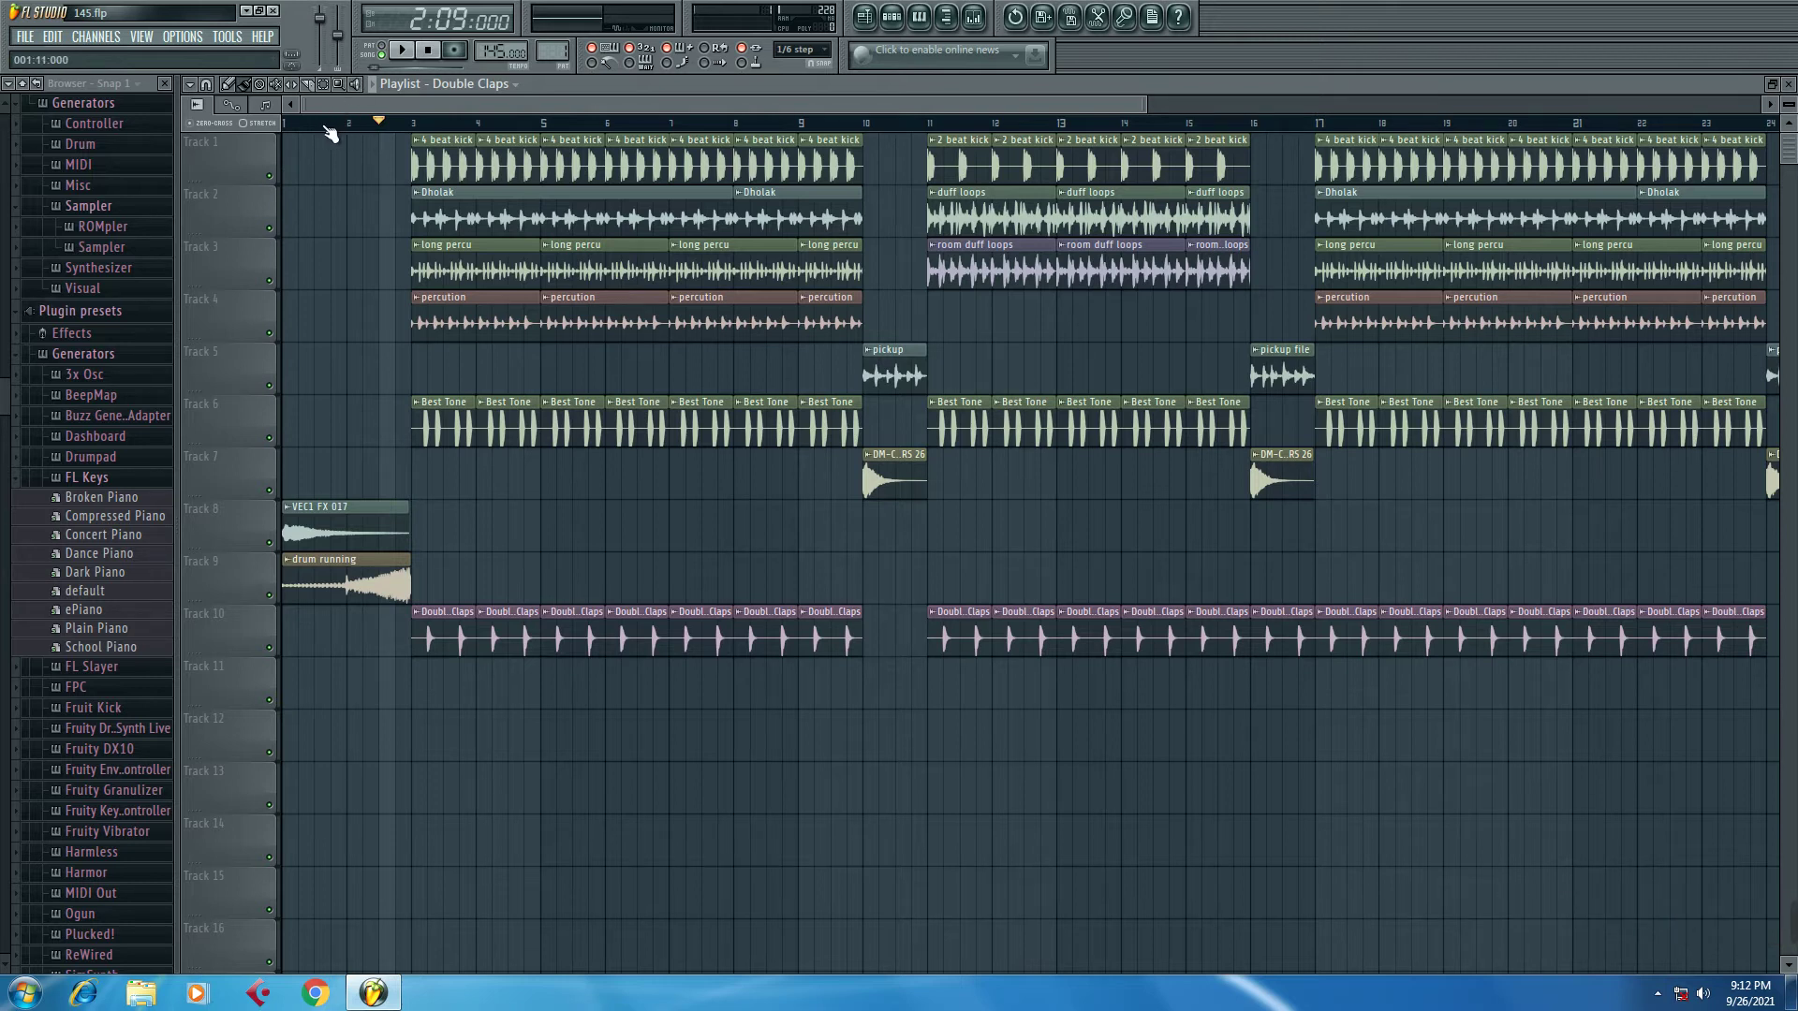
{"action": "left_click_drag", "start_coordinate": [1145, 104], "coordinate": [1486, 98]}
{"action": "left_click", "coordinate": [362, 127]}
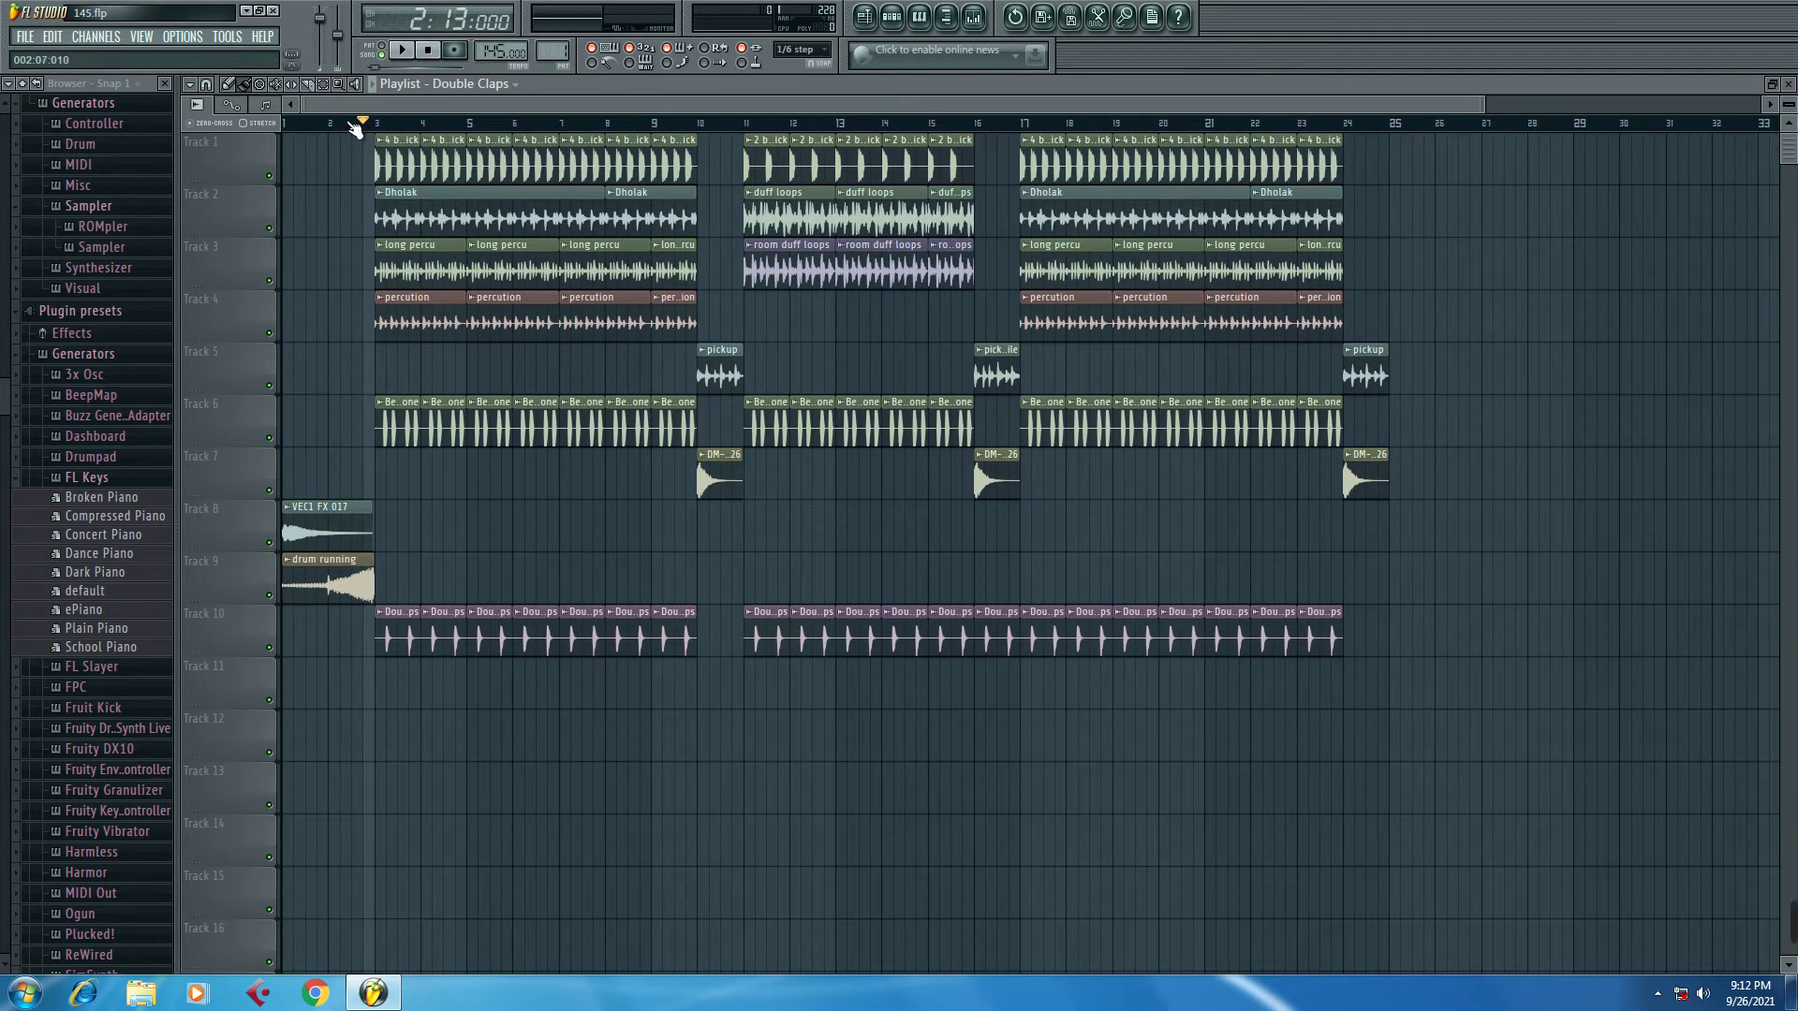
{"action": "scroll", "coordinate": [351, 127], "scroll_direction": "up", "scroll_amount": 5}
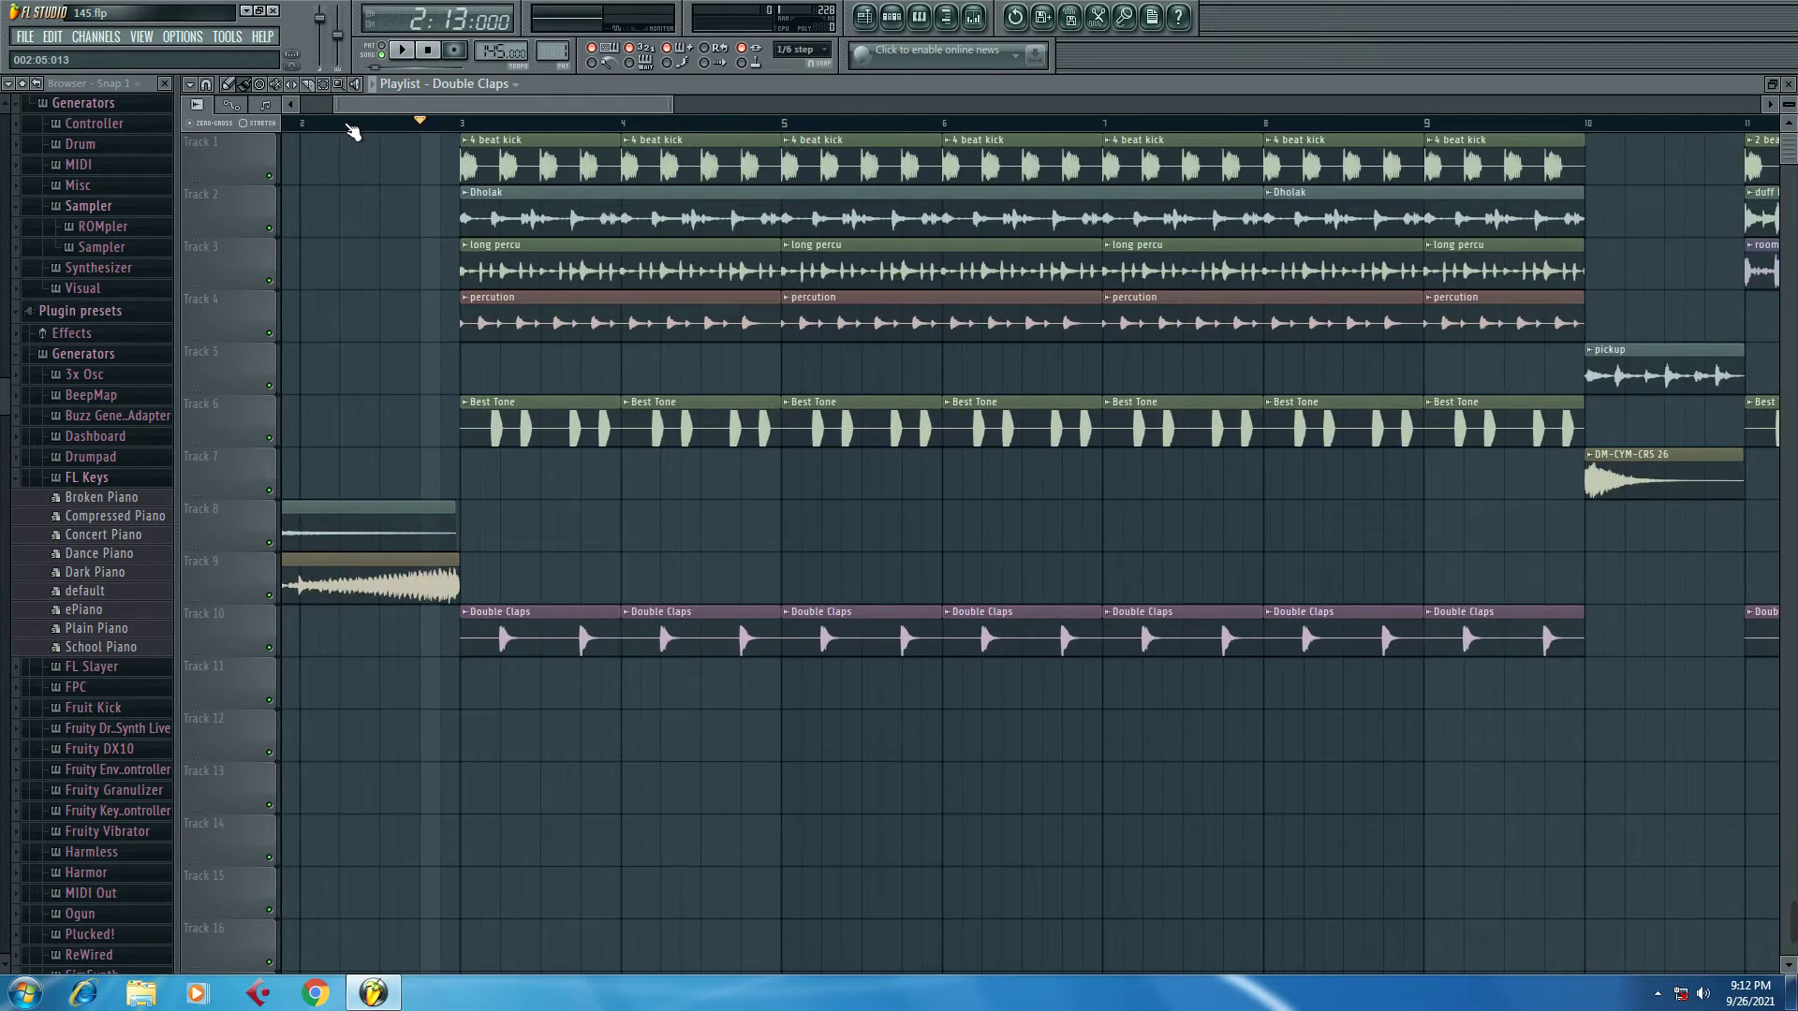
Step: Play the arrangement from bar 3, jump ahead to the pickup section at bar 10, and pause playback
{"action": "left_click", "coordinate": [376, 83]}
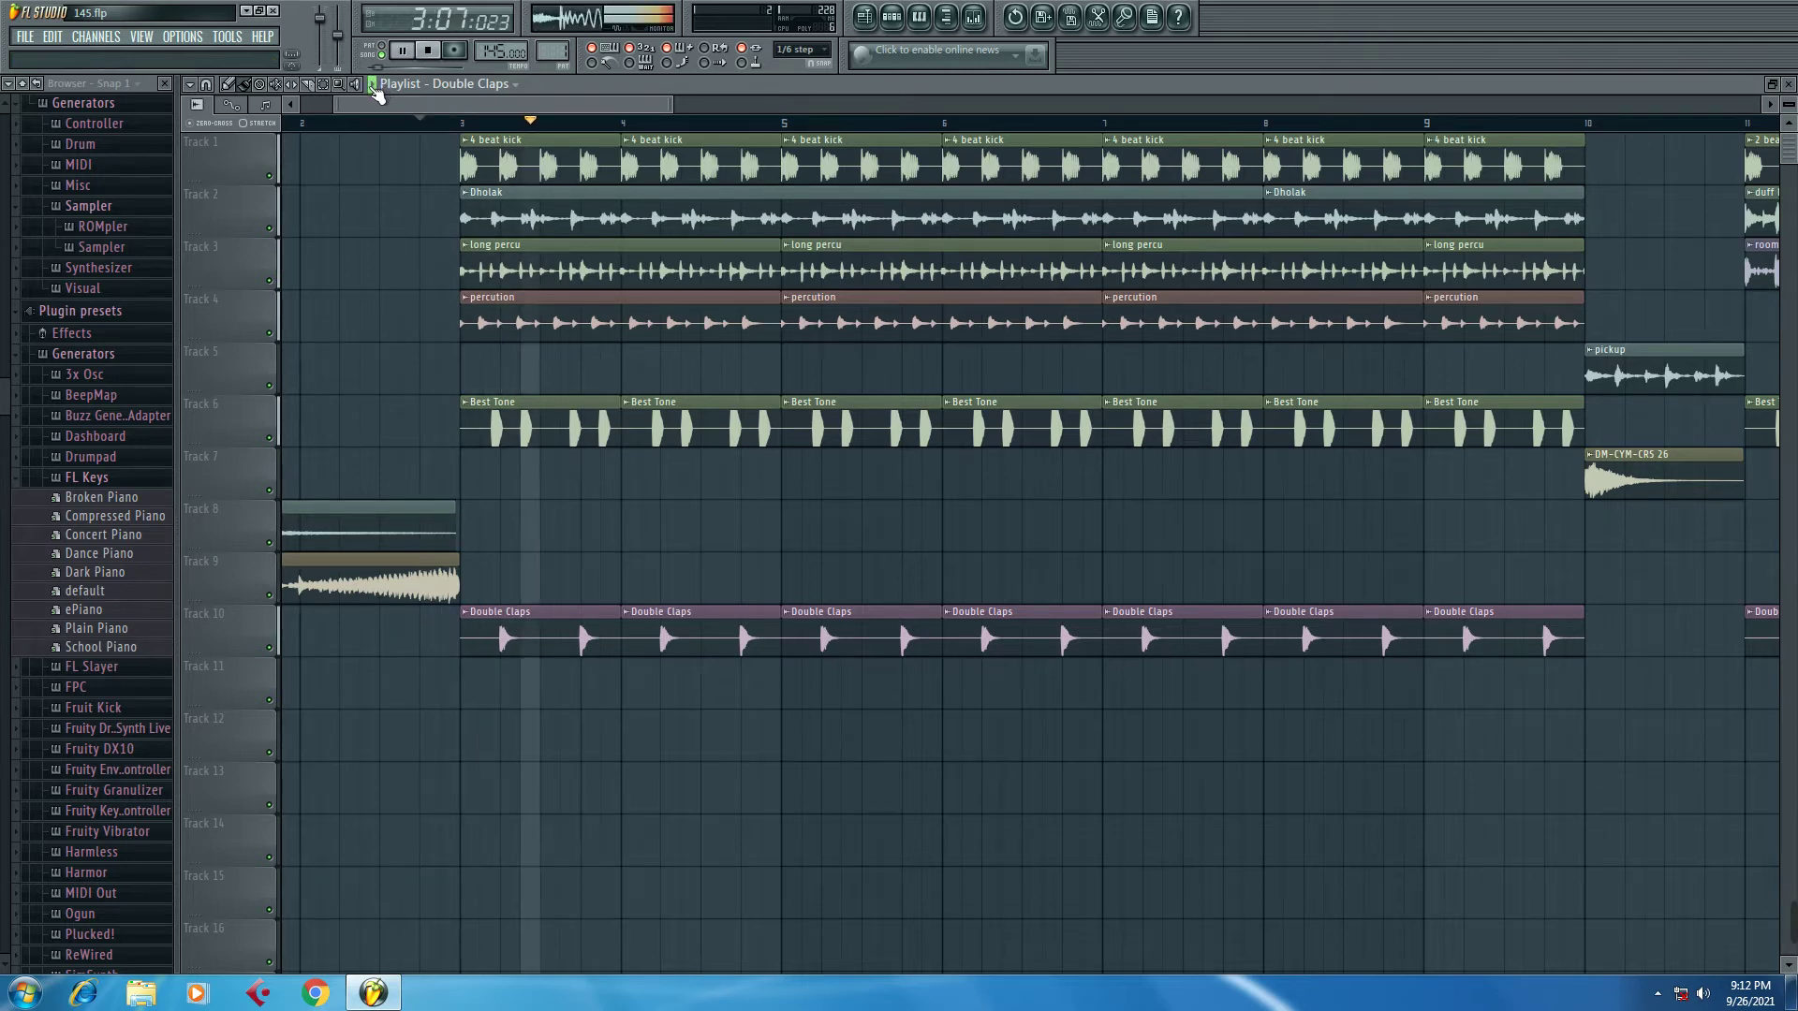
{"action": "left_click_drag", "start_coordinate": [671, 104], "coordinate": [863, 100]}
{"action": "left_click", "coordinate": [1140, 122]}
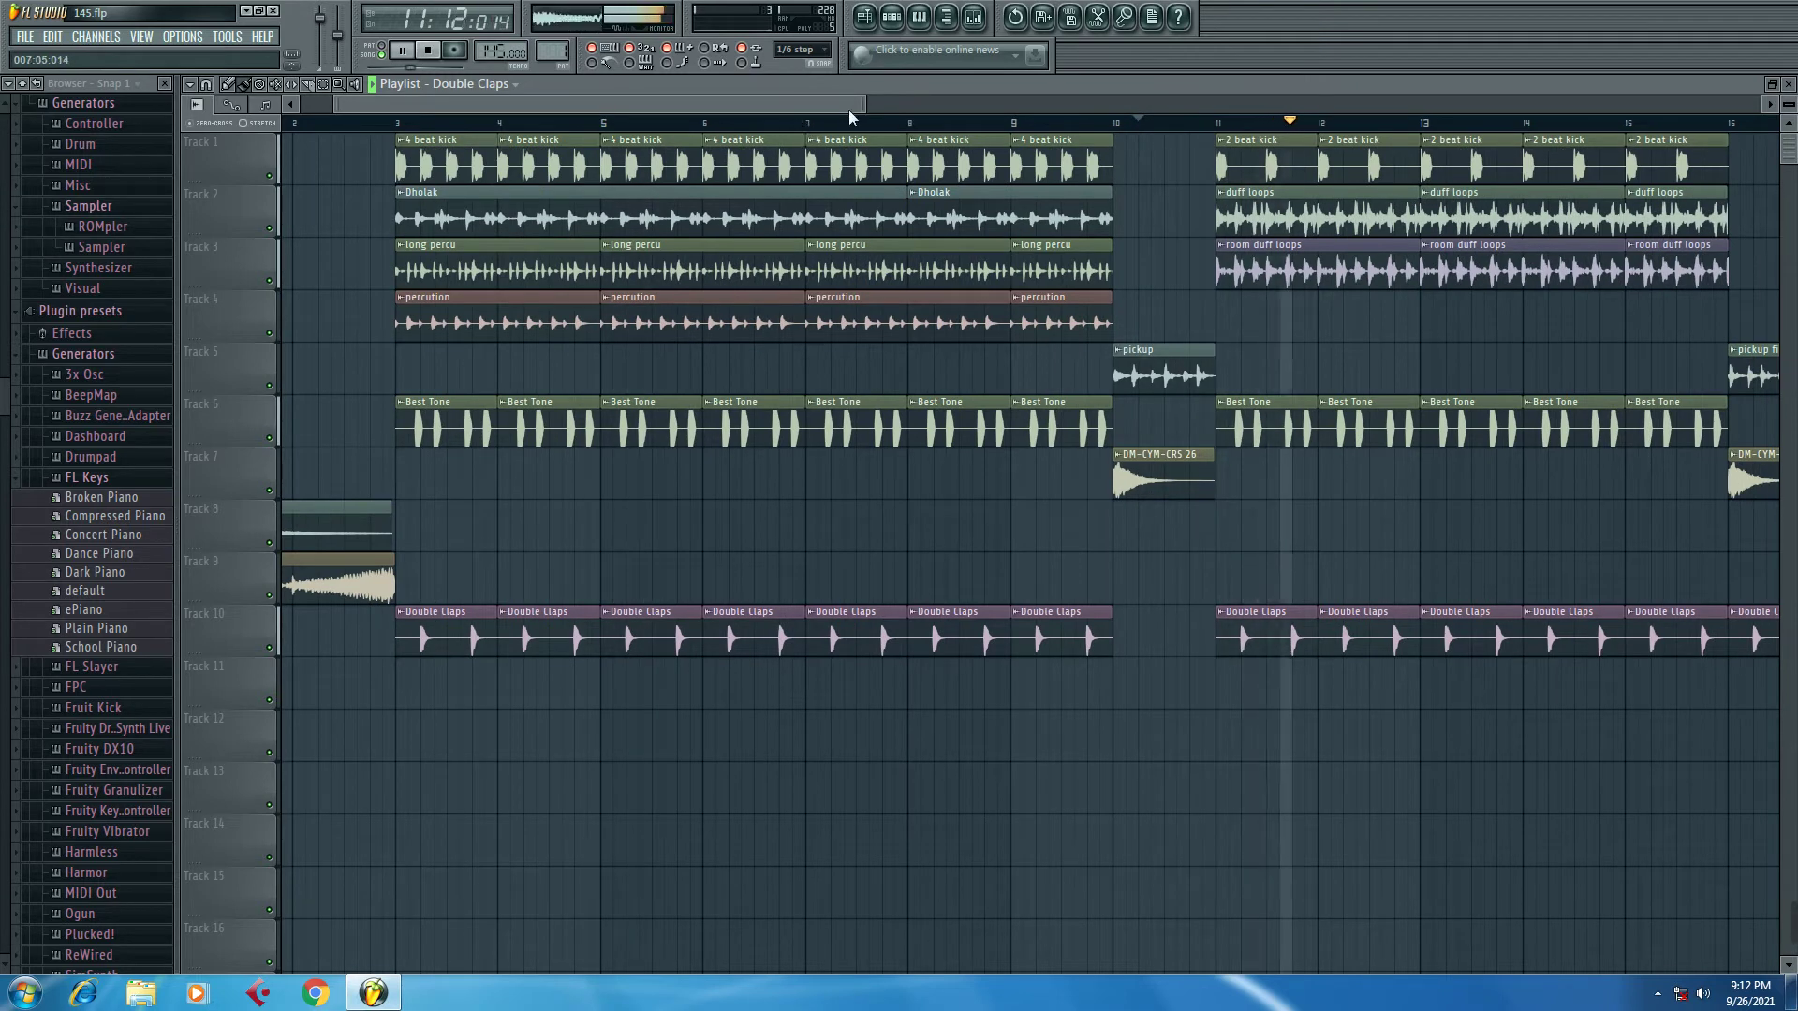
{"action": "left_click_drag", "start_coordinate": [870, 105], "coordinate": [1115, 100]}
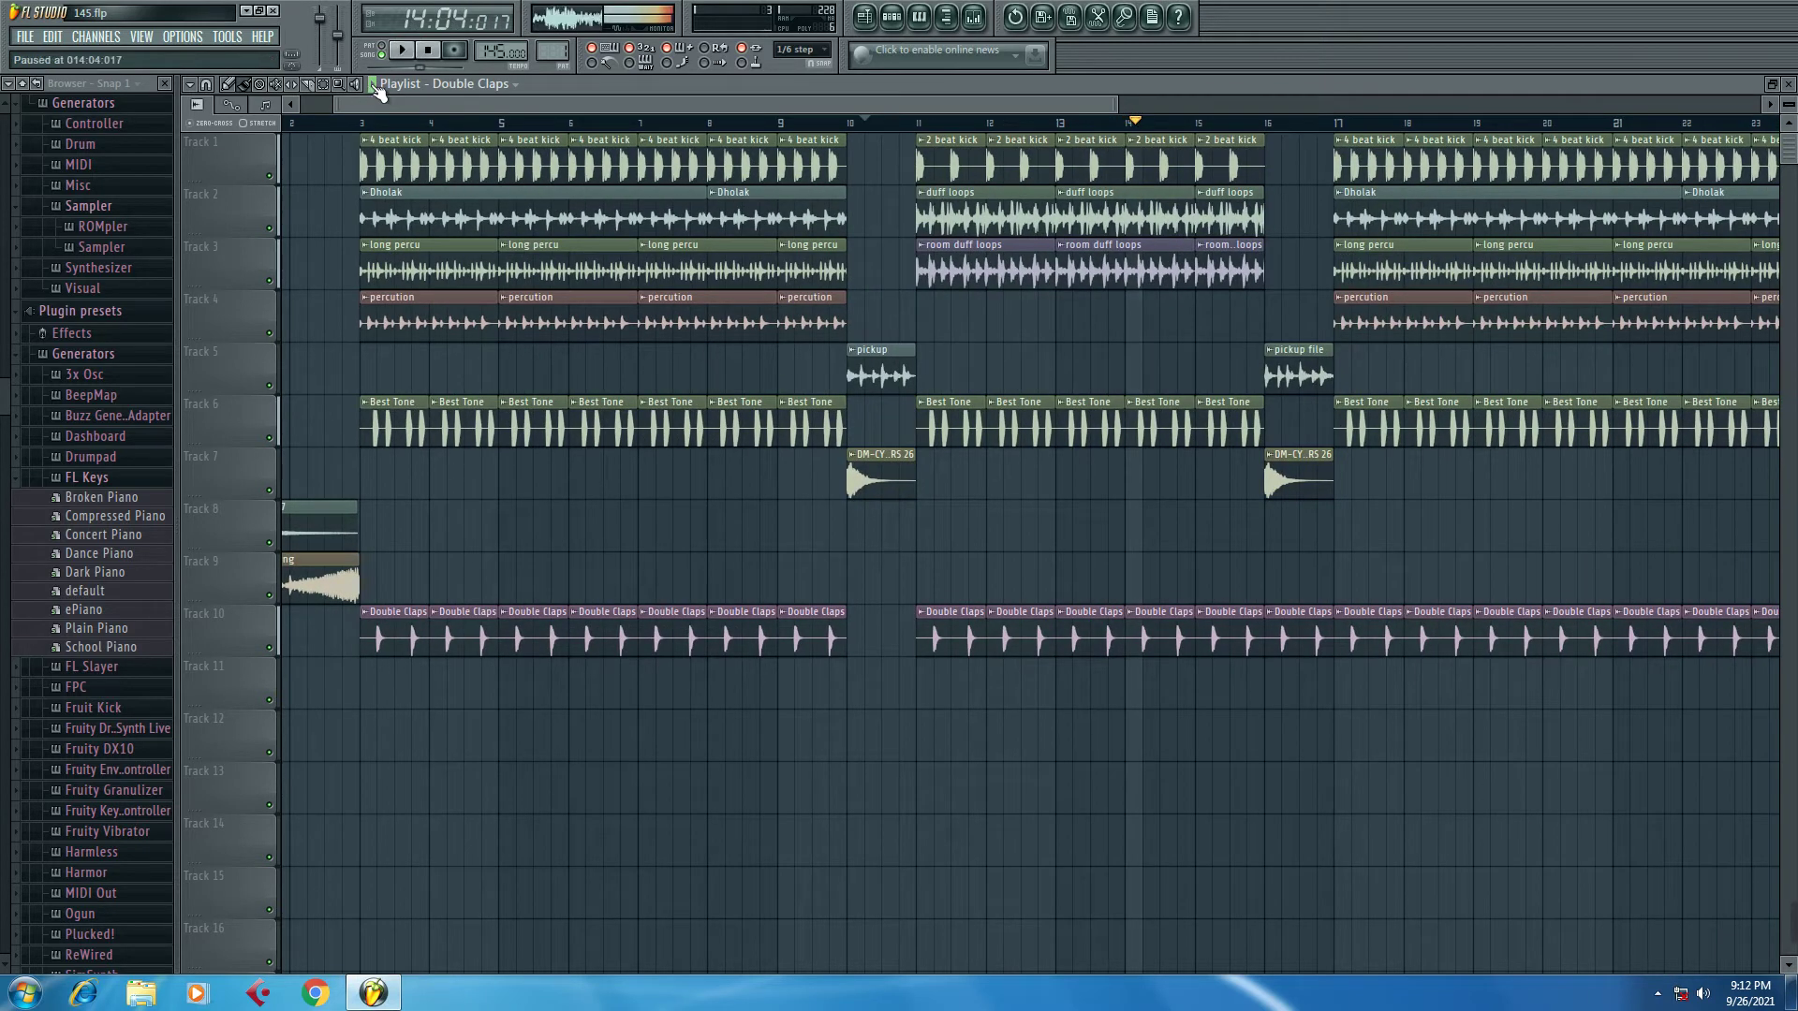
{"action": "key", "text": "space"}
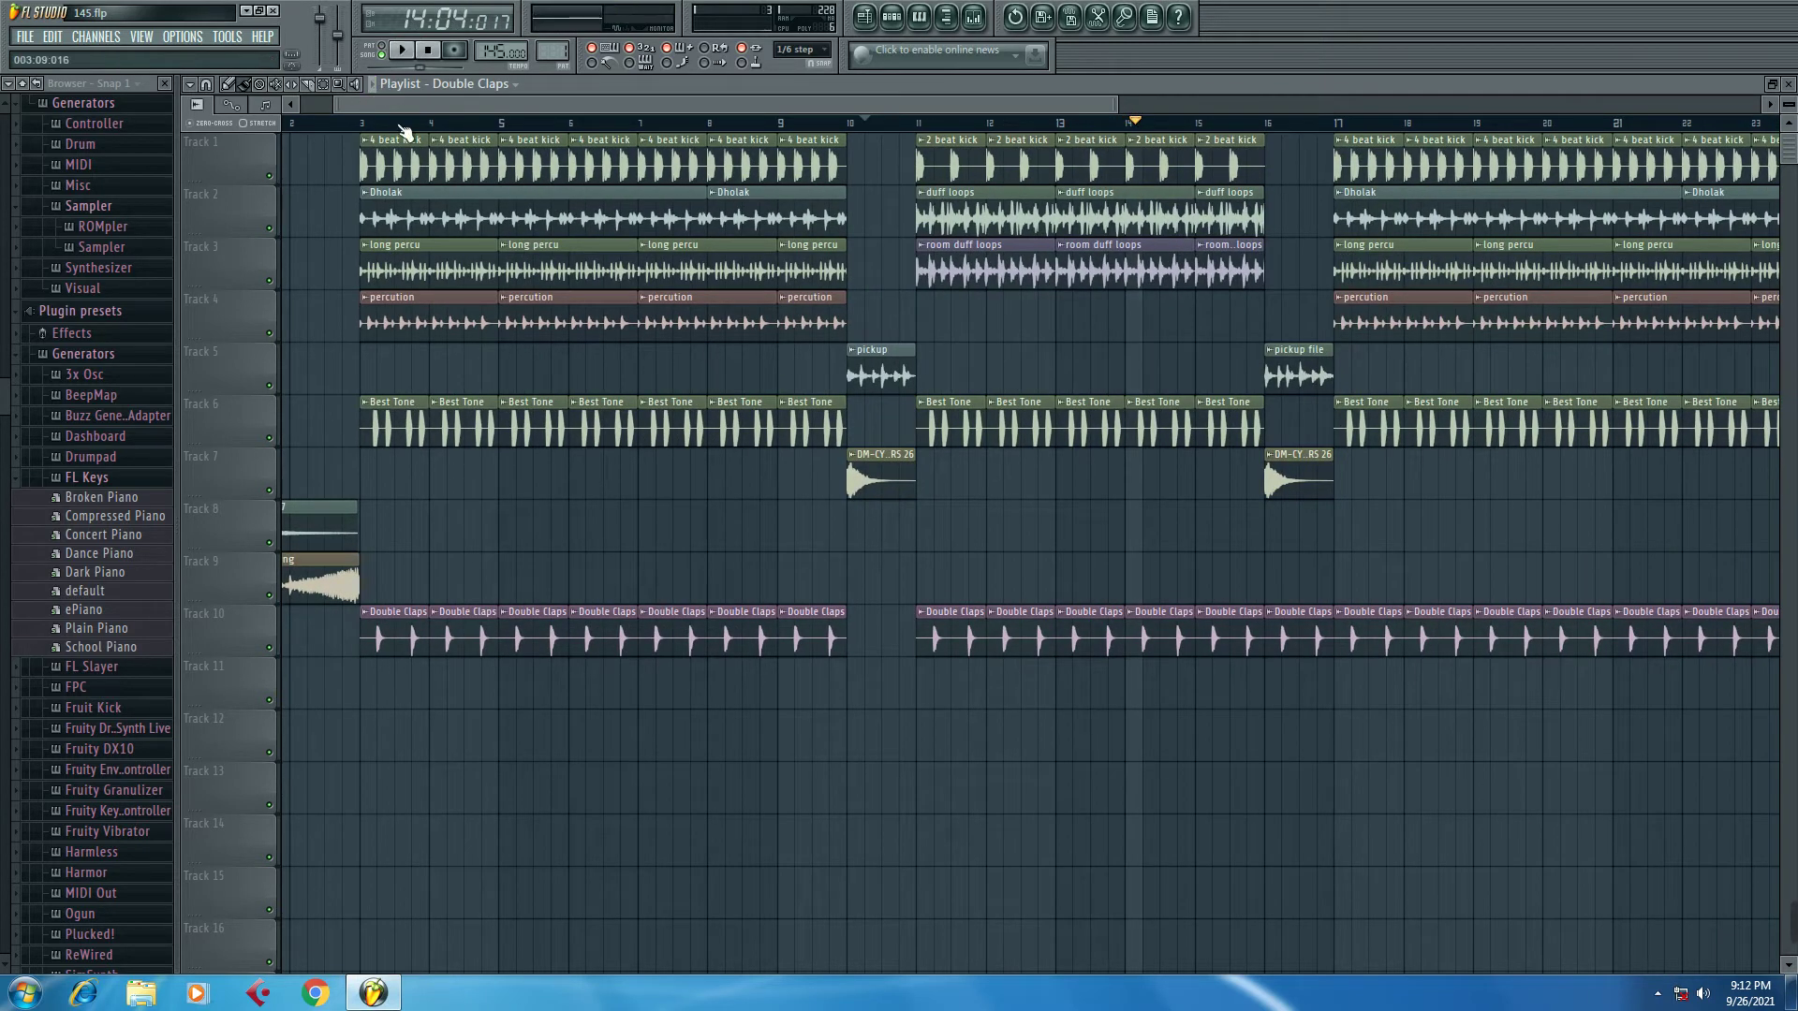
Step: Return the playhead to shortly before bar 3 and mute playlist tracks 1 to 6 and track 10
{"action": "left_click", "coordinate": [350, 130]}
{"action": "scroll", "coordinate": [354, 131], "scroll_direction": "up", "scroll_amount": 5}
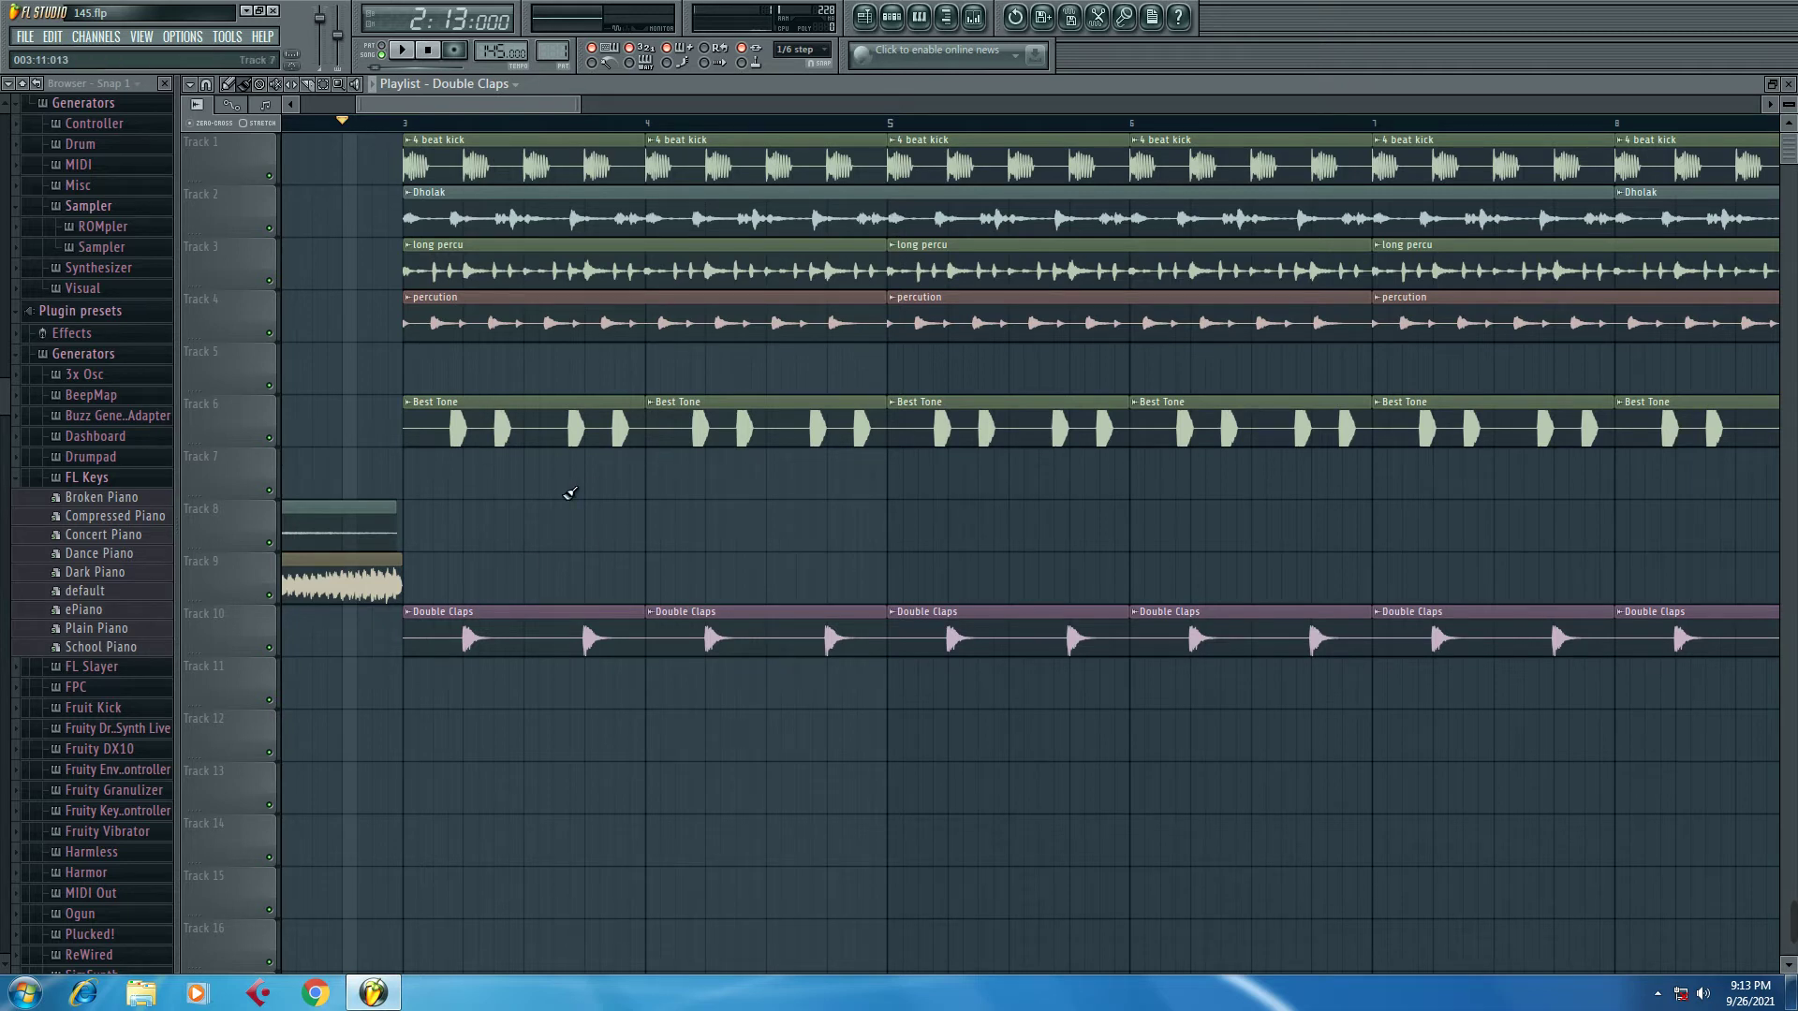
{"action": "scroll", "coordinate": [413, 139], "scroll_direction": "up", "scroll_amount": 4}
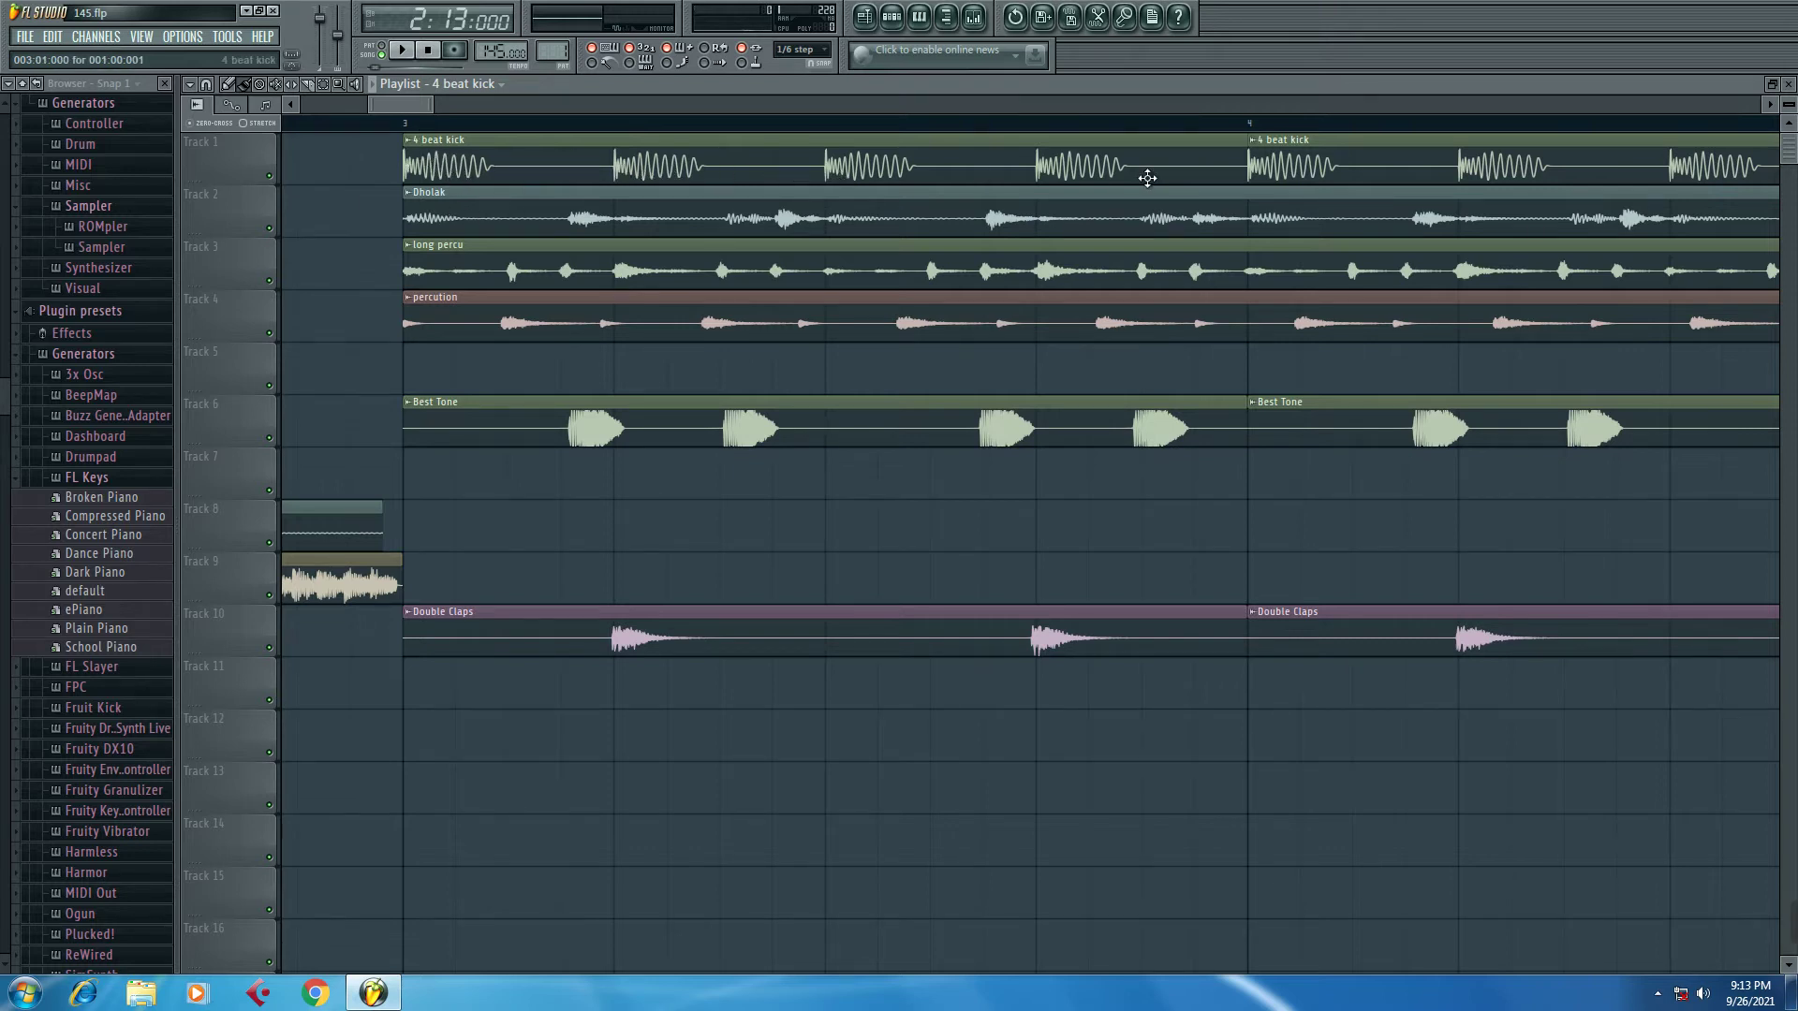
{"action": "left_click", "coordinate": [413, 214]}
{"action": "left_click", "coordinate": [270, 175]}
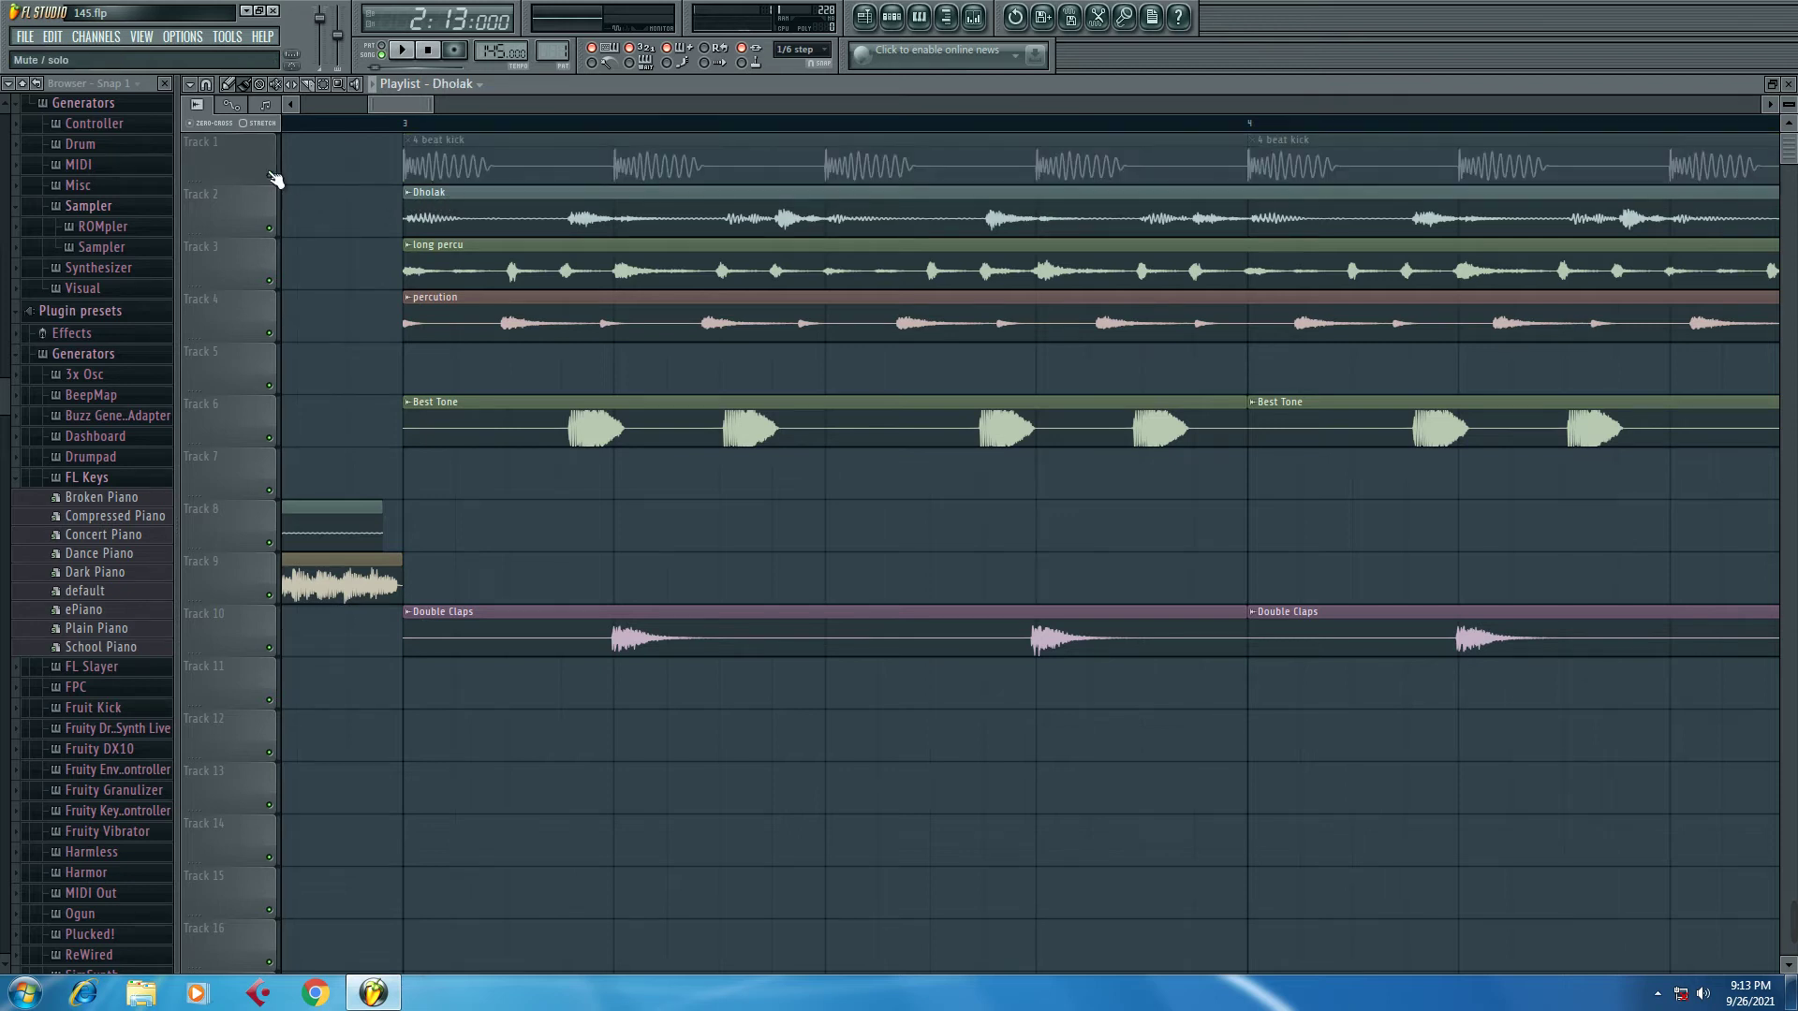
{"action": "left_click", "coordinate": [270, 229]}
{"action": "left_click", "coordinate": [270, 281]}
{"action": "left_click", "coordinate": [270, 333]}
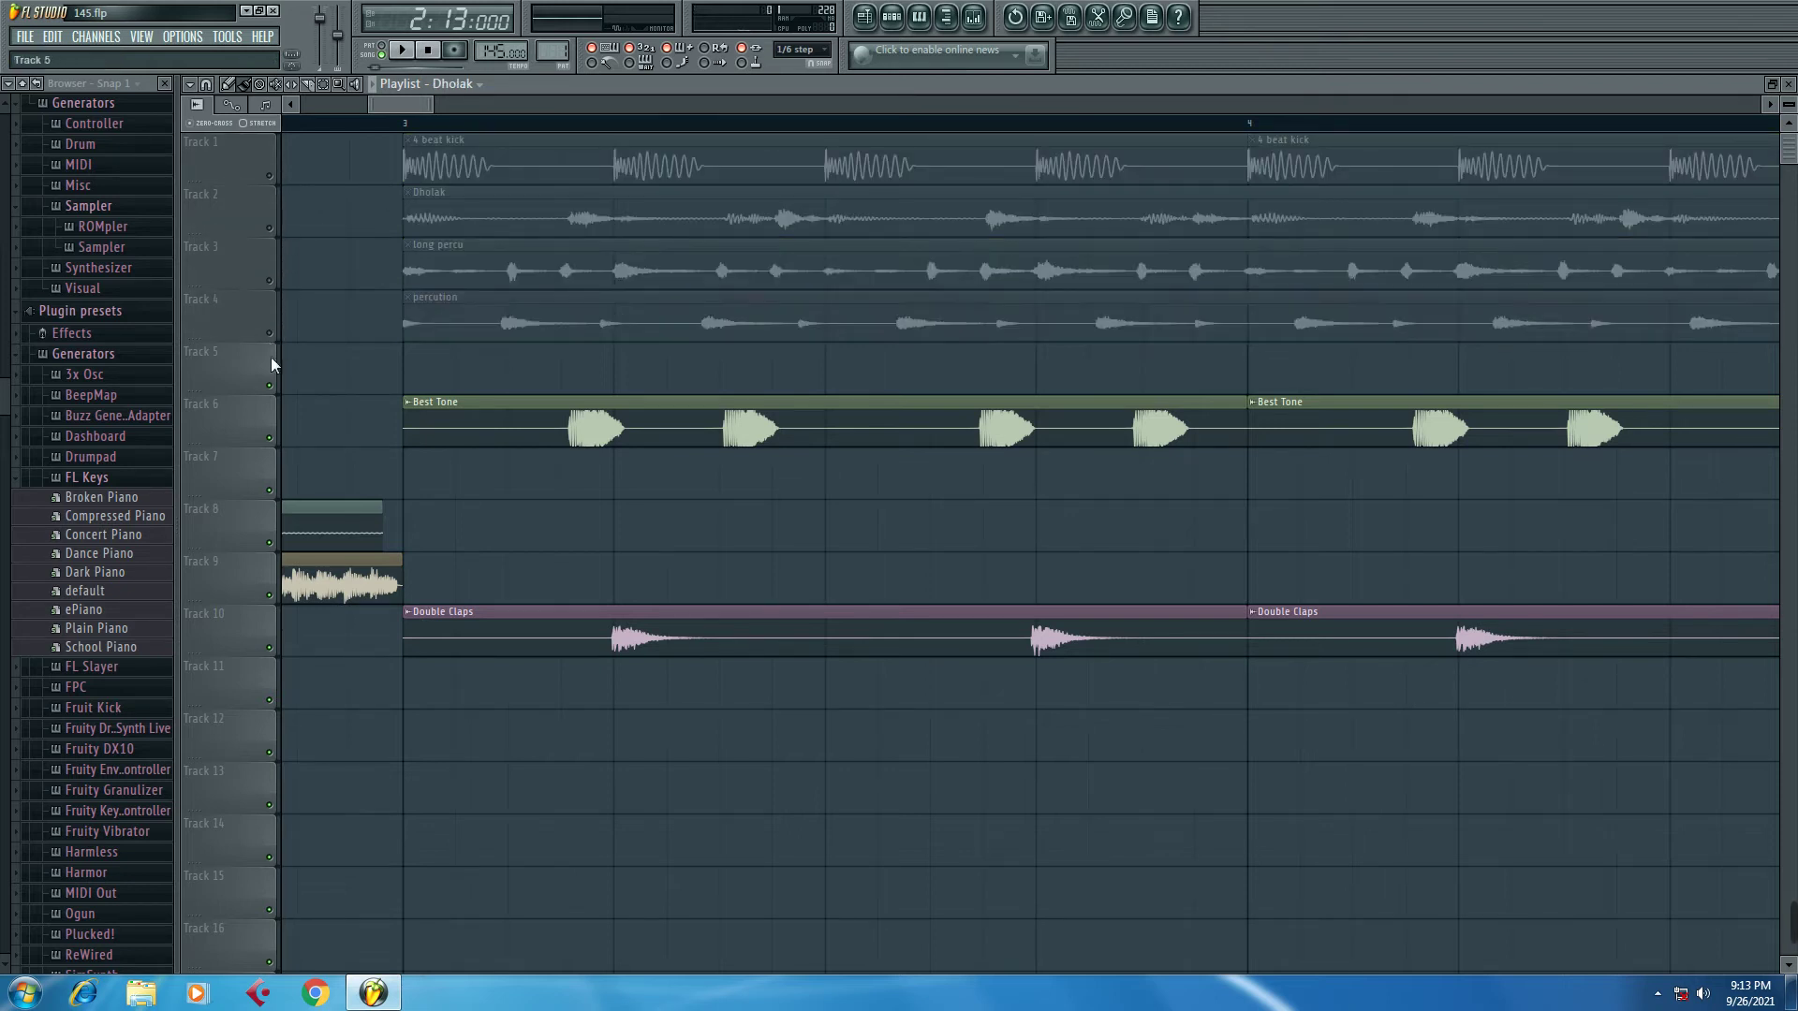
{"action": "left_click", "coordinate": [270, 438]}
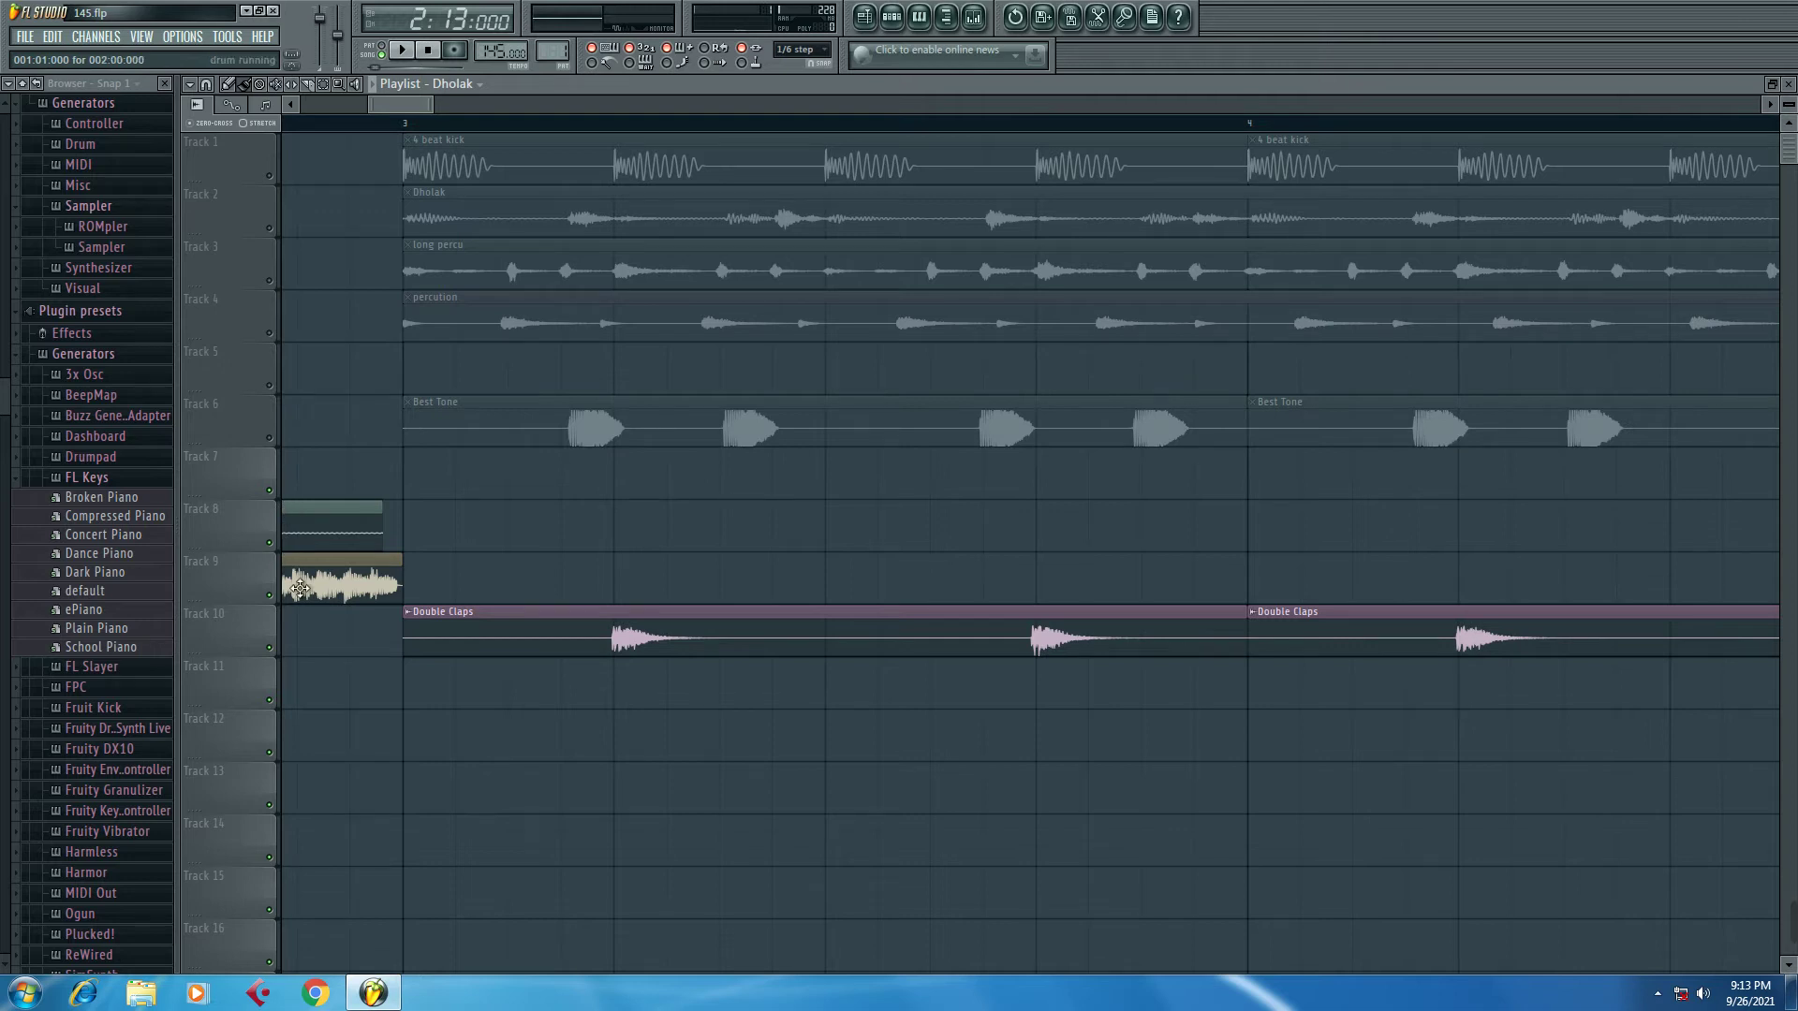
{"action": "left_click", "coordinate": [269, 647]}
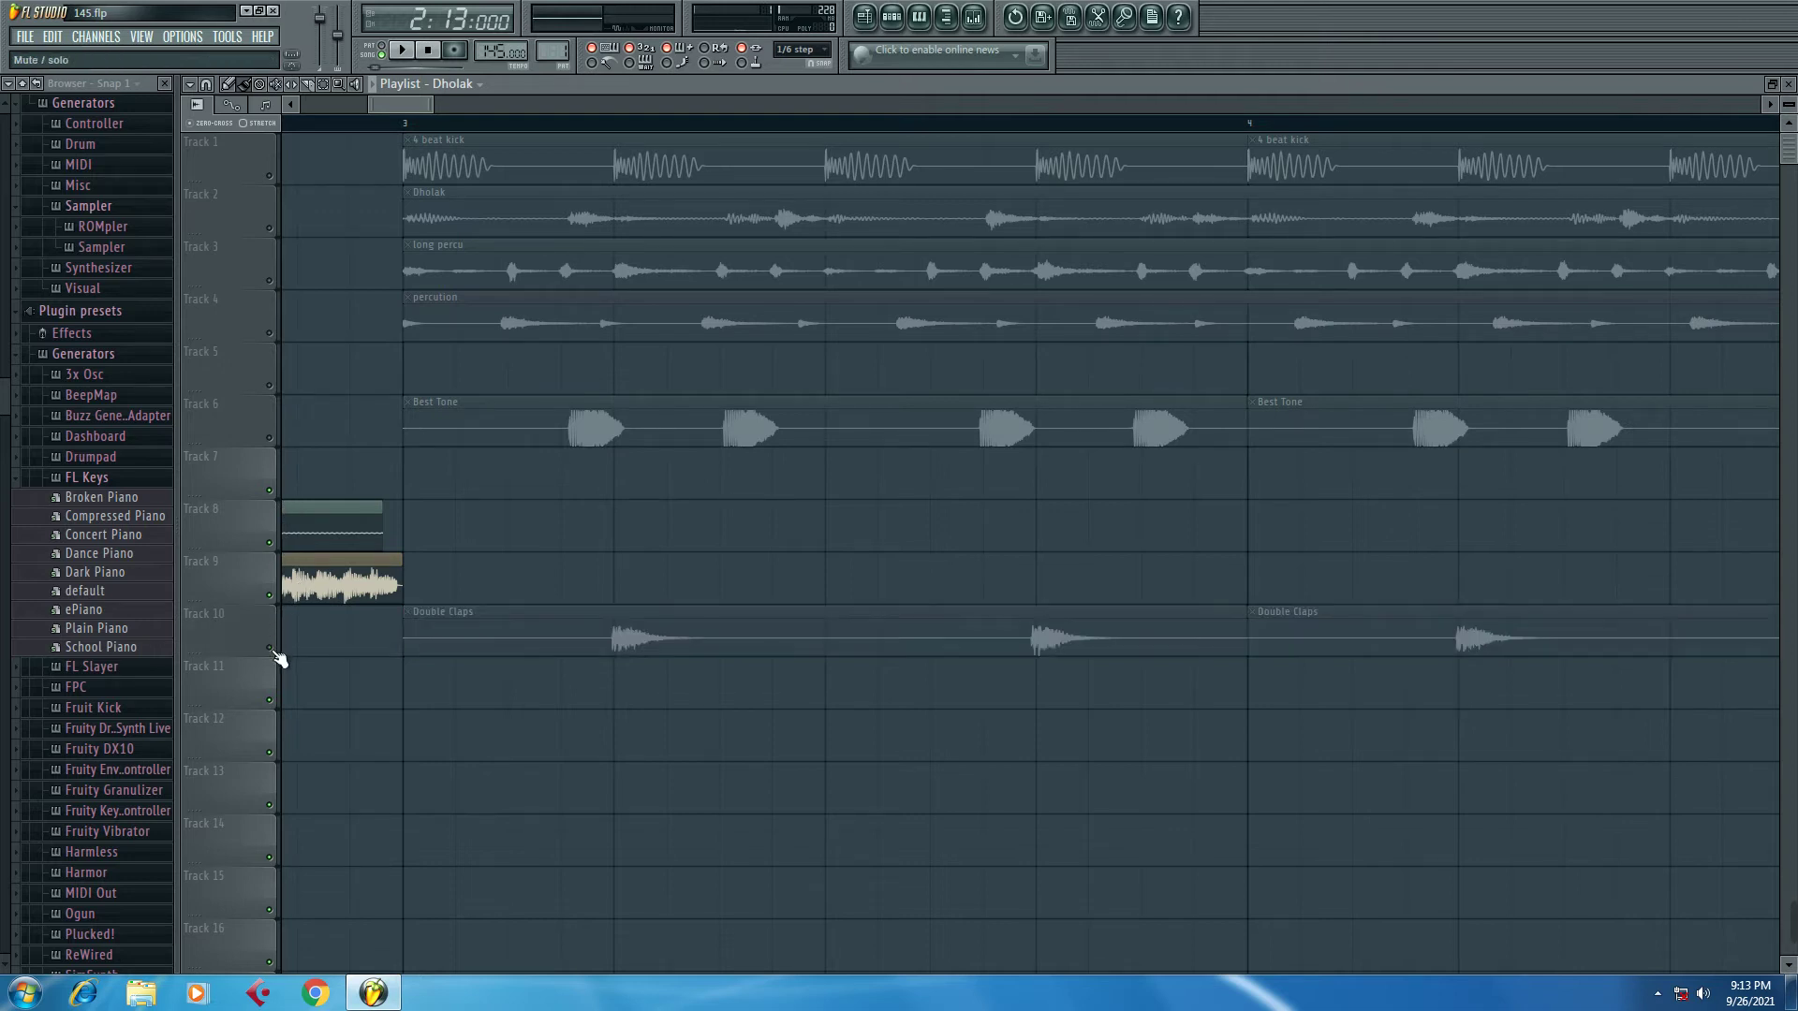
Step: Audition the 4 beat kick on track 1 alone, looping playback from bar 3 to bar 5, then mute it again
{"action": "left_click", "coordinate": [270, 176]}
{"action": "left_click", "coordinate": [401, 50]}
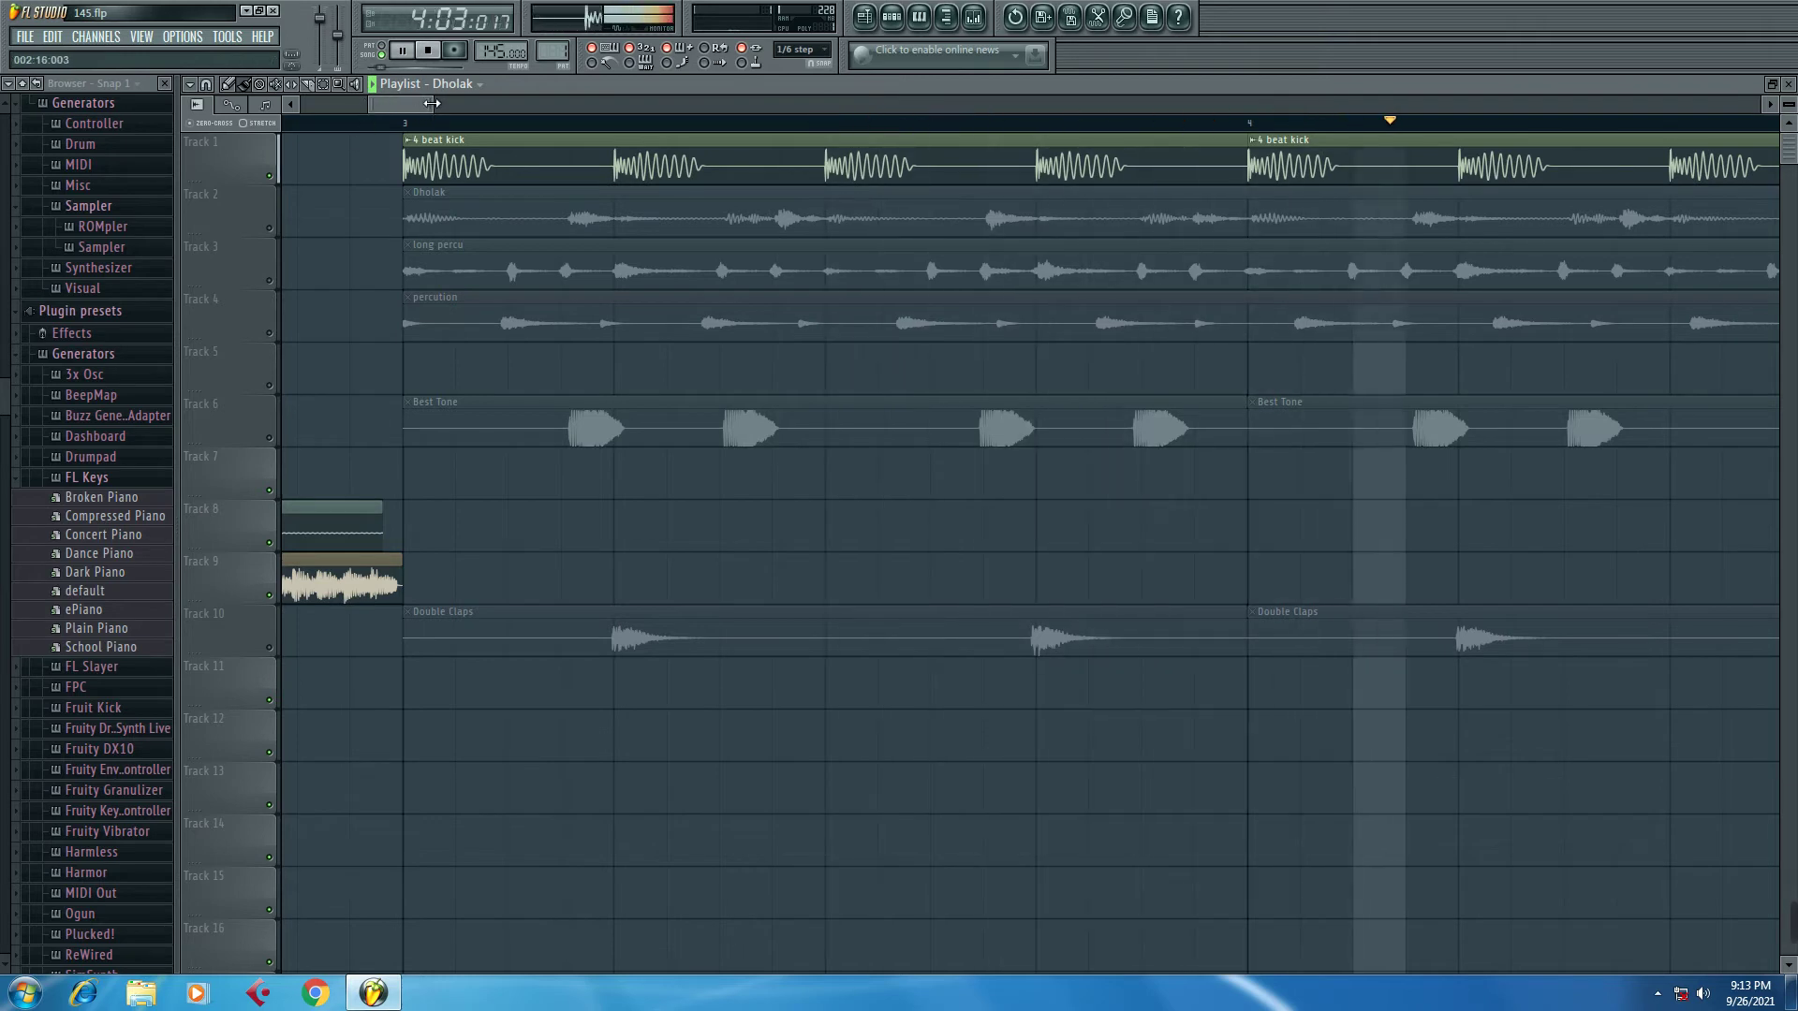
{"action": "scroll", "coordinate": [453, 116], "scroll_direction": "down", "scroll_amount": 3}
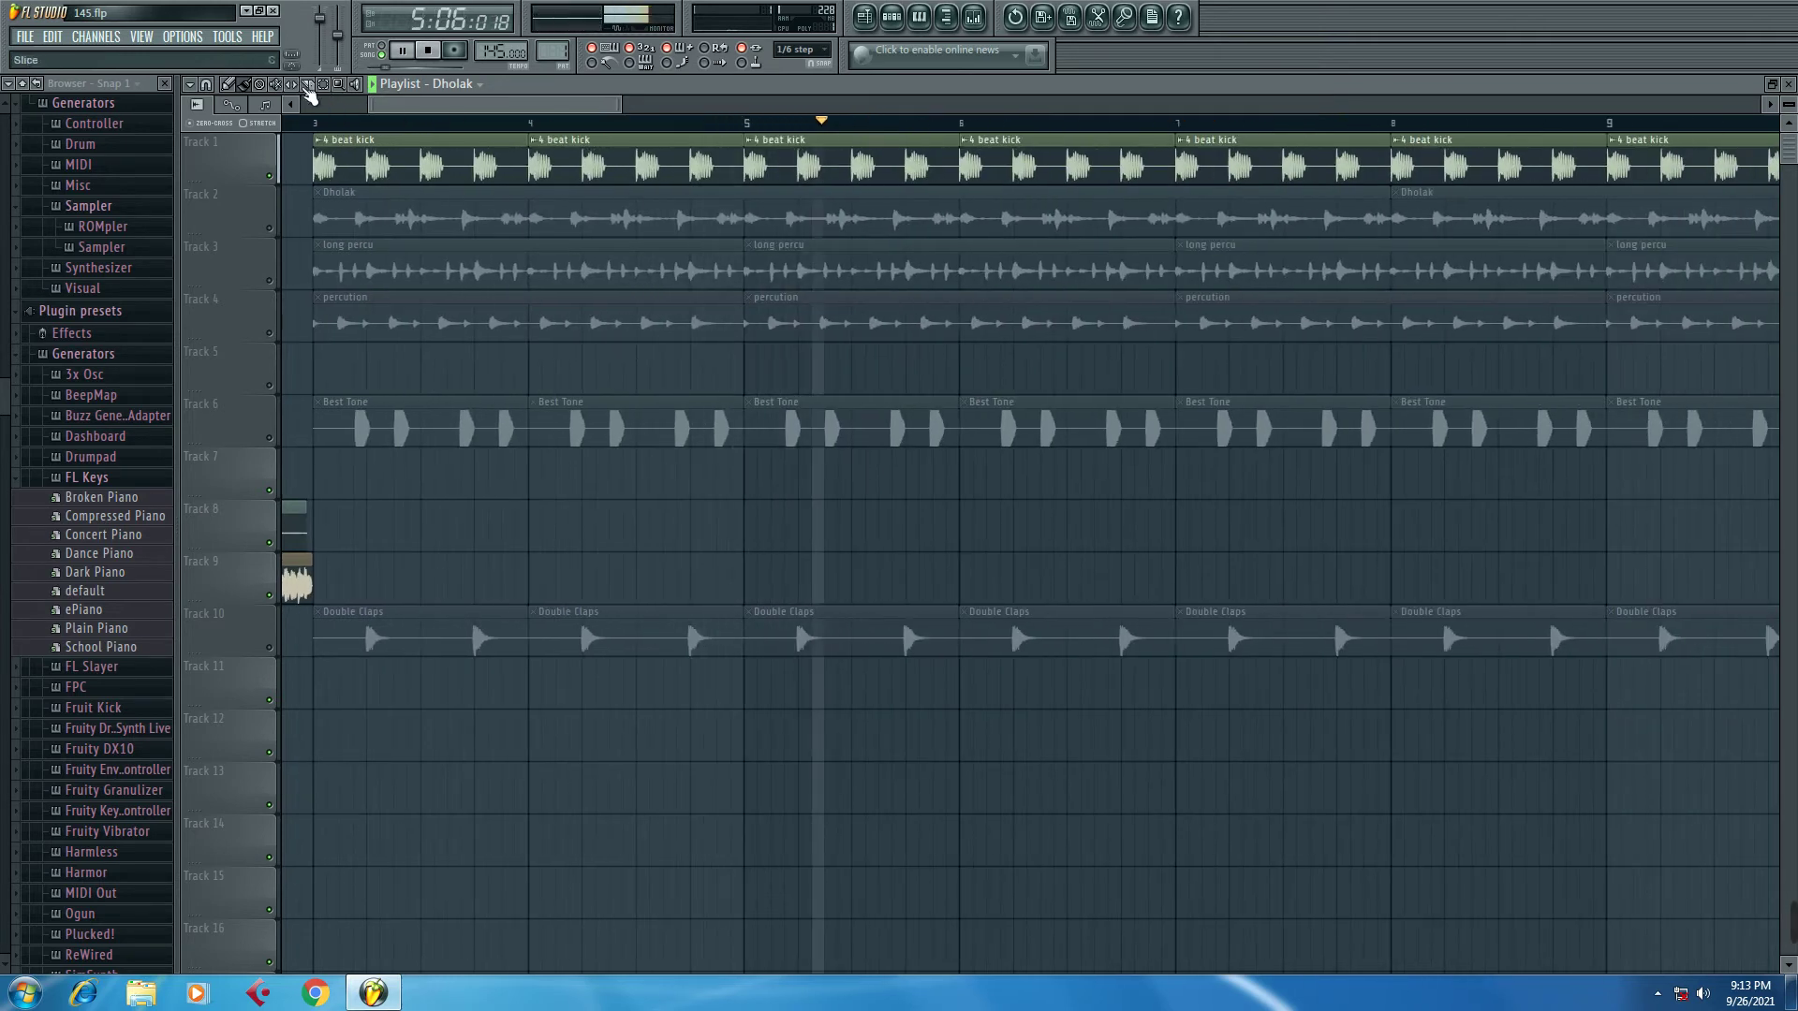
{"action": "left_click_drag", "start_coordinate": [314, 128], "coordinate": [747, 138]}
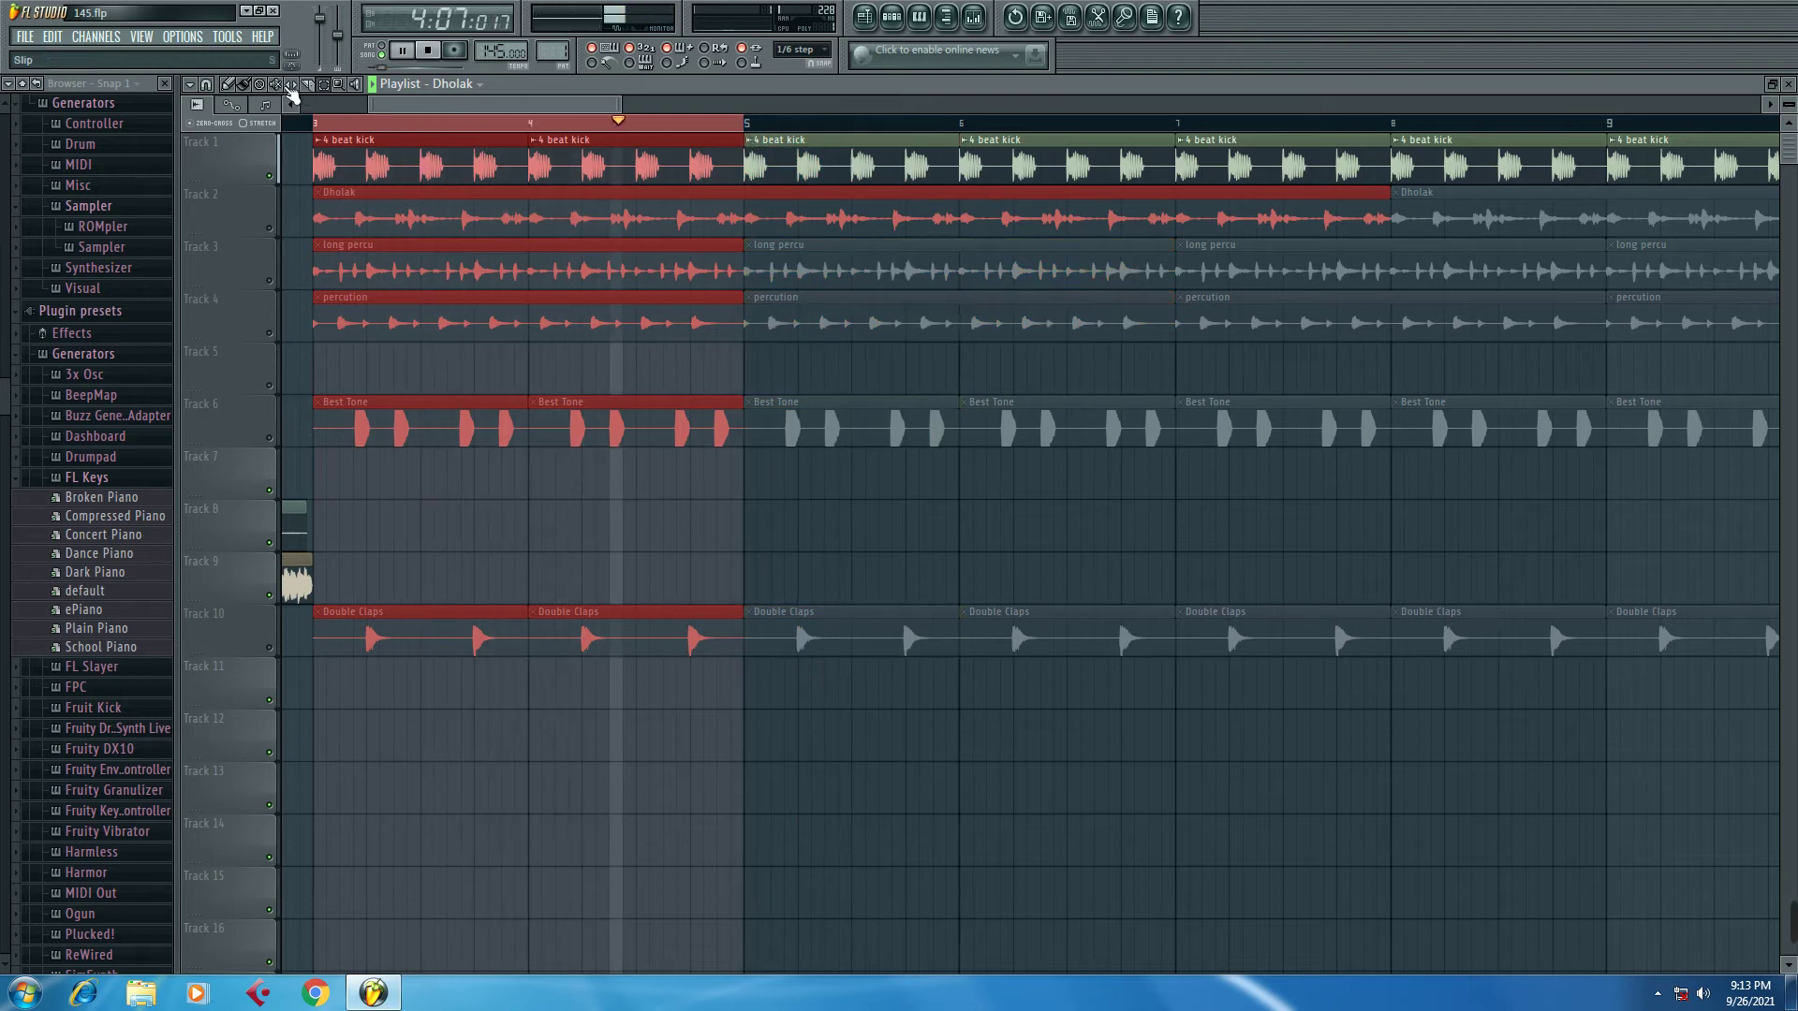
{"action": "left_click", "coordinate": [271, 175]}
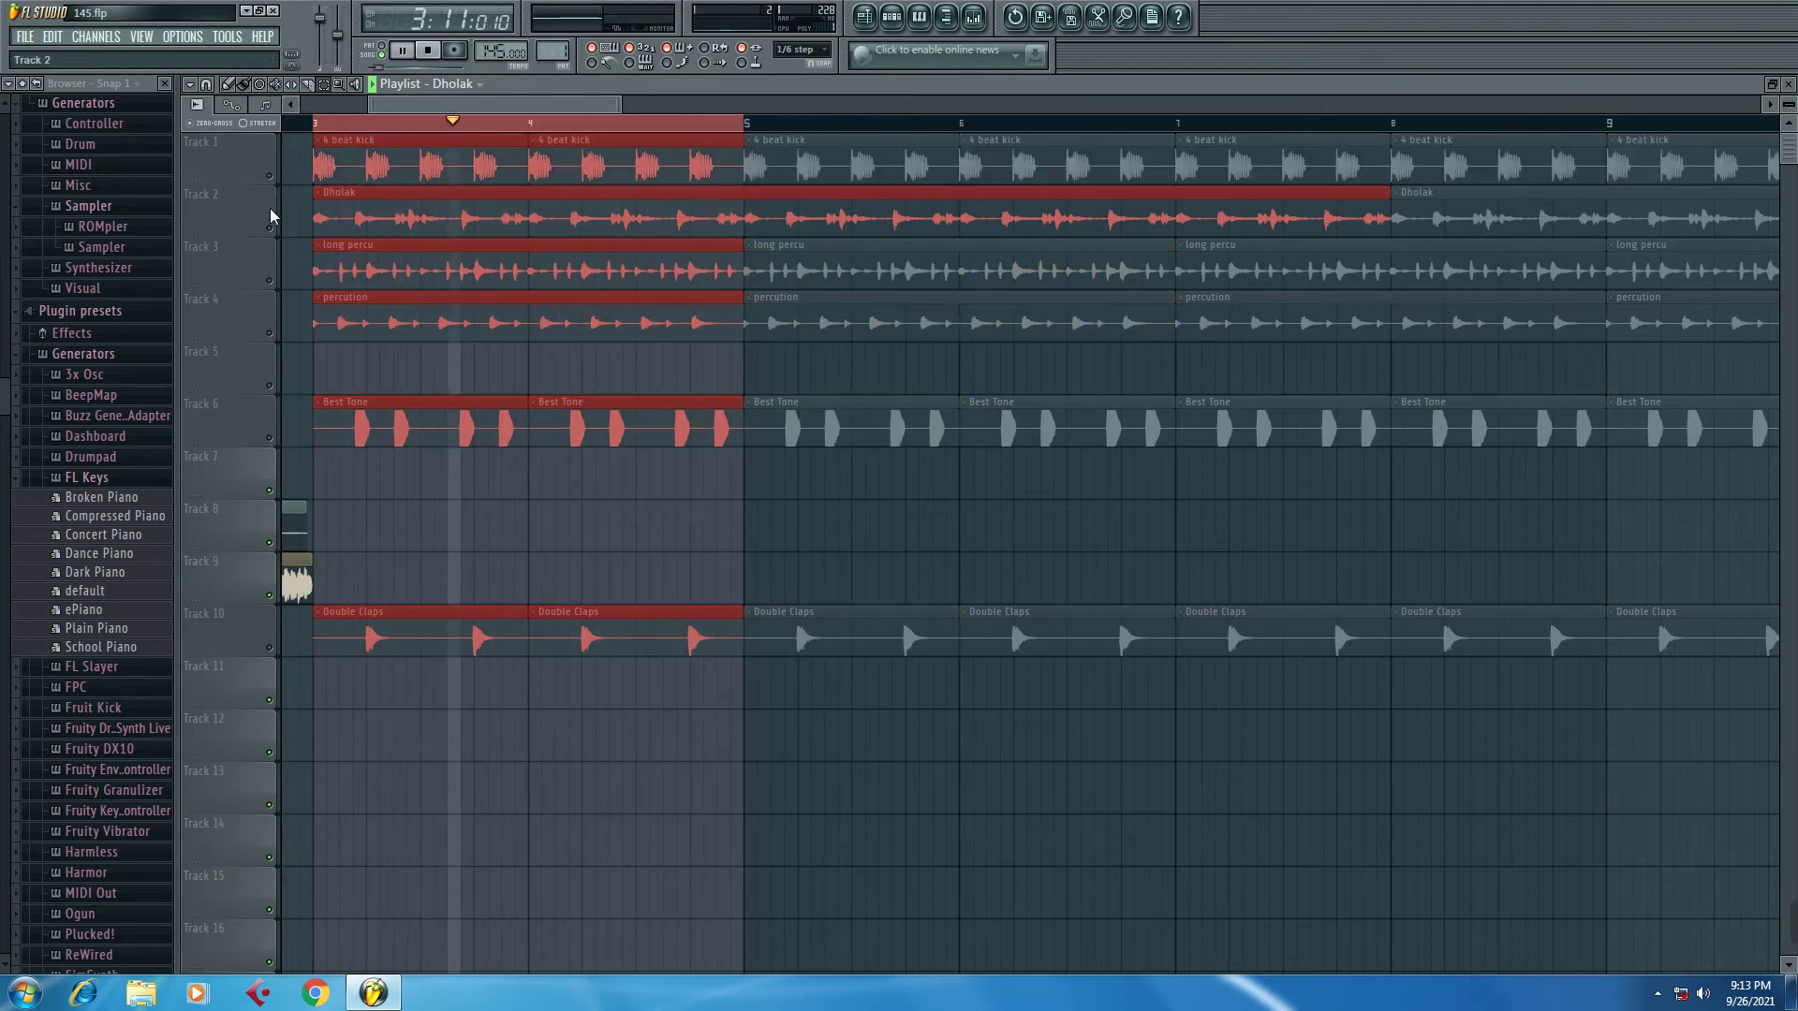
Step: Audition the Dholak, long percu and percution tracks one at a time, muting each again after listening
{"action": "left_click", "coordinate": [271, 229]}
{"action": "left_click", "coordinate": [272, 229]}
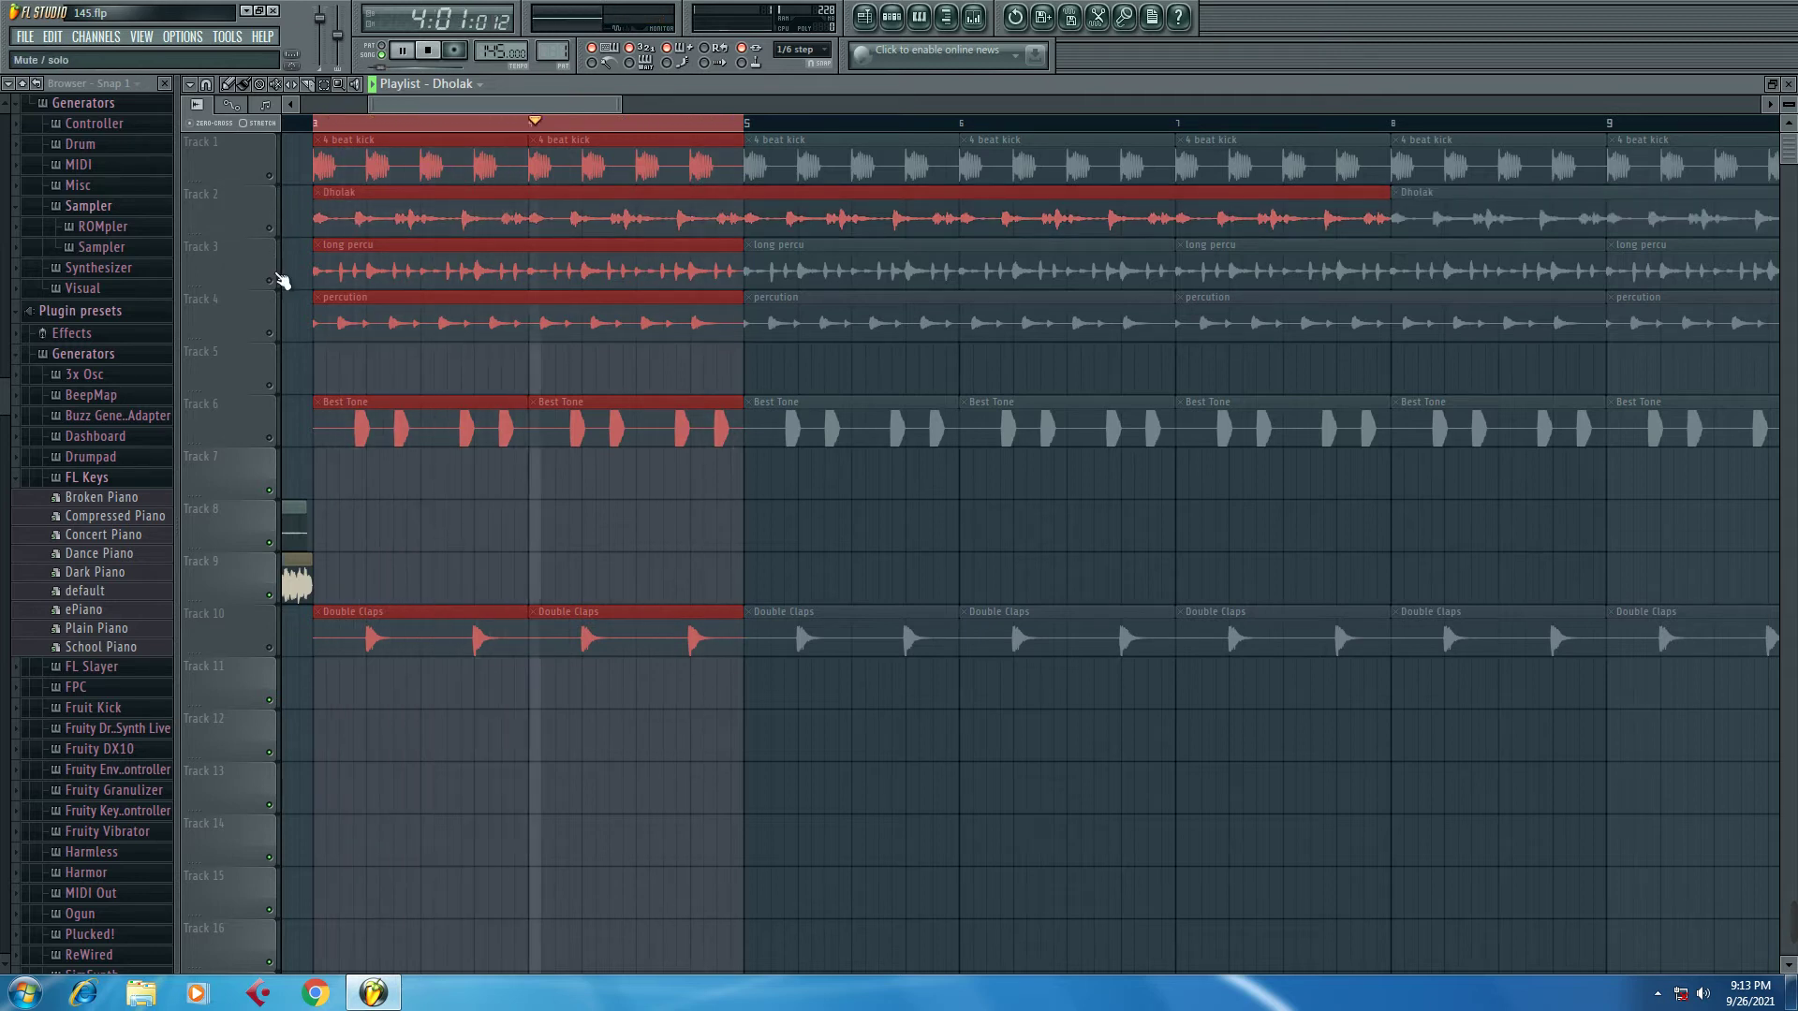
{"action": "left_click", "coordinate": [273, 281]}
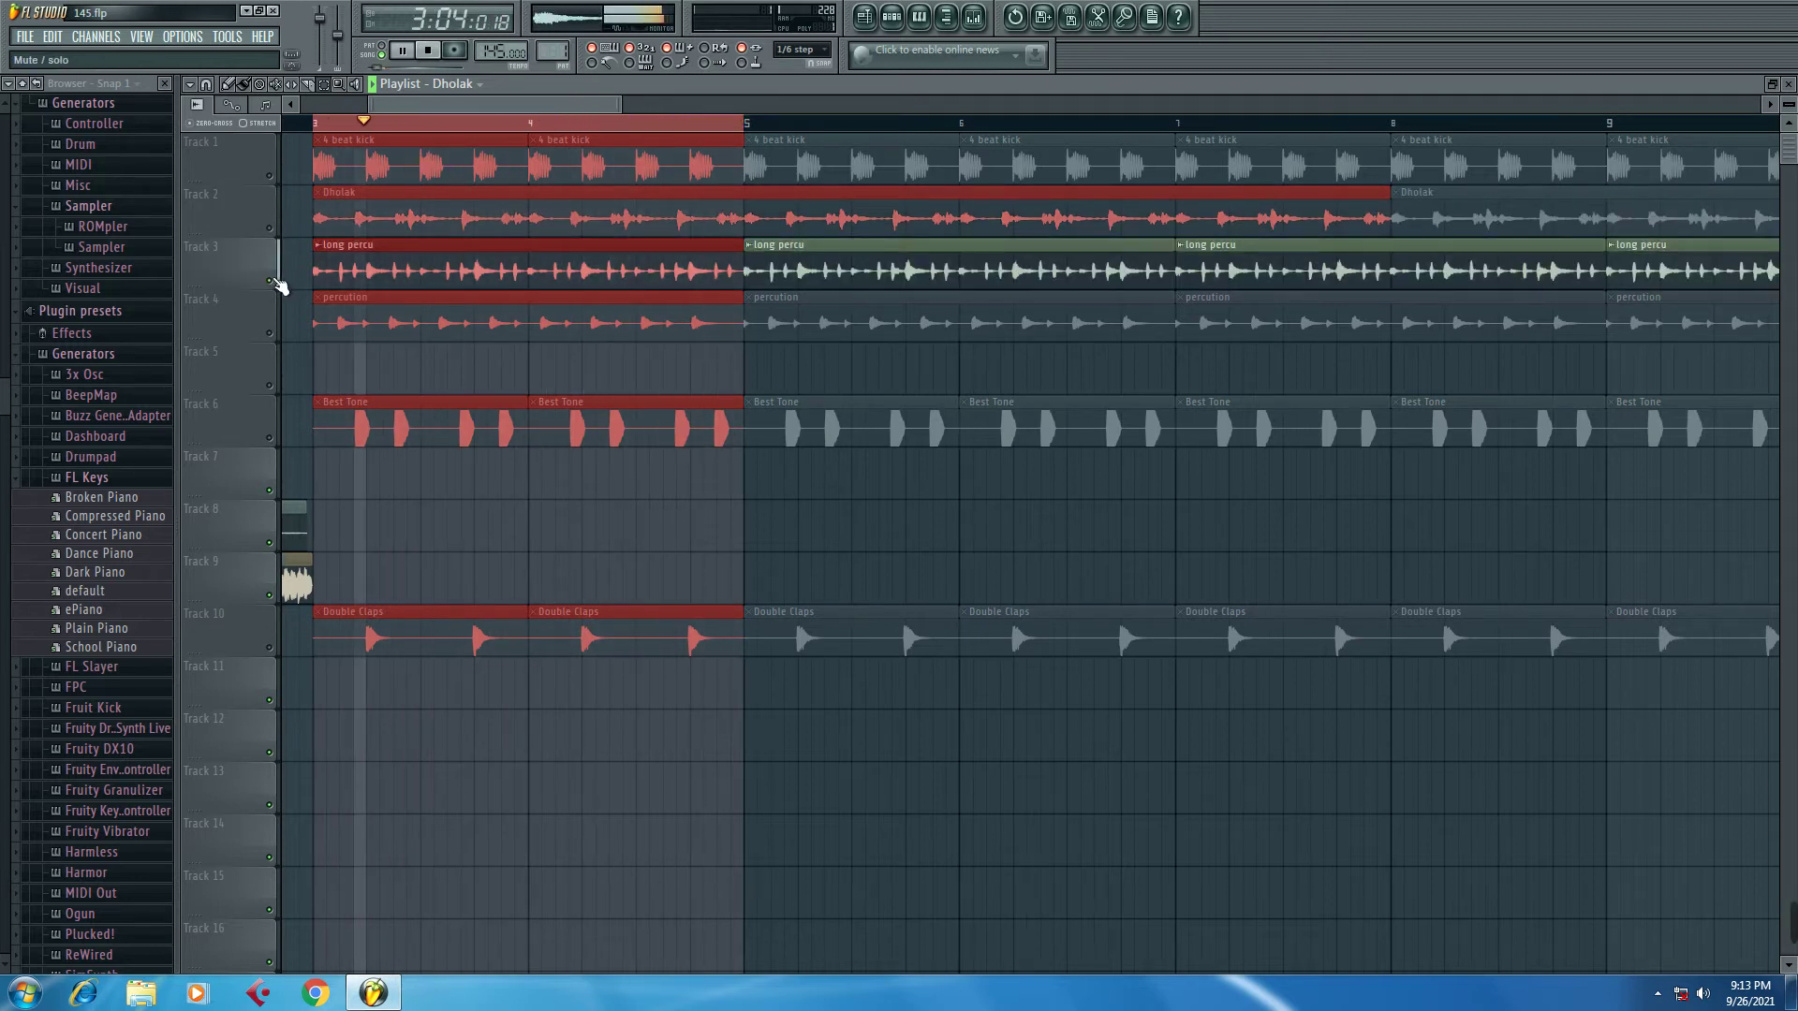
{"action": "left_click", "coordinate": [273, 281]}
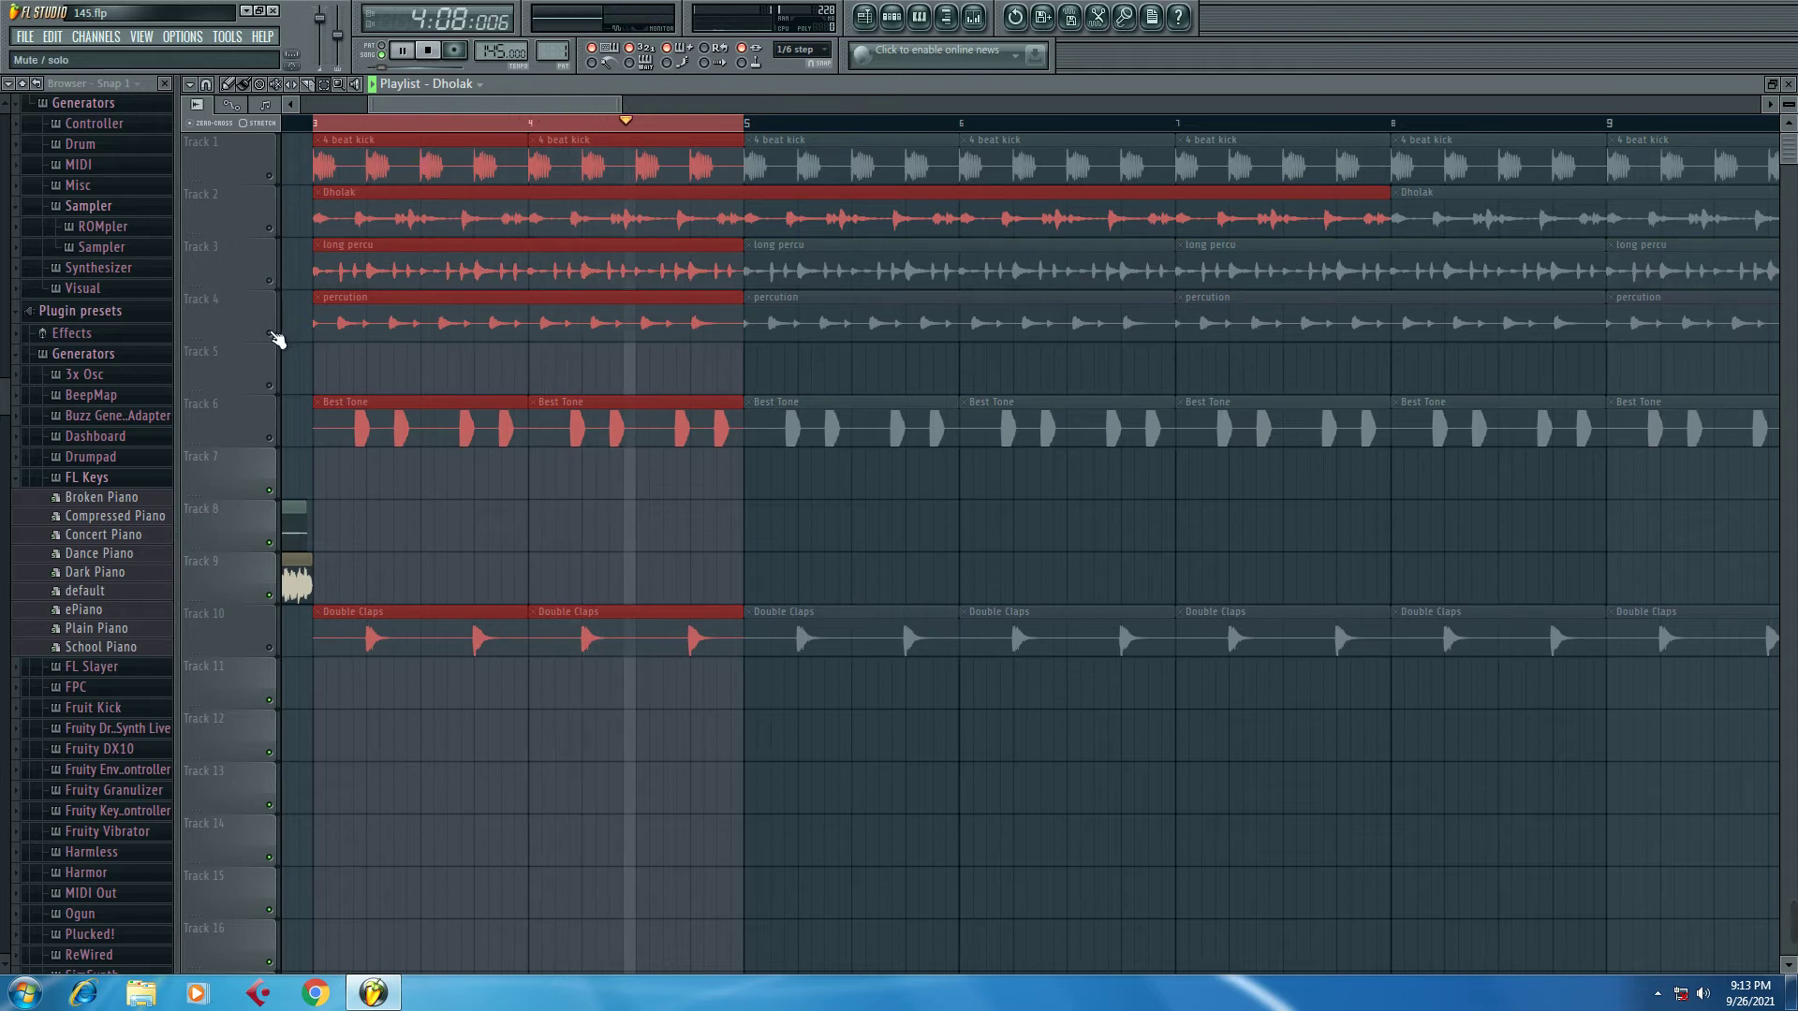
{"action": "left_click", "coordinate": [270, 334]}
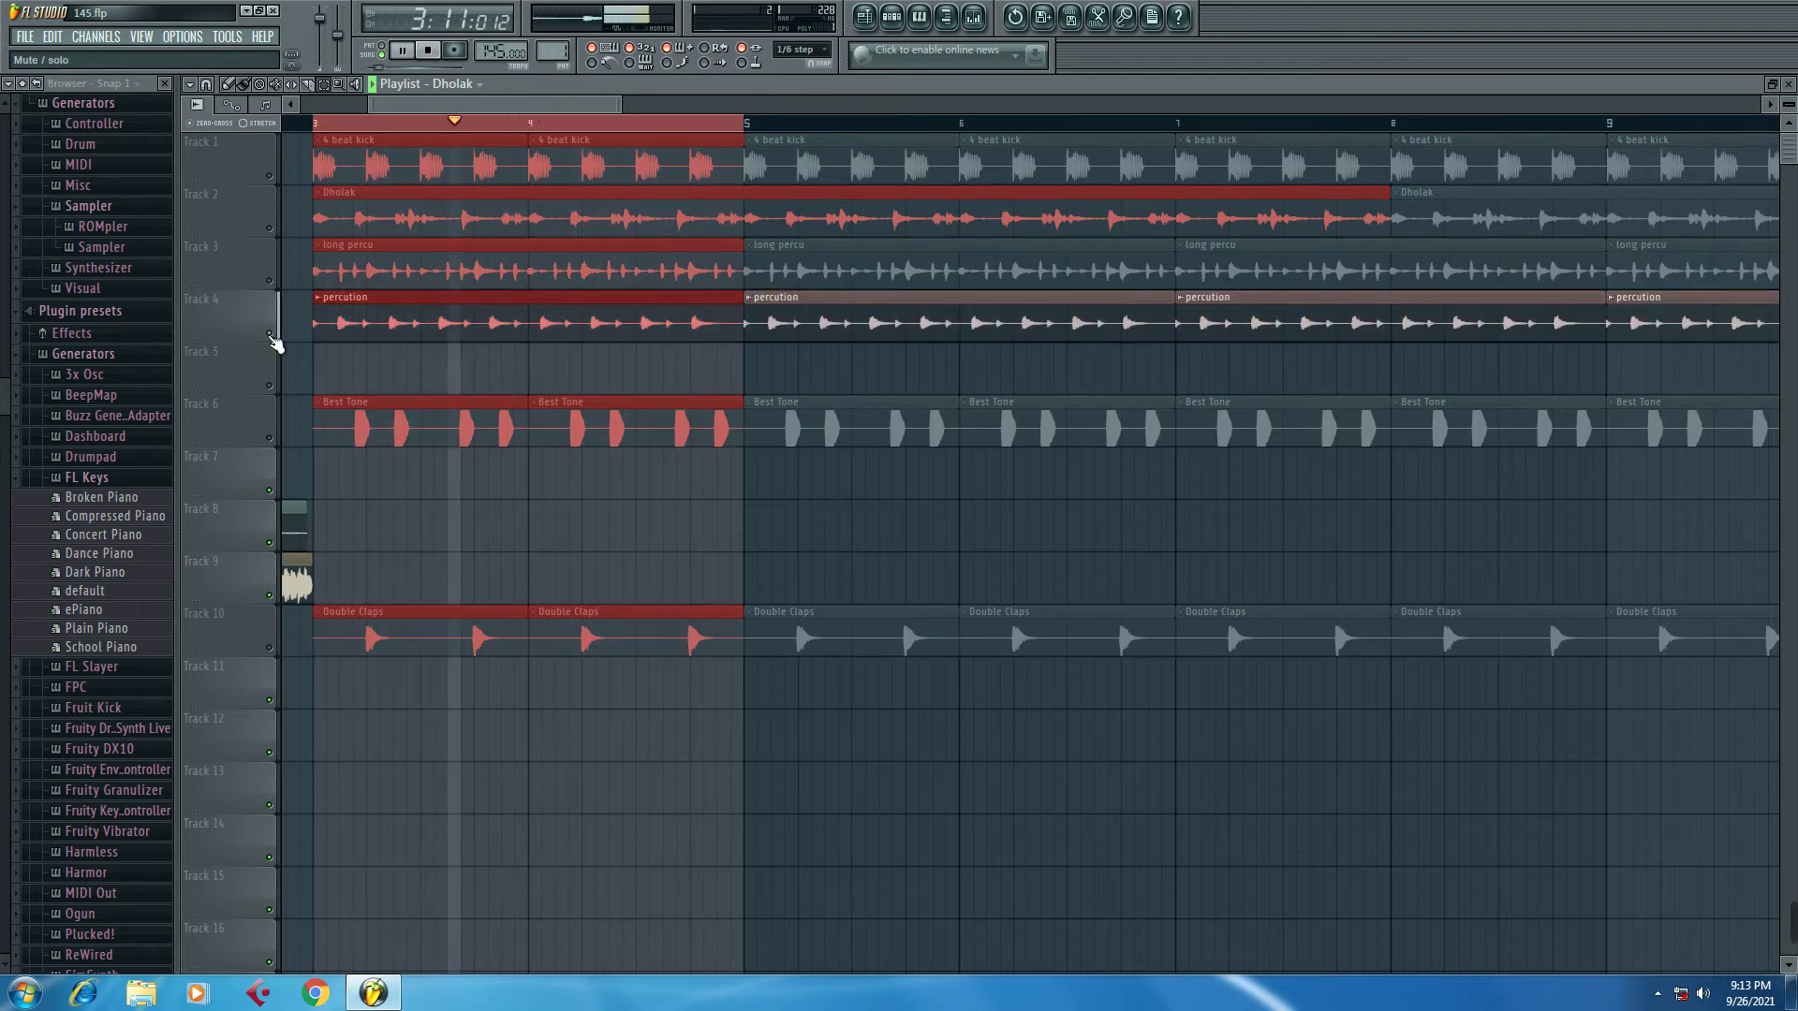
{"action": "left_click", "coordinate": [272, 339]}
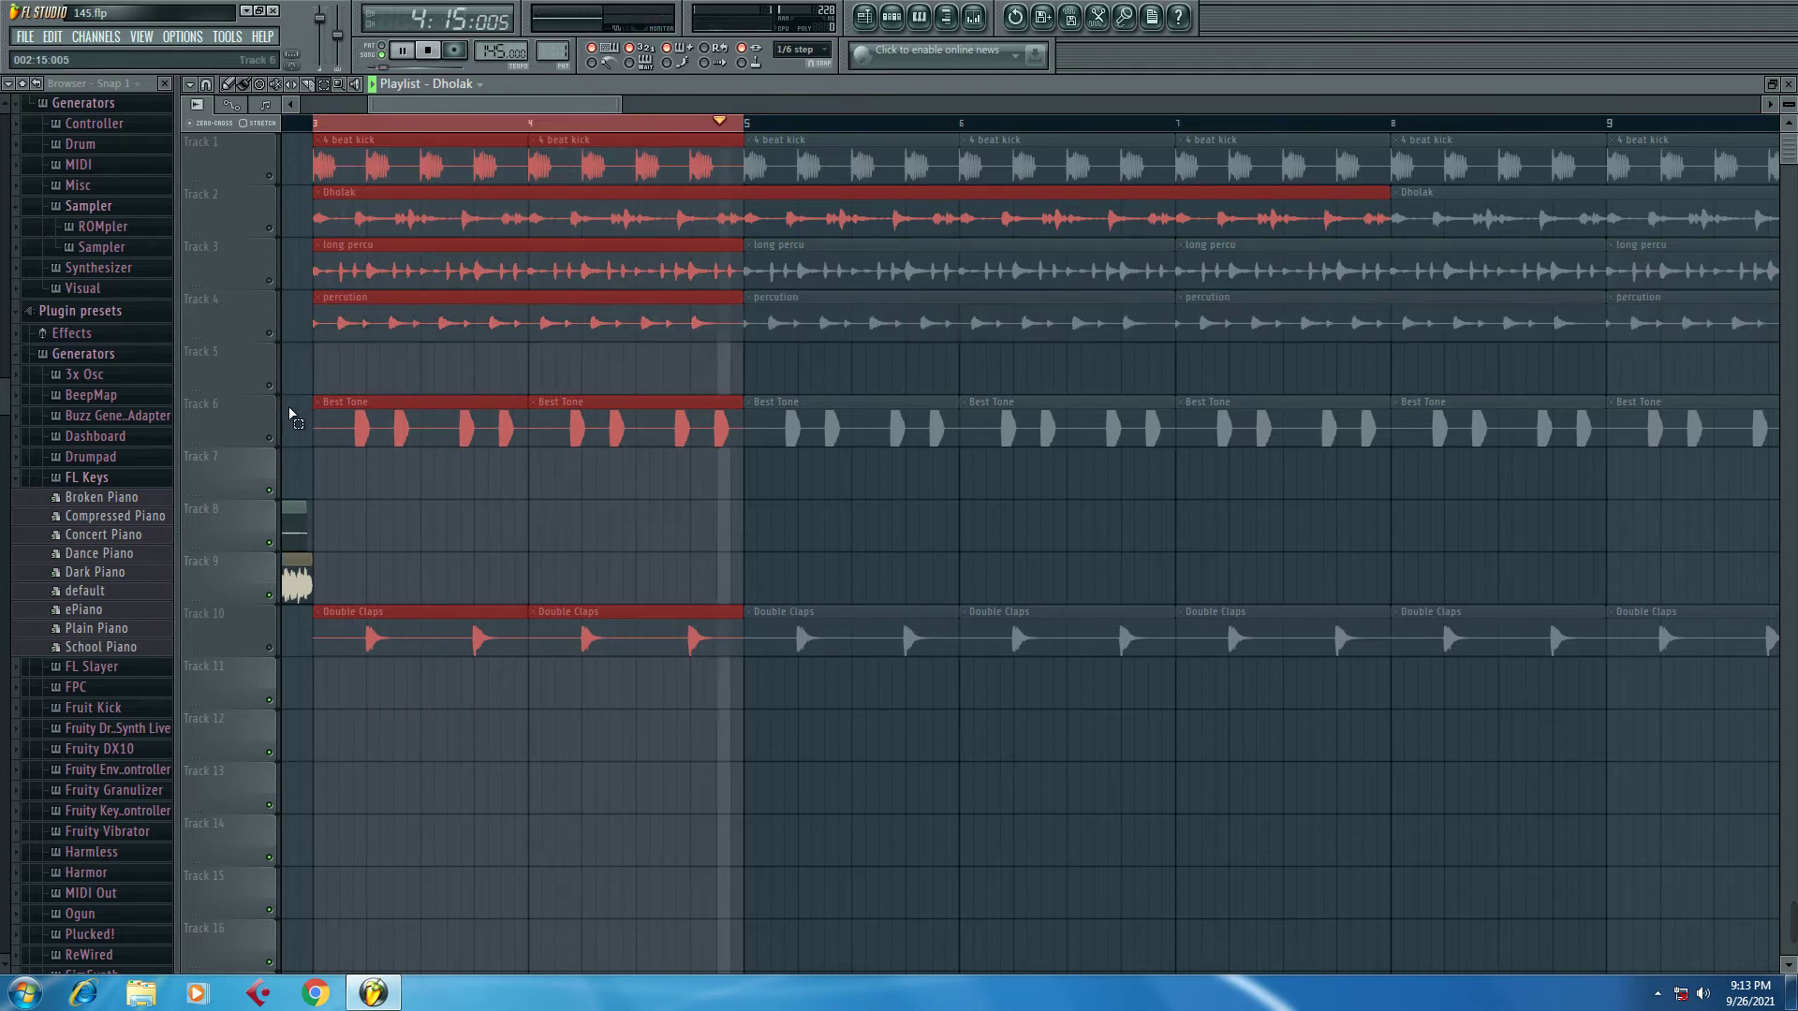
Step: Audition the Best Tone track alone twice, mute it, and unmute the Double Claps on track 10
{"action": "left_click", "coordinate": [279, 440]}
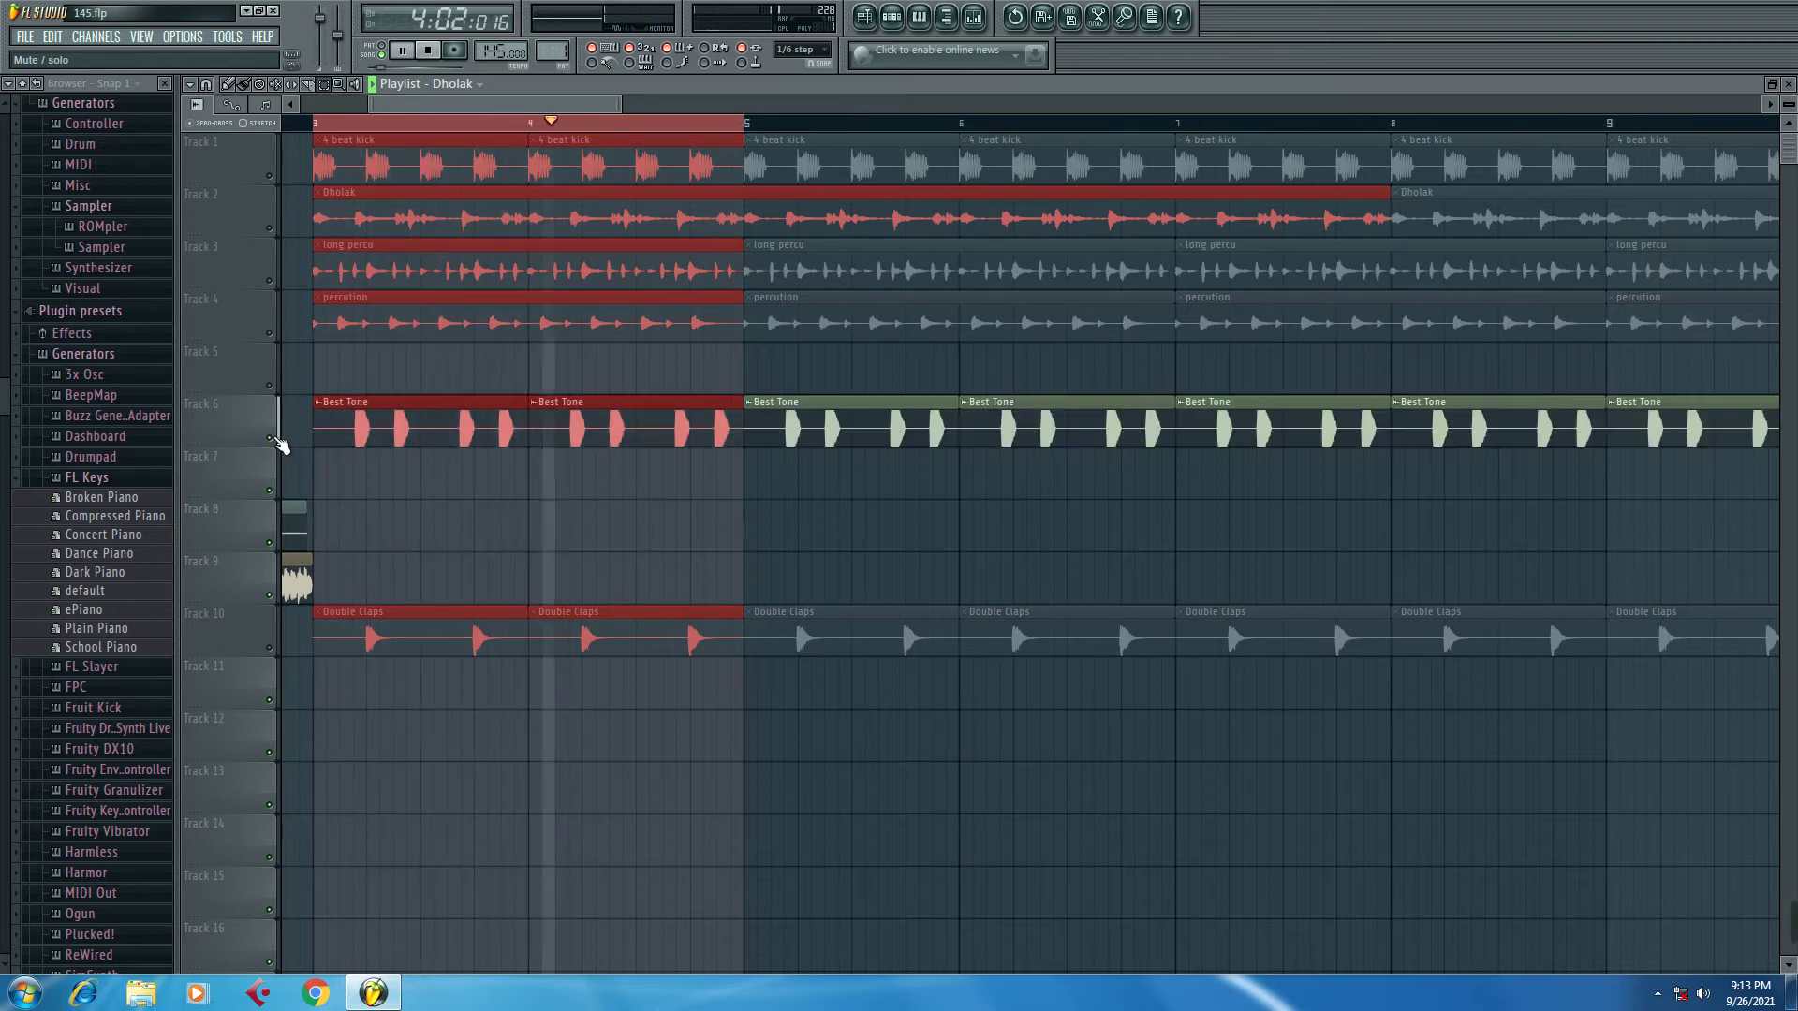
{"action": "left_click", "coordinate": [279, 440]}
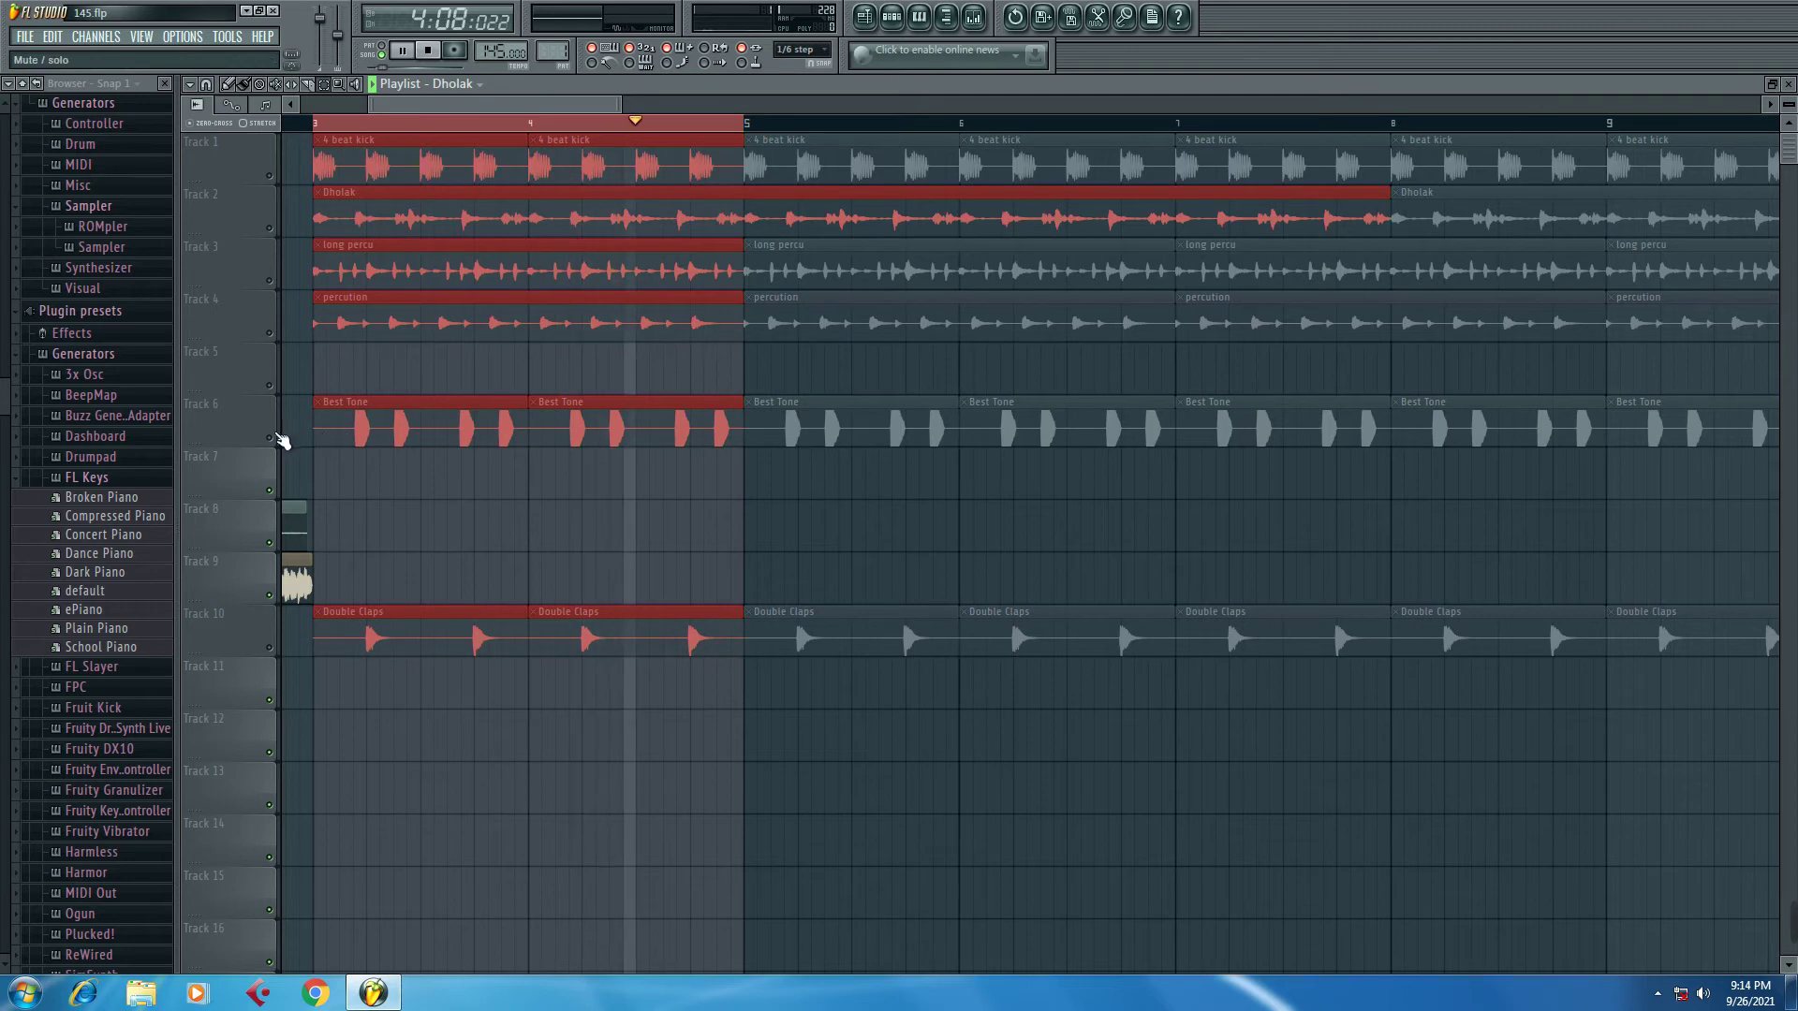
{"action": "left_click", "coordinate": [278, 441]}
{"action": "left_click", "coordinate": [278, 441]}
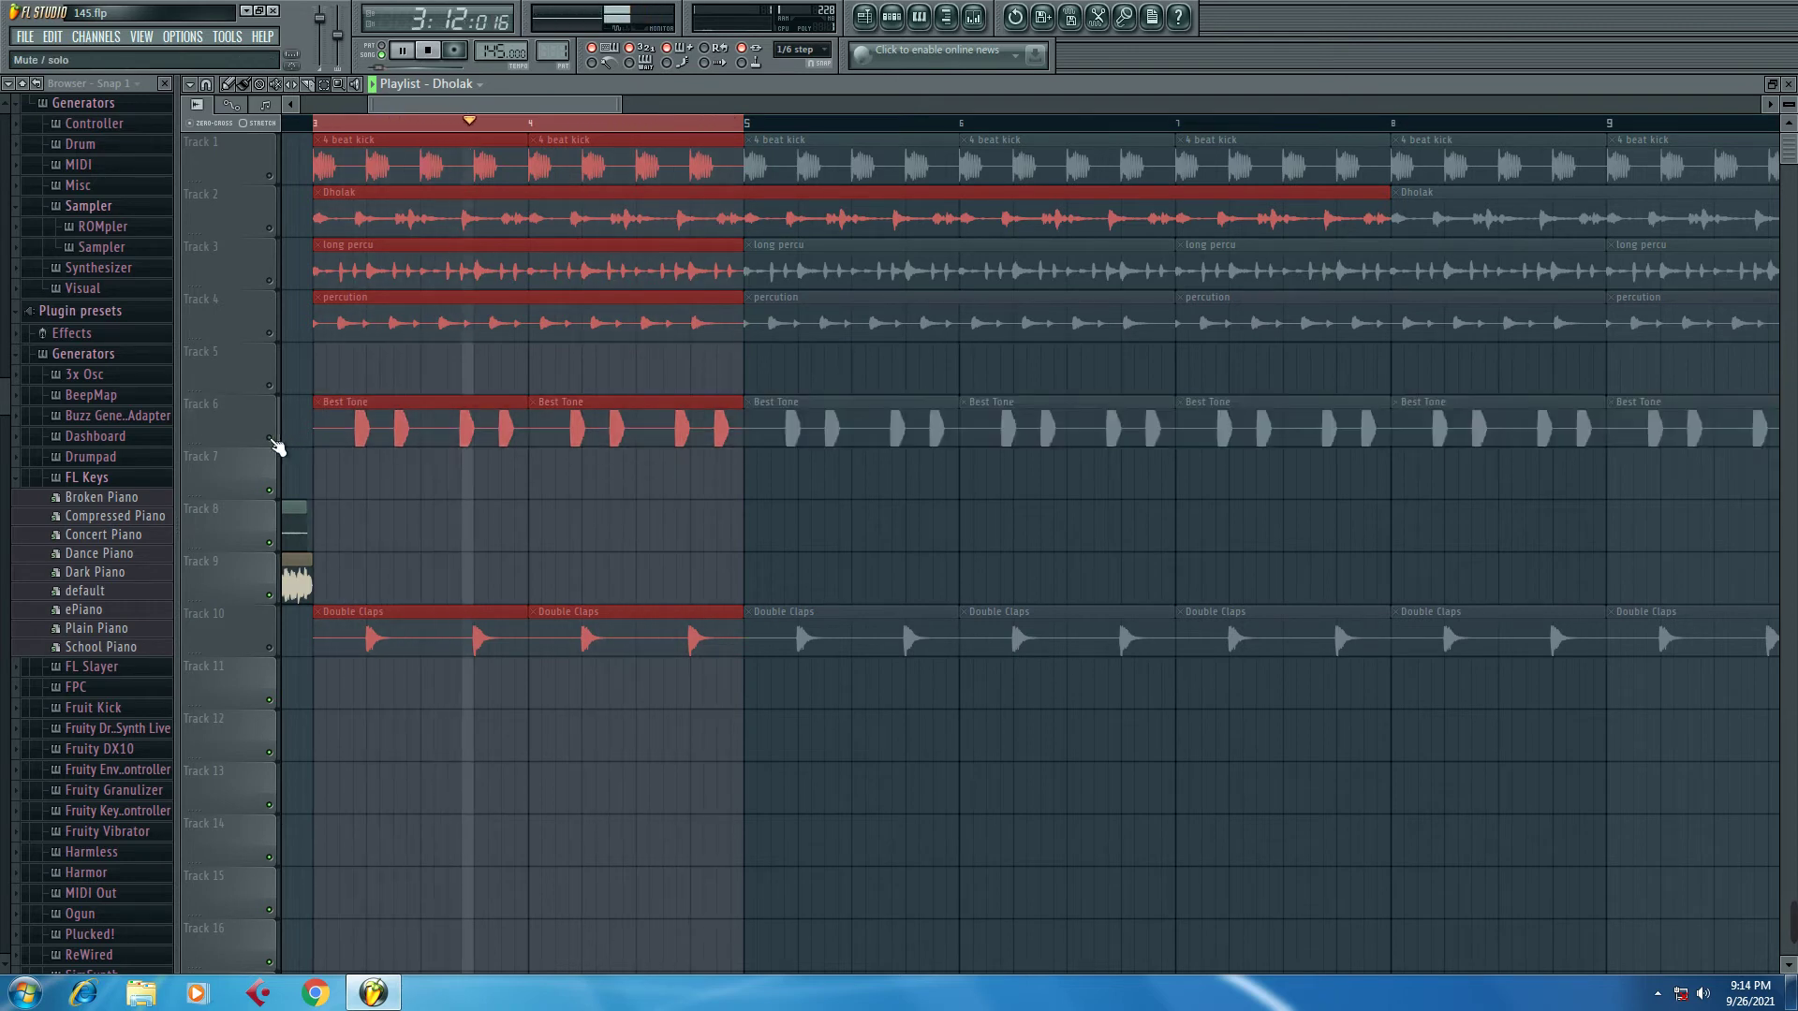
{"action": "left_click", "coordinate": [278, 646]}
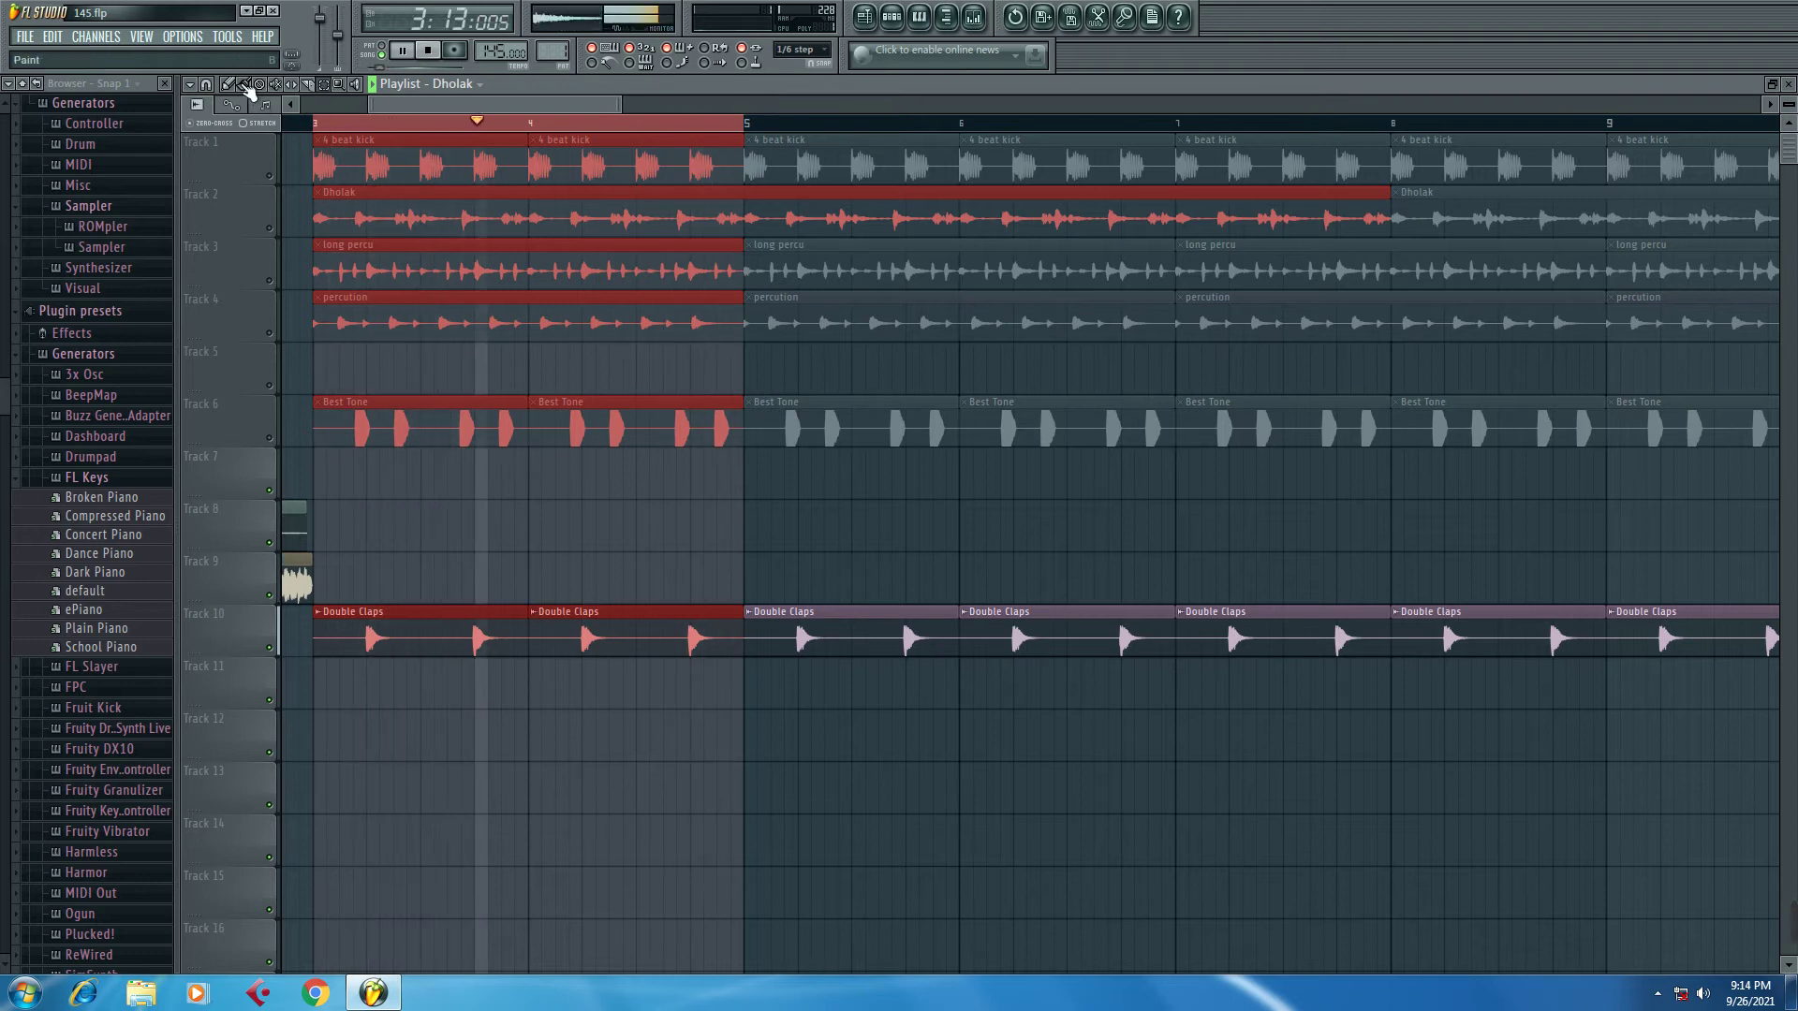
Step: Clear the looped time selection in the playlist so playback continues past bar 5
{"action": "left_click", "coordinate": [319, 122]}
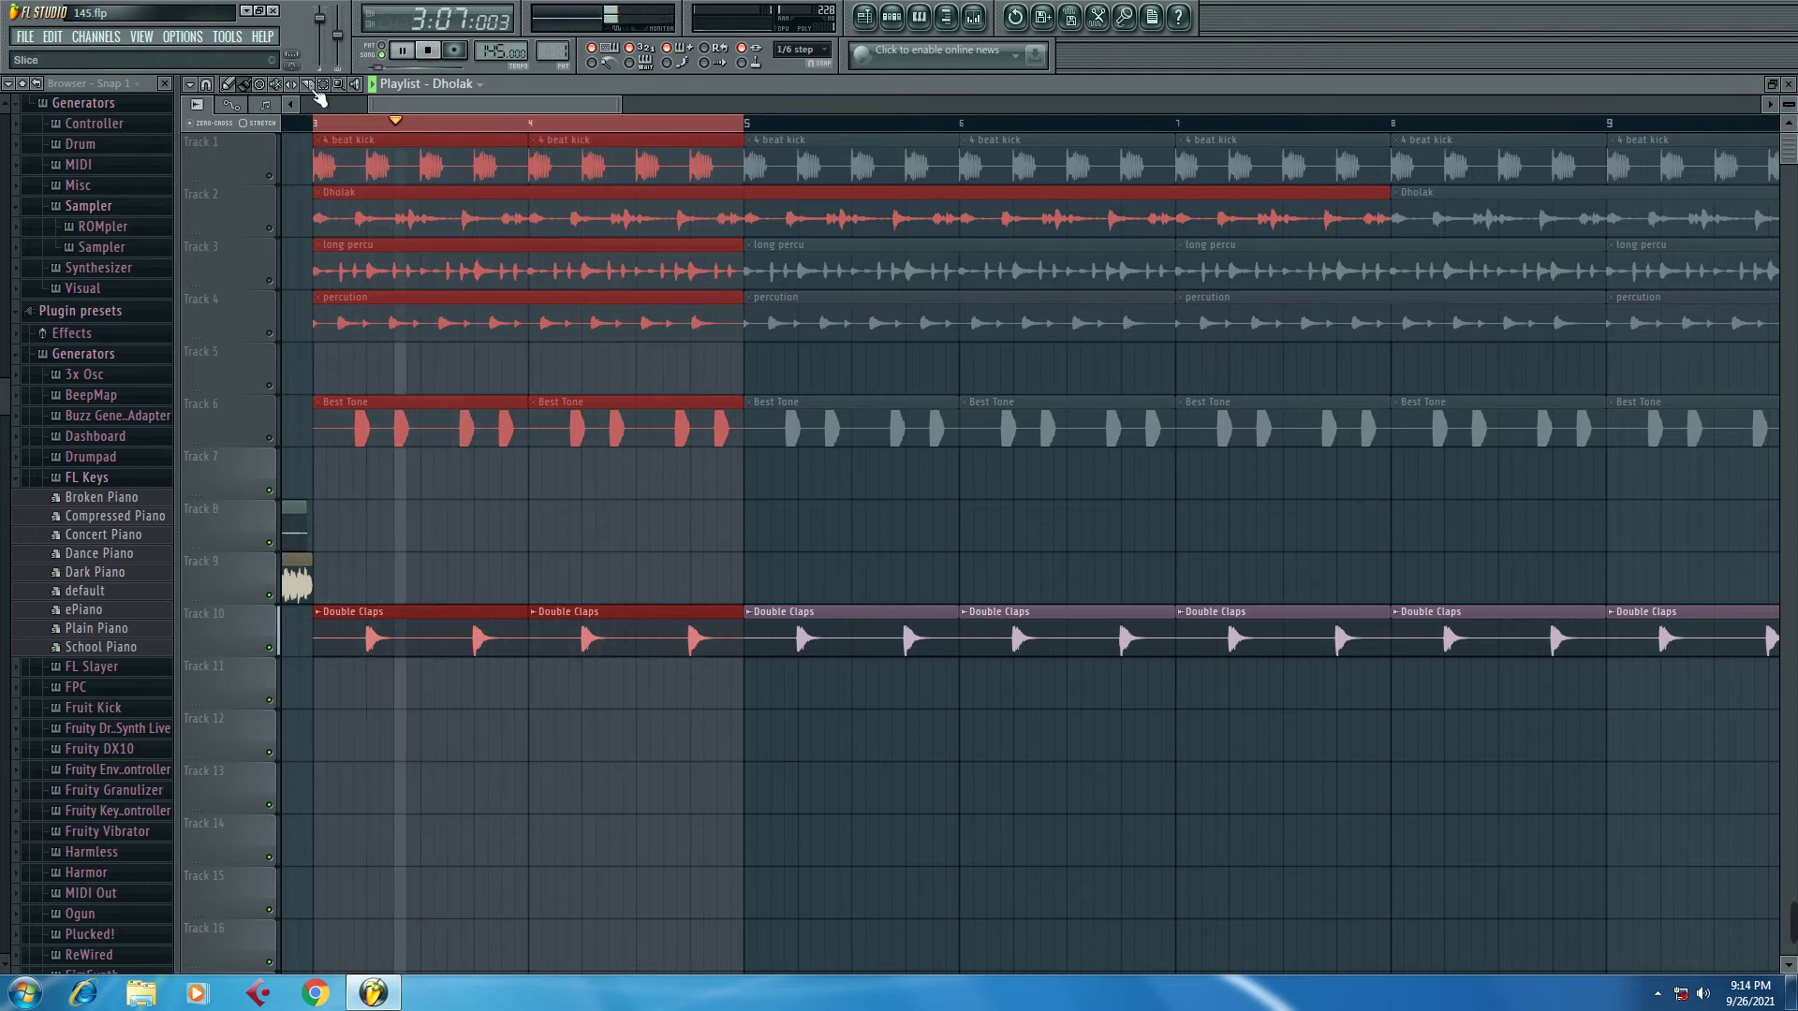
{"action": "left_click_drag", "start_coordinate": [320, 123], "coordinate": [556, 125]}
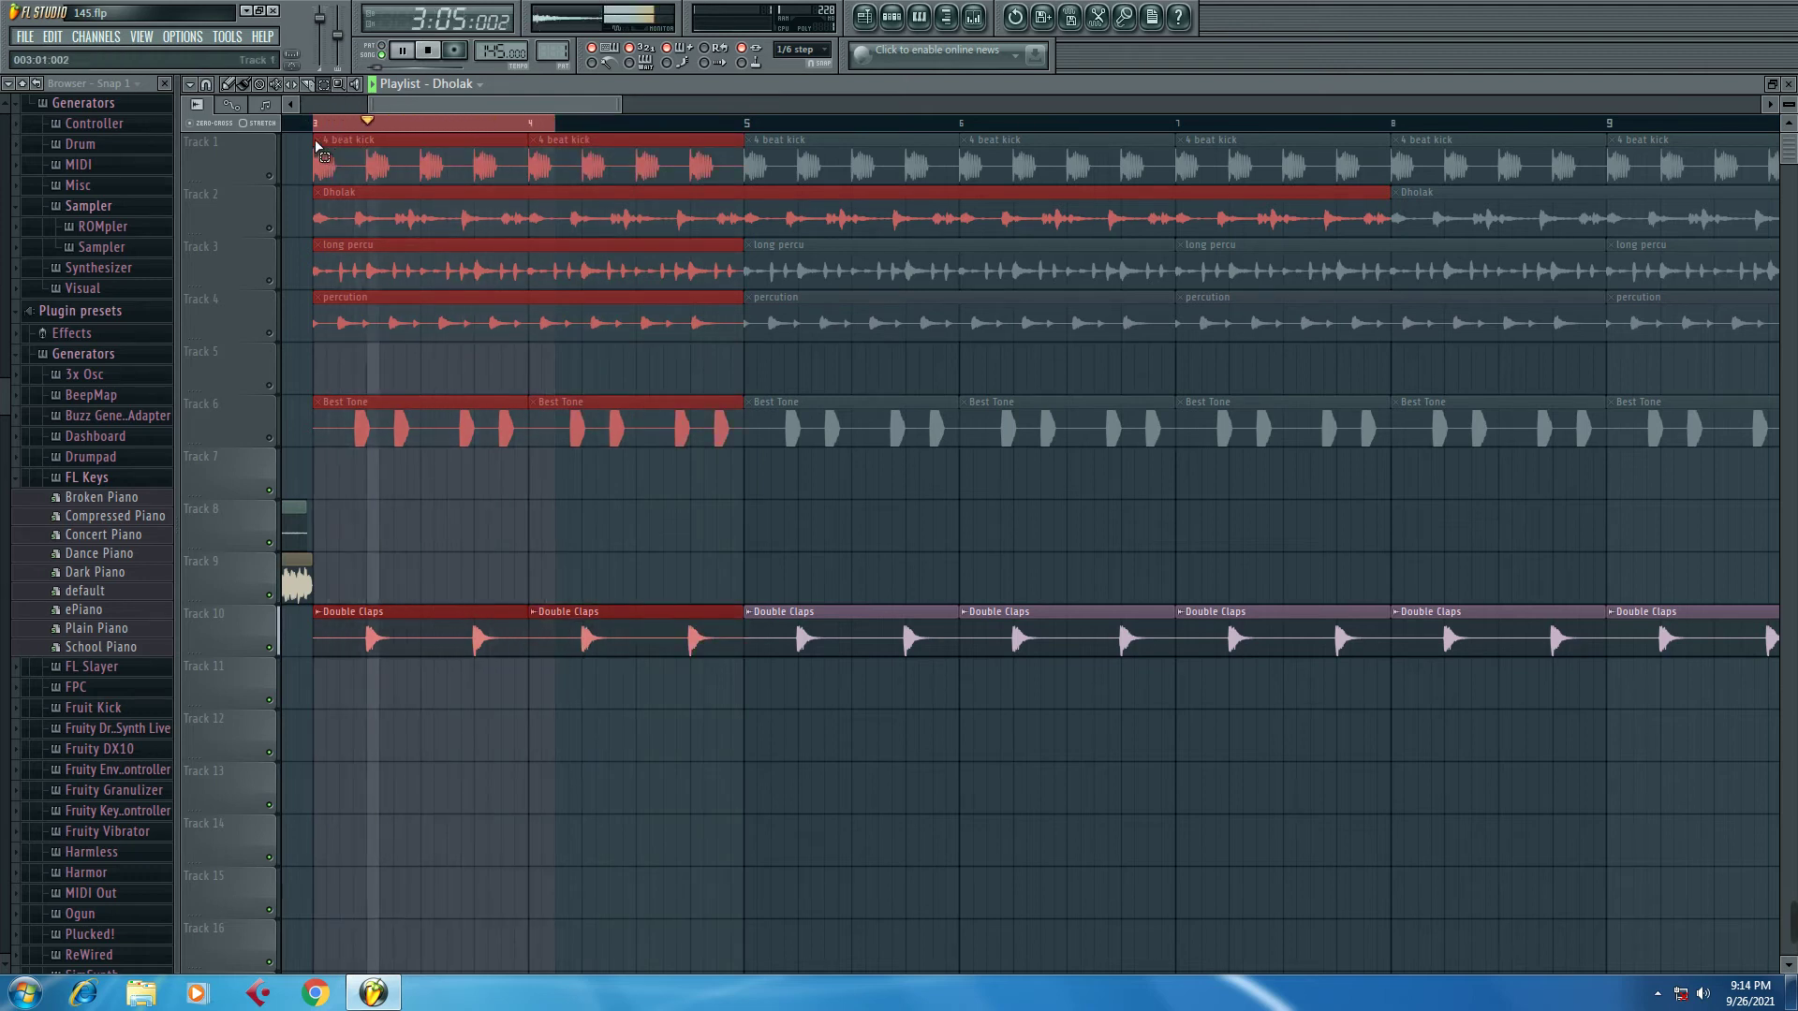
{"action": "key", "text": "ctrl+d"}
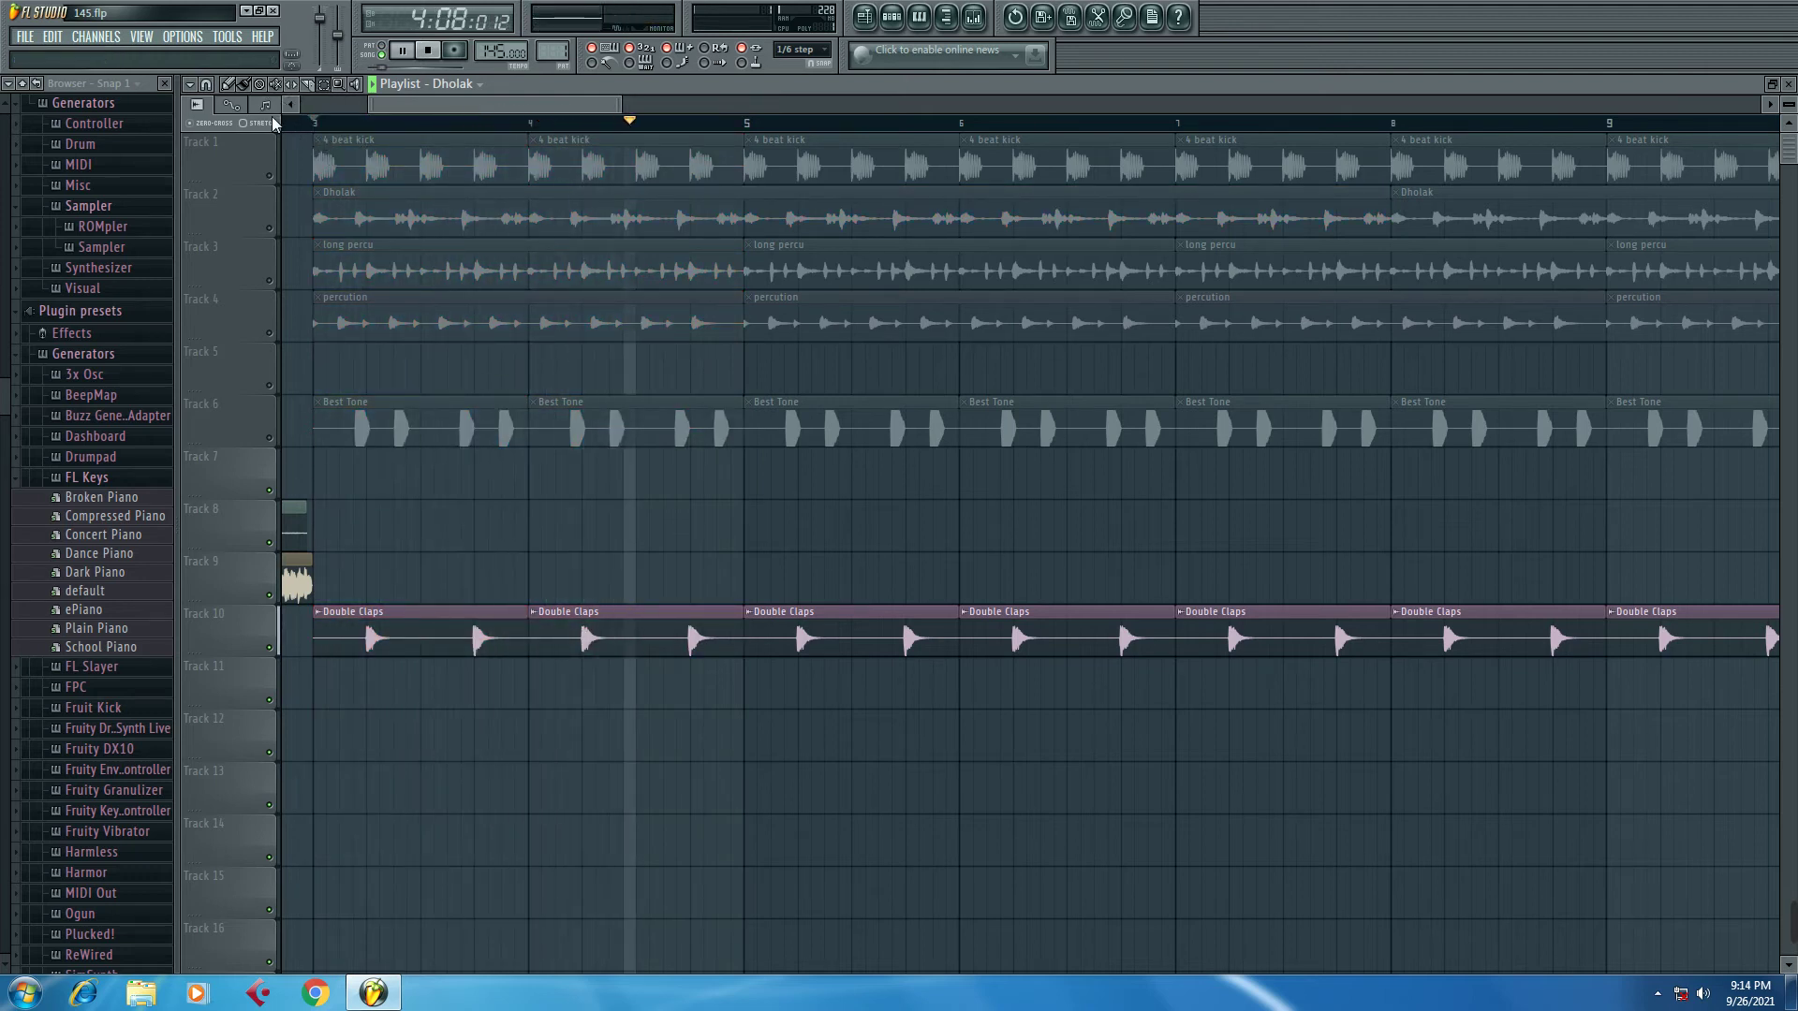
Step: Unmute tracks 1 to 6 one after another during playback to layer the beat, then stop playback
{"action": "left_click", "coordinate": [272, 176]}
{"action": "left_click", "coordinate": [276, 229]}
{"action": "left_click", "coordinate": [275, 282]}
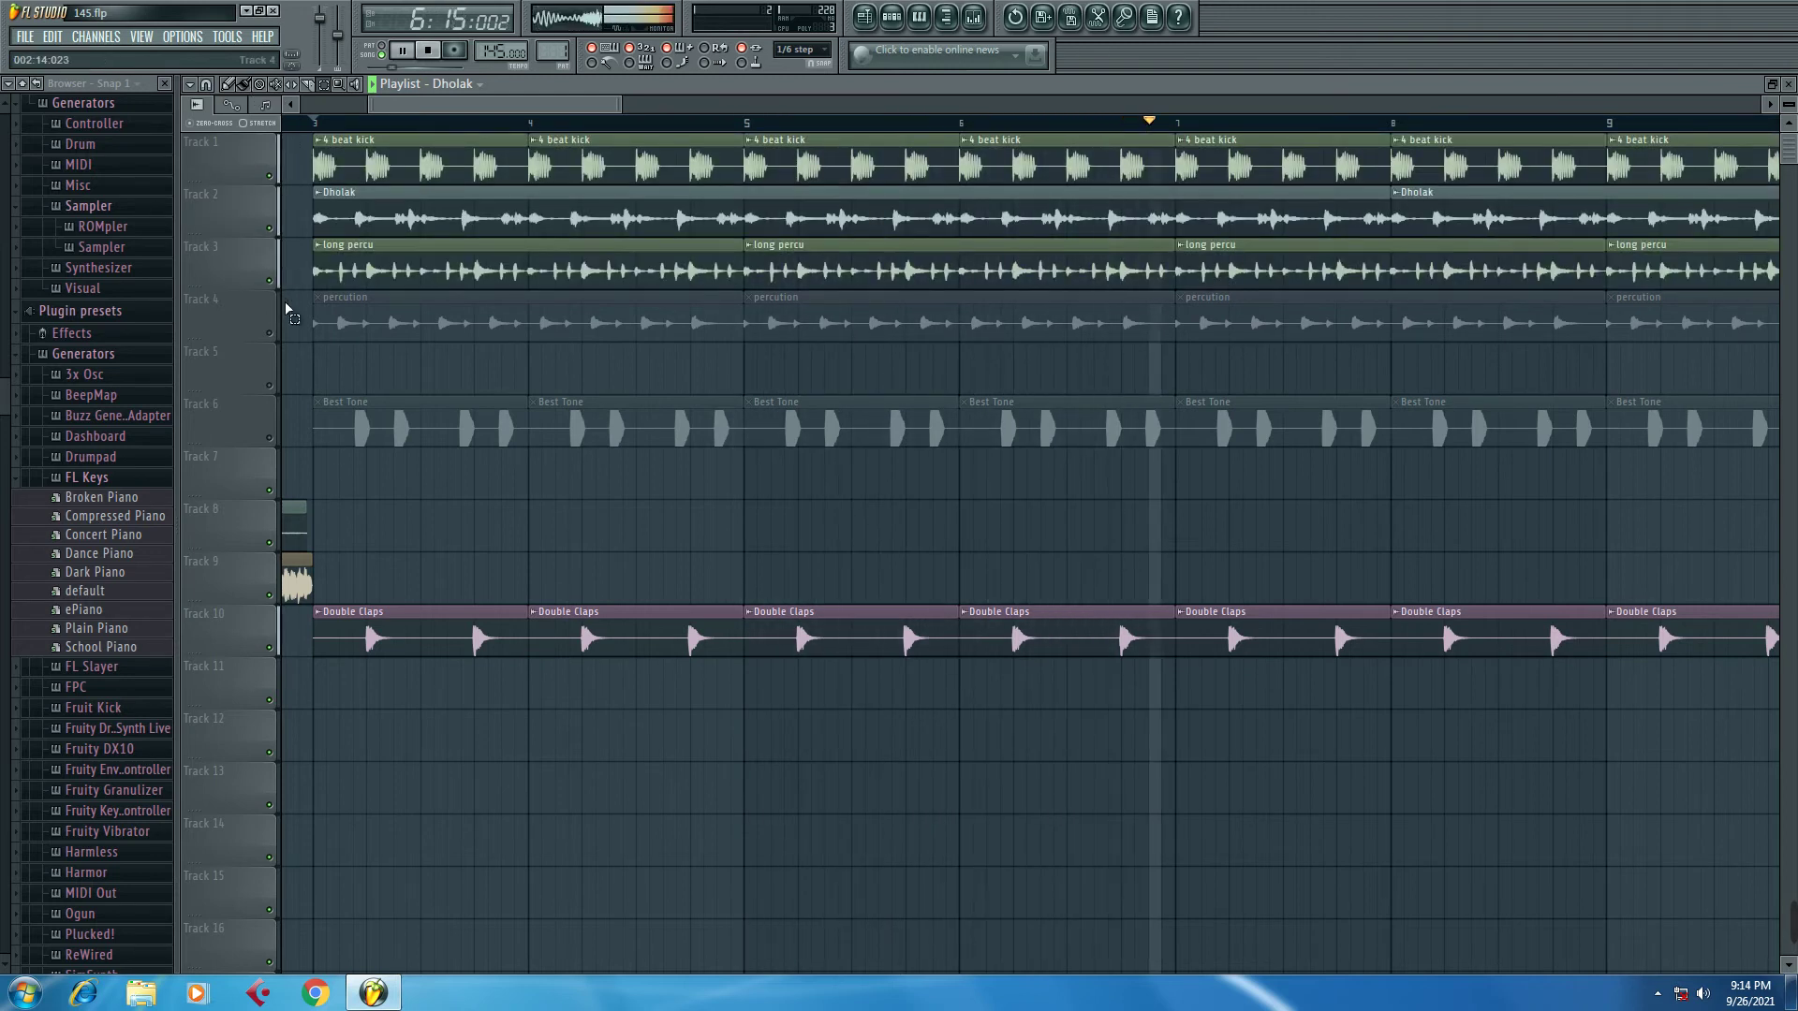
{"action": "left_click", "coordinate": [276, 334]}
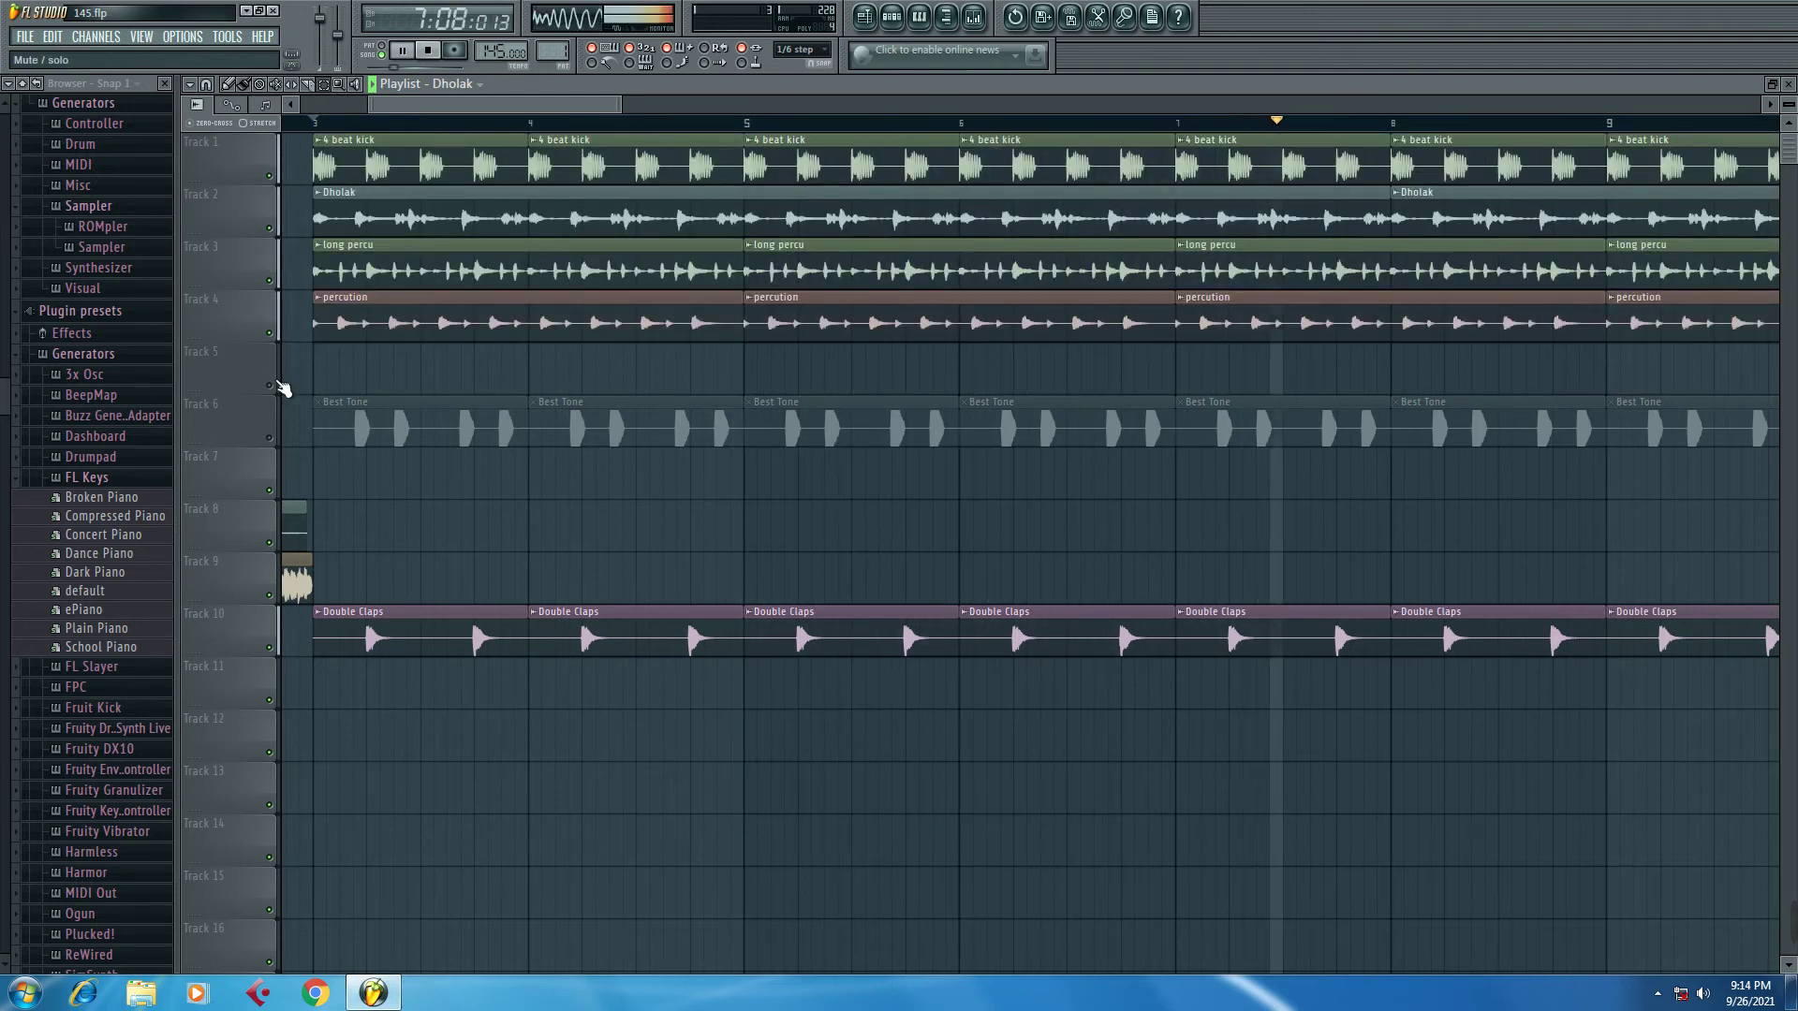
{"action": "left_click", "coordinate": [271, 436]}
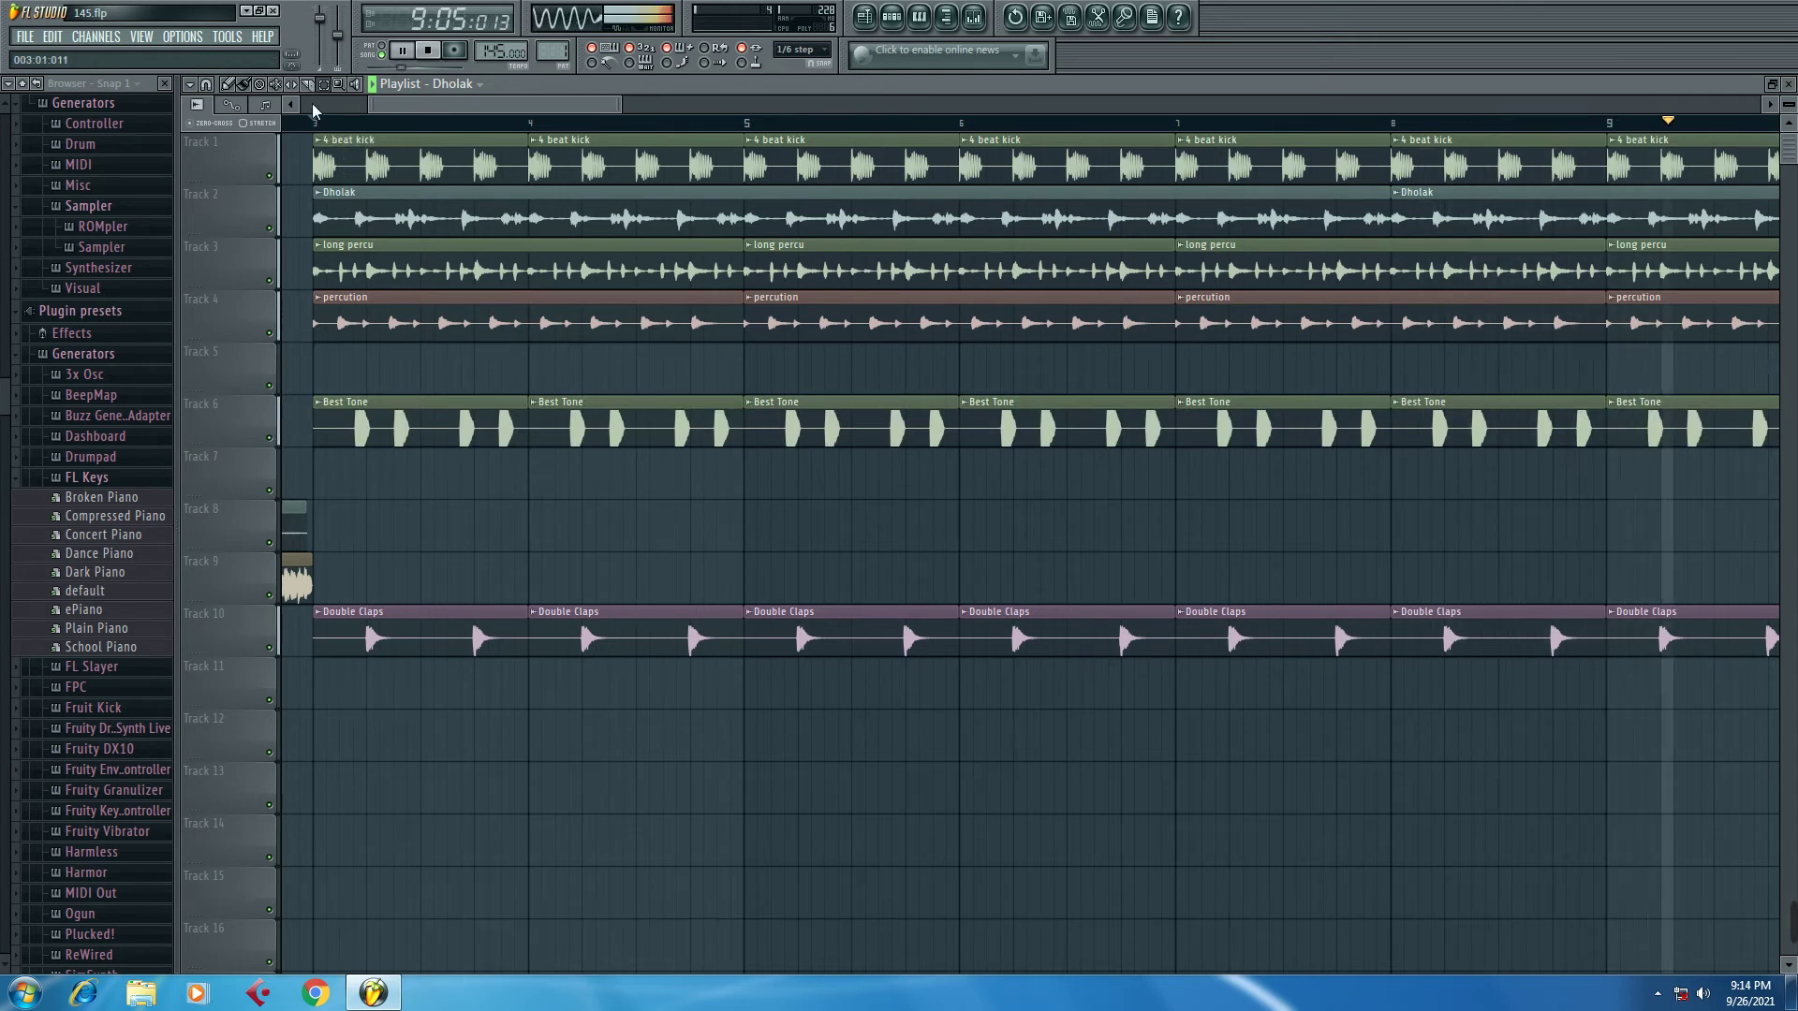
{"action": "left_click", "coordinate": [373, 87]}
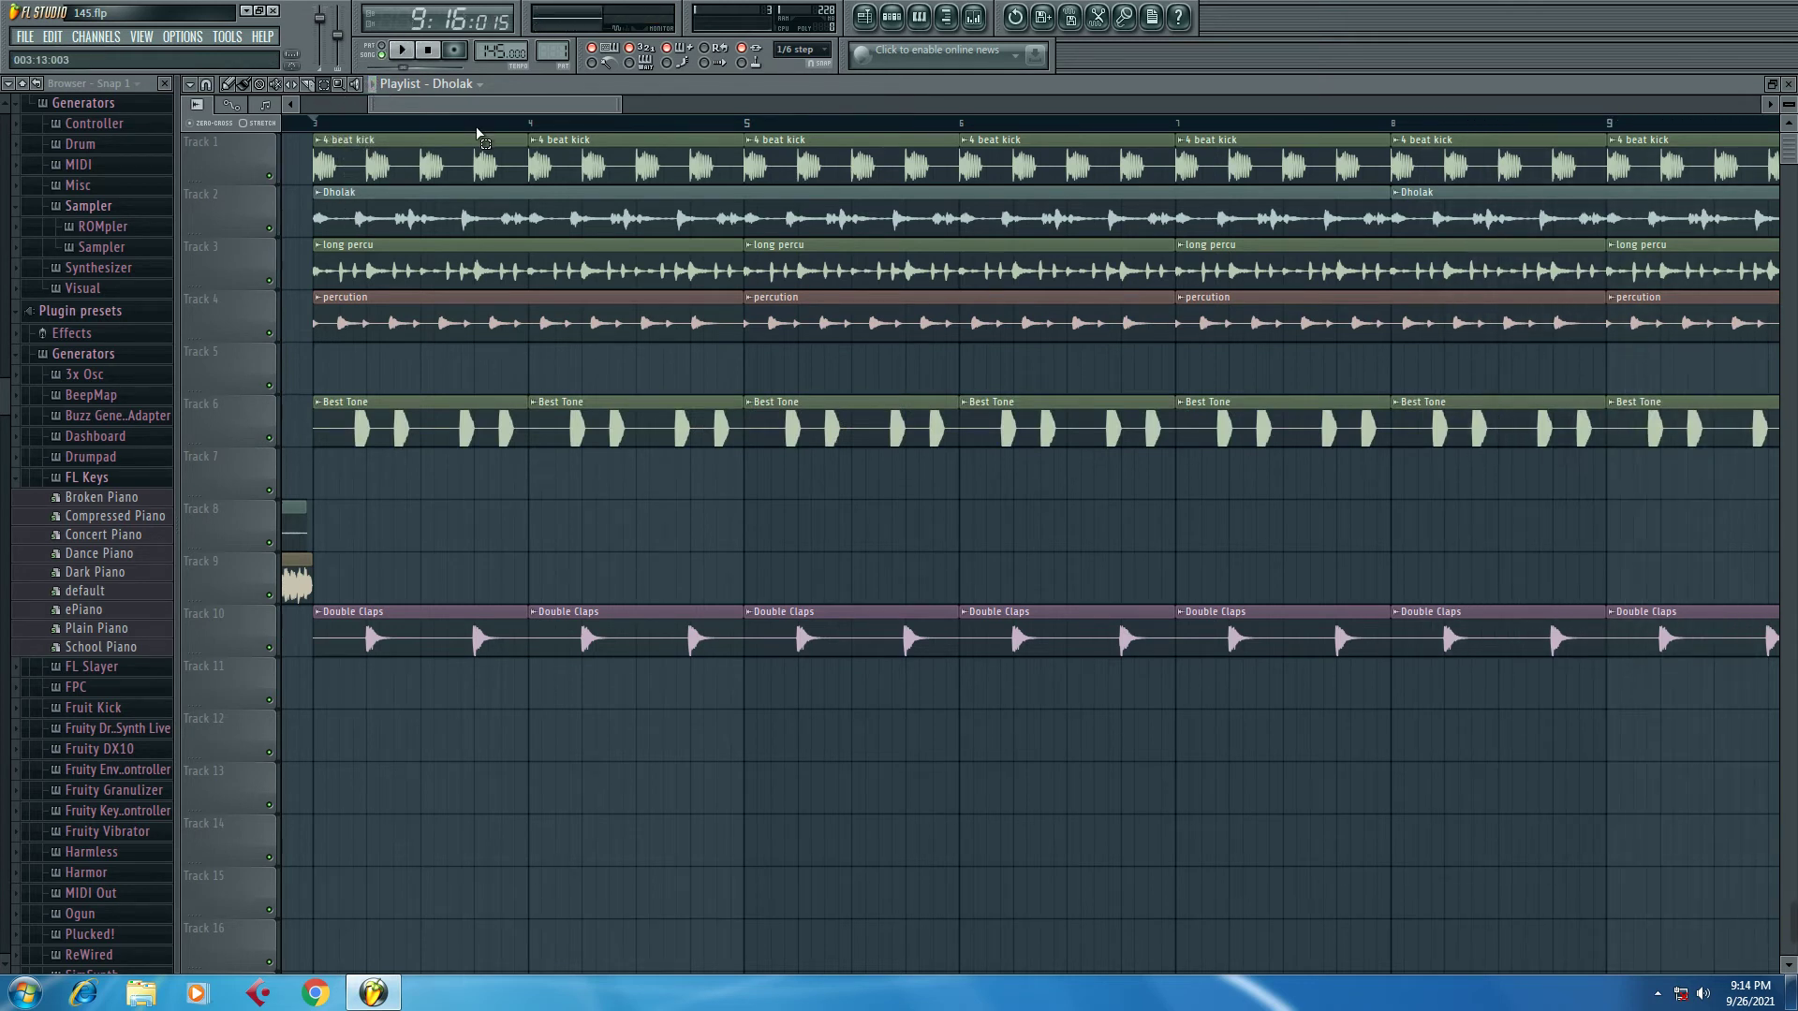
{"action": "scroll", "coordinate": [476, 132], "scroll_direction": "down", "scroll_amount": 10}
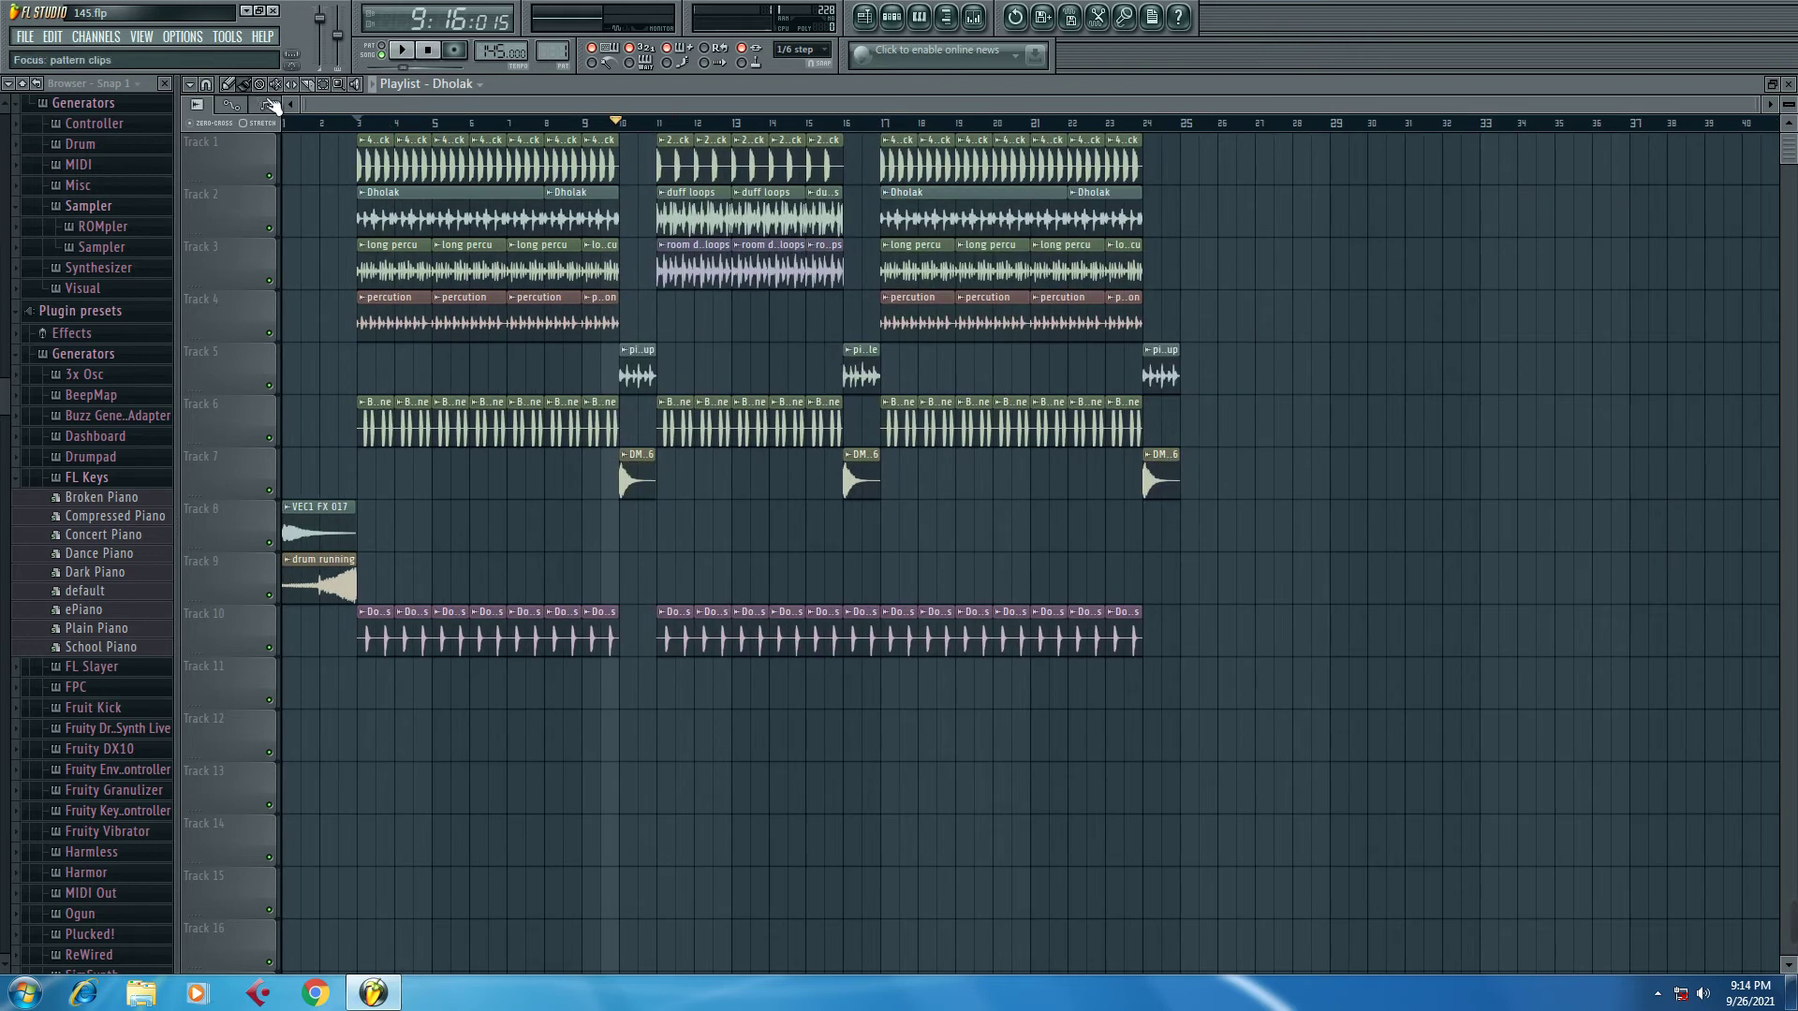
Step: Inspect the break at bar 10 and check the tempo-fitting option of the first 2 beat kick clip at bar 11
{"action": "scroll", "coordinate": [653, 131], "scroll_direction": "up", "scroll_amount": 8}
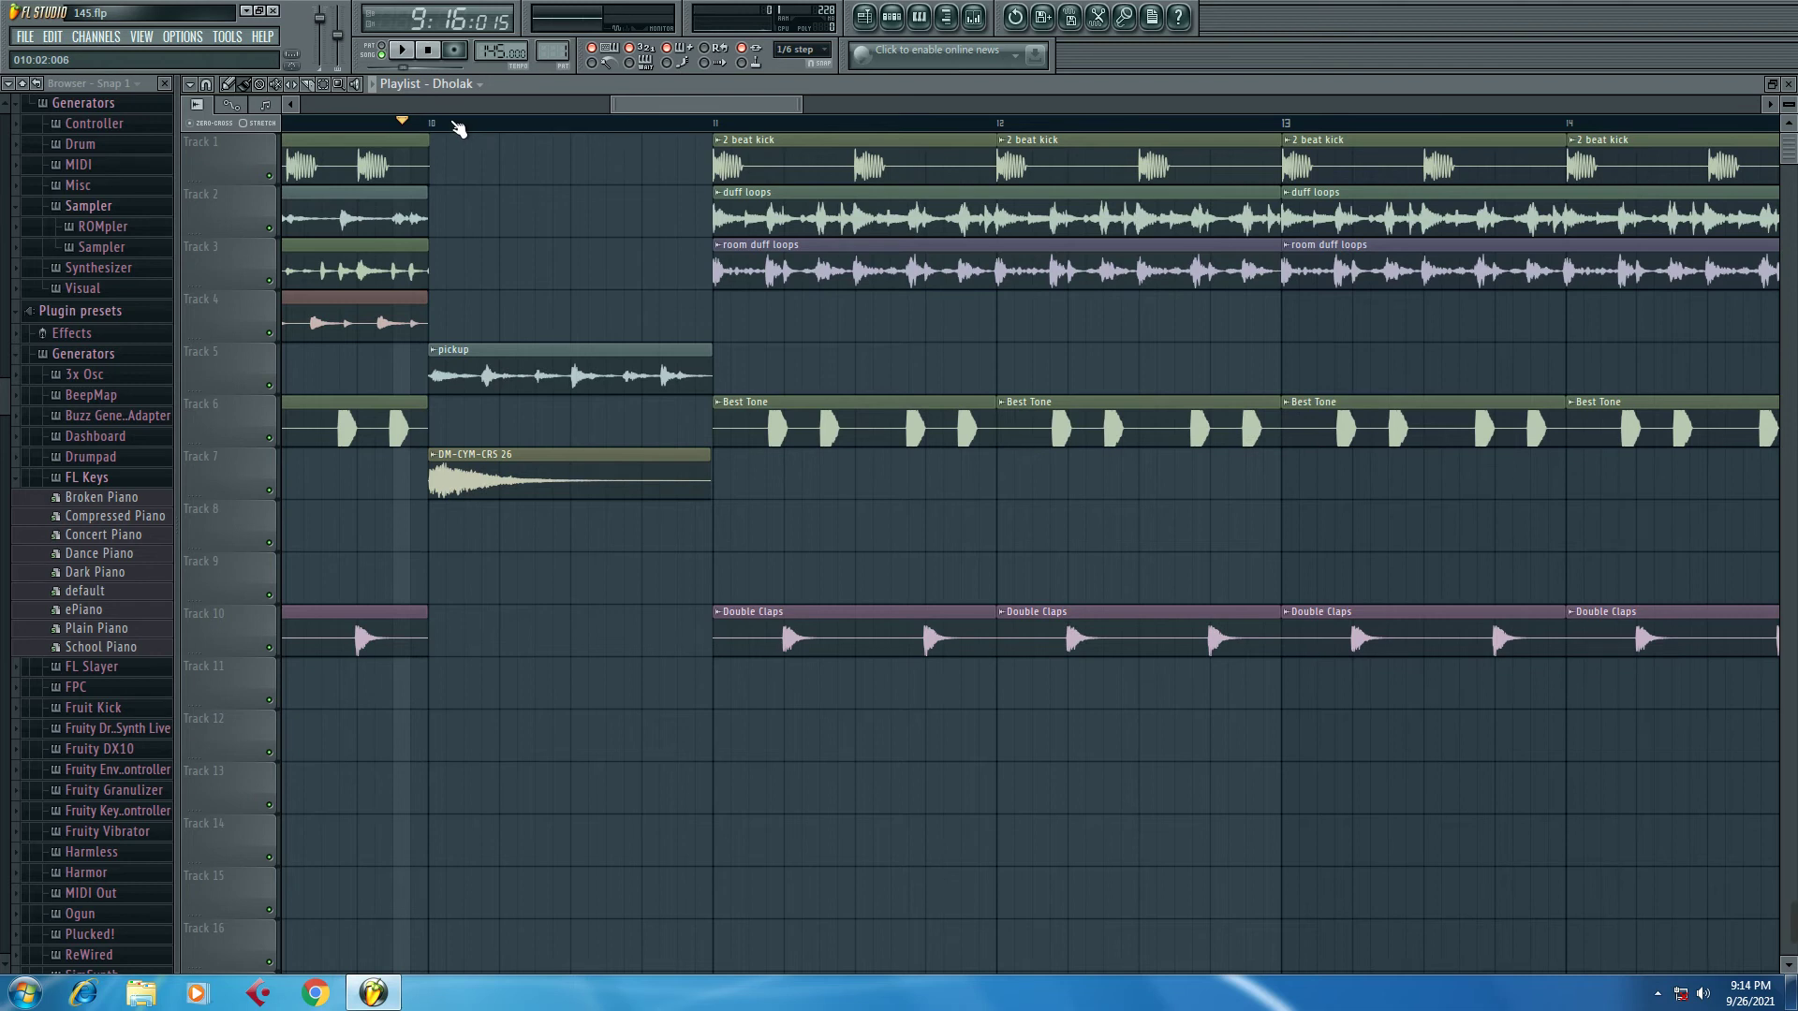
{"action": "scroll", "coordinate": [424, 129], "scroll_direction": "up", "scroll_amount": 5}
{"action": "scroll", "coordinate": [423, 128], "scroll_direction": "down", "scroll_amount": 3}
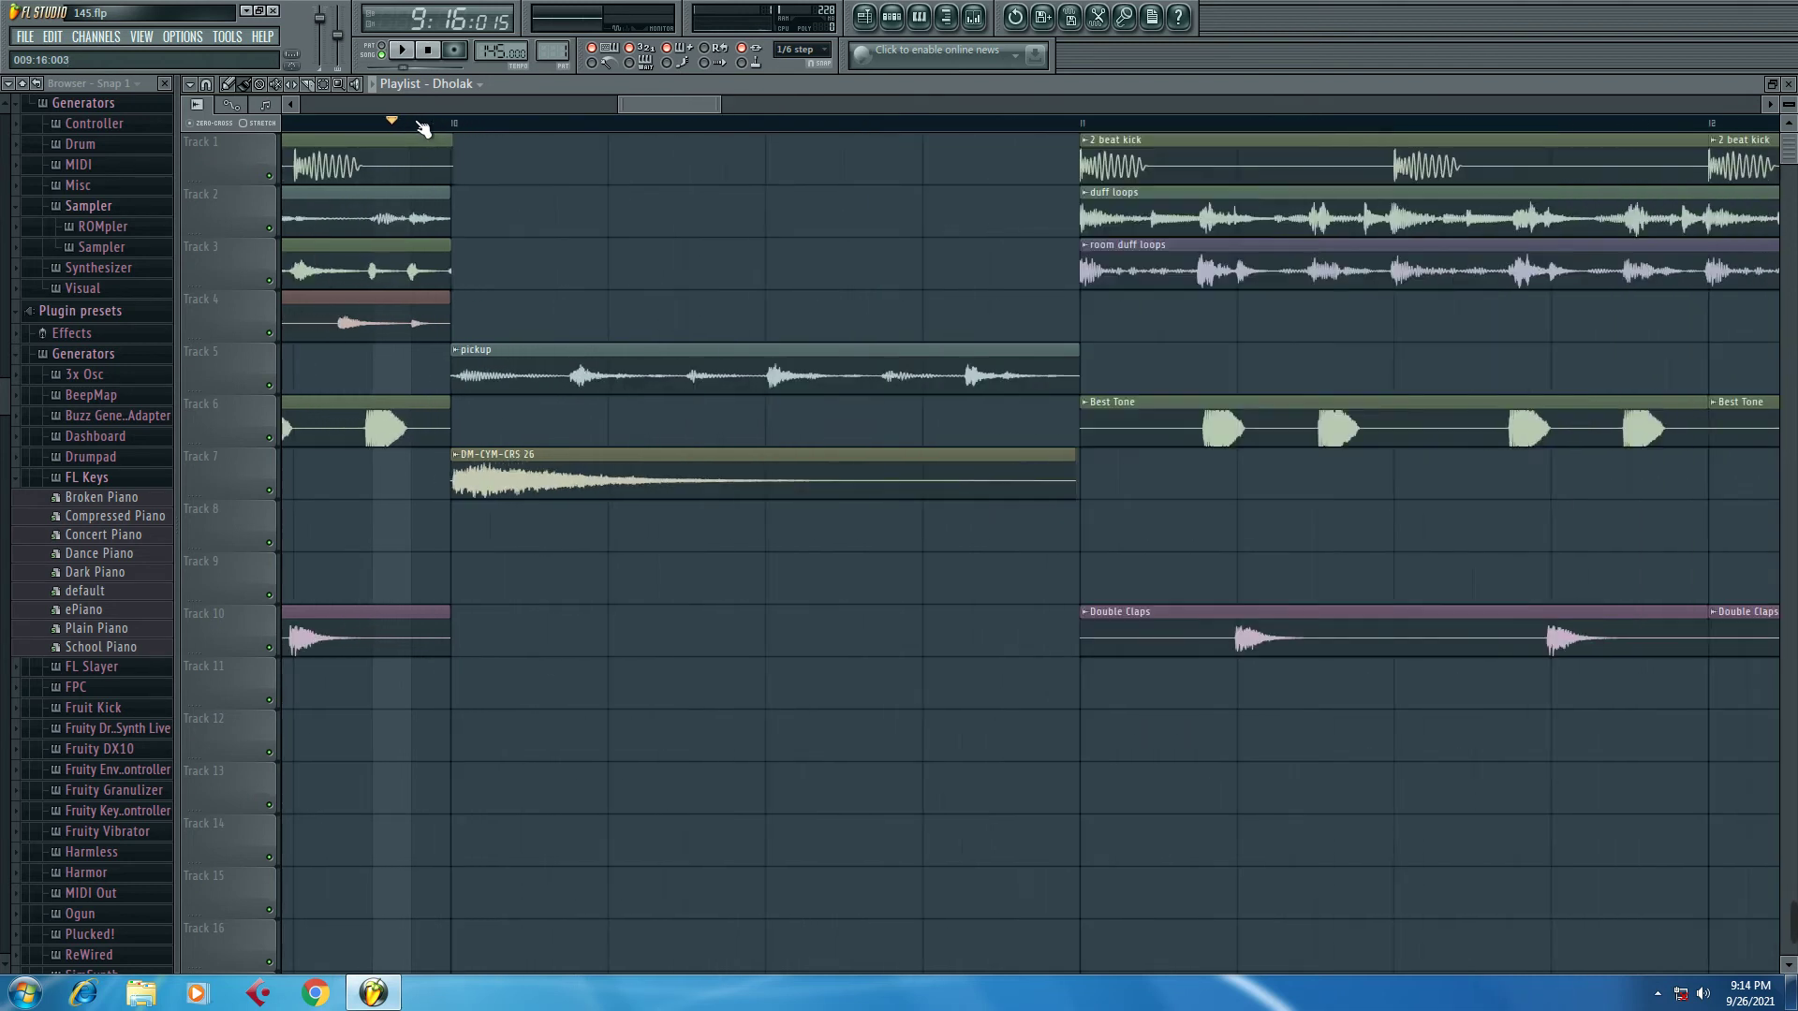
{"action": "scroll", "coordinate": [423, 128], "scroll_direction": "down", "scroll_amount": 6}
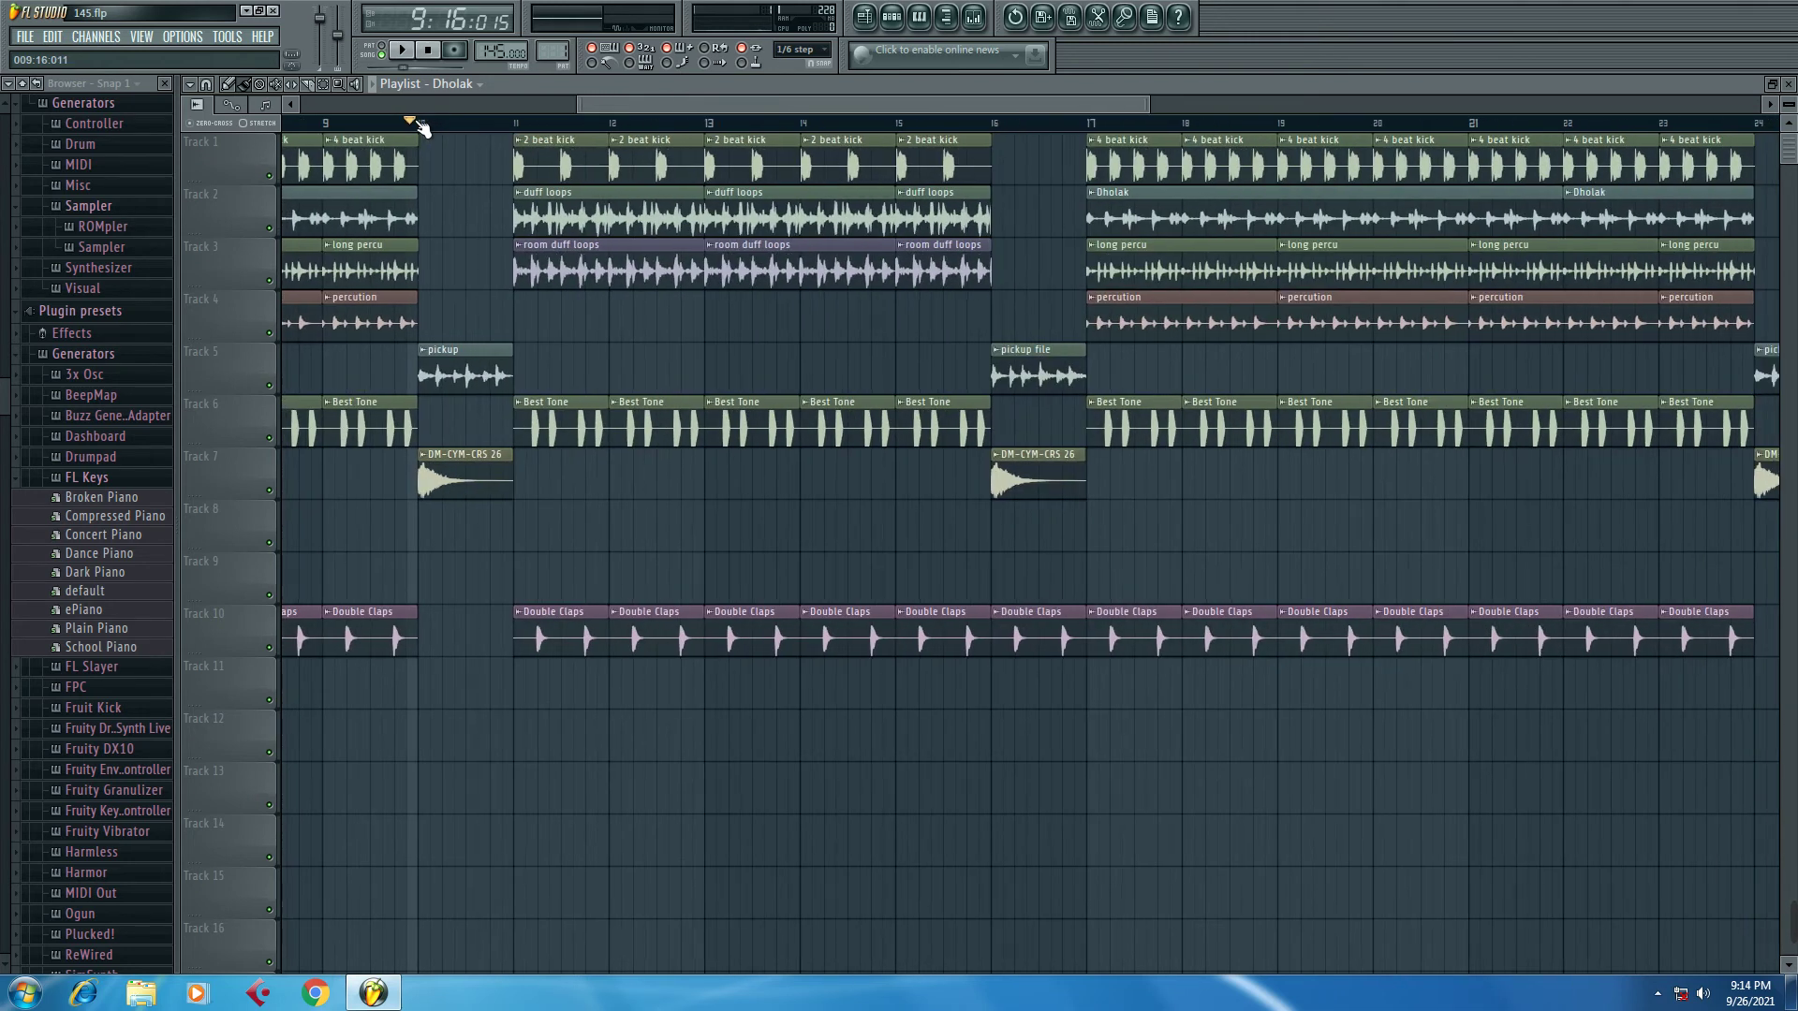
{"action": "left_click", "coordinate": [519, 141]}
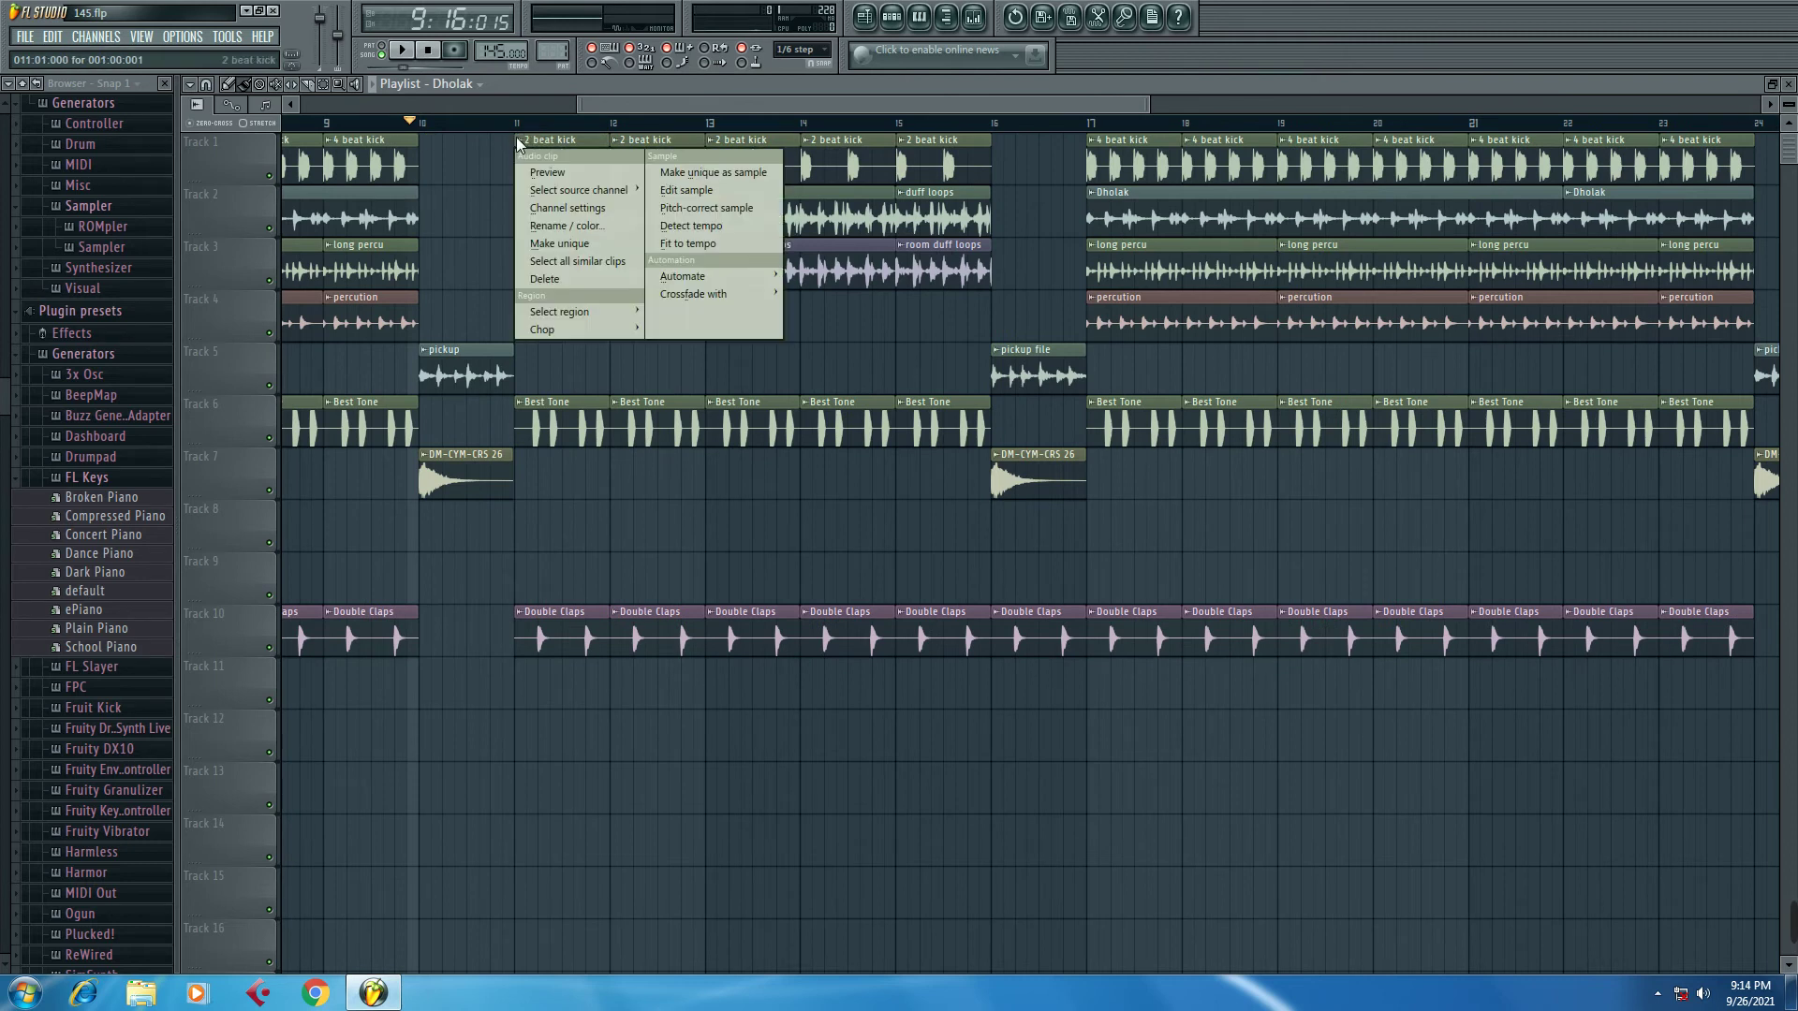
{"action": "left_click", "coordinate": [689, 245]}
{"action": "left_click", "coordinate": [899, 600]}
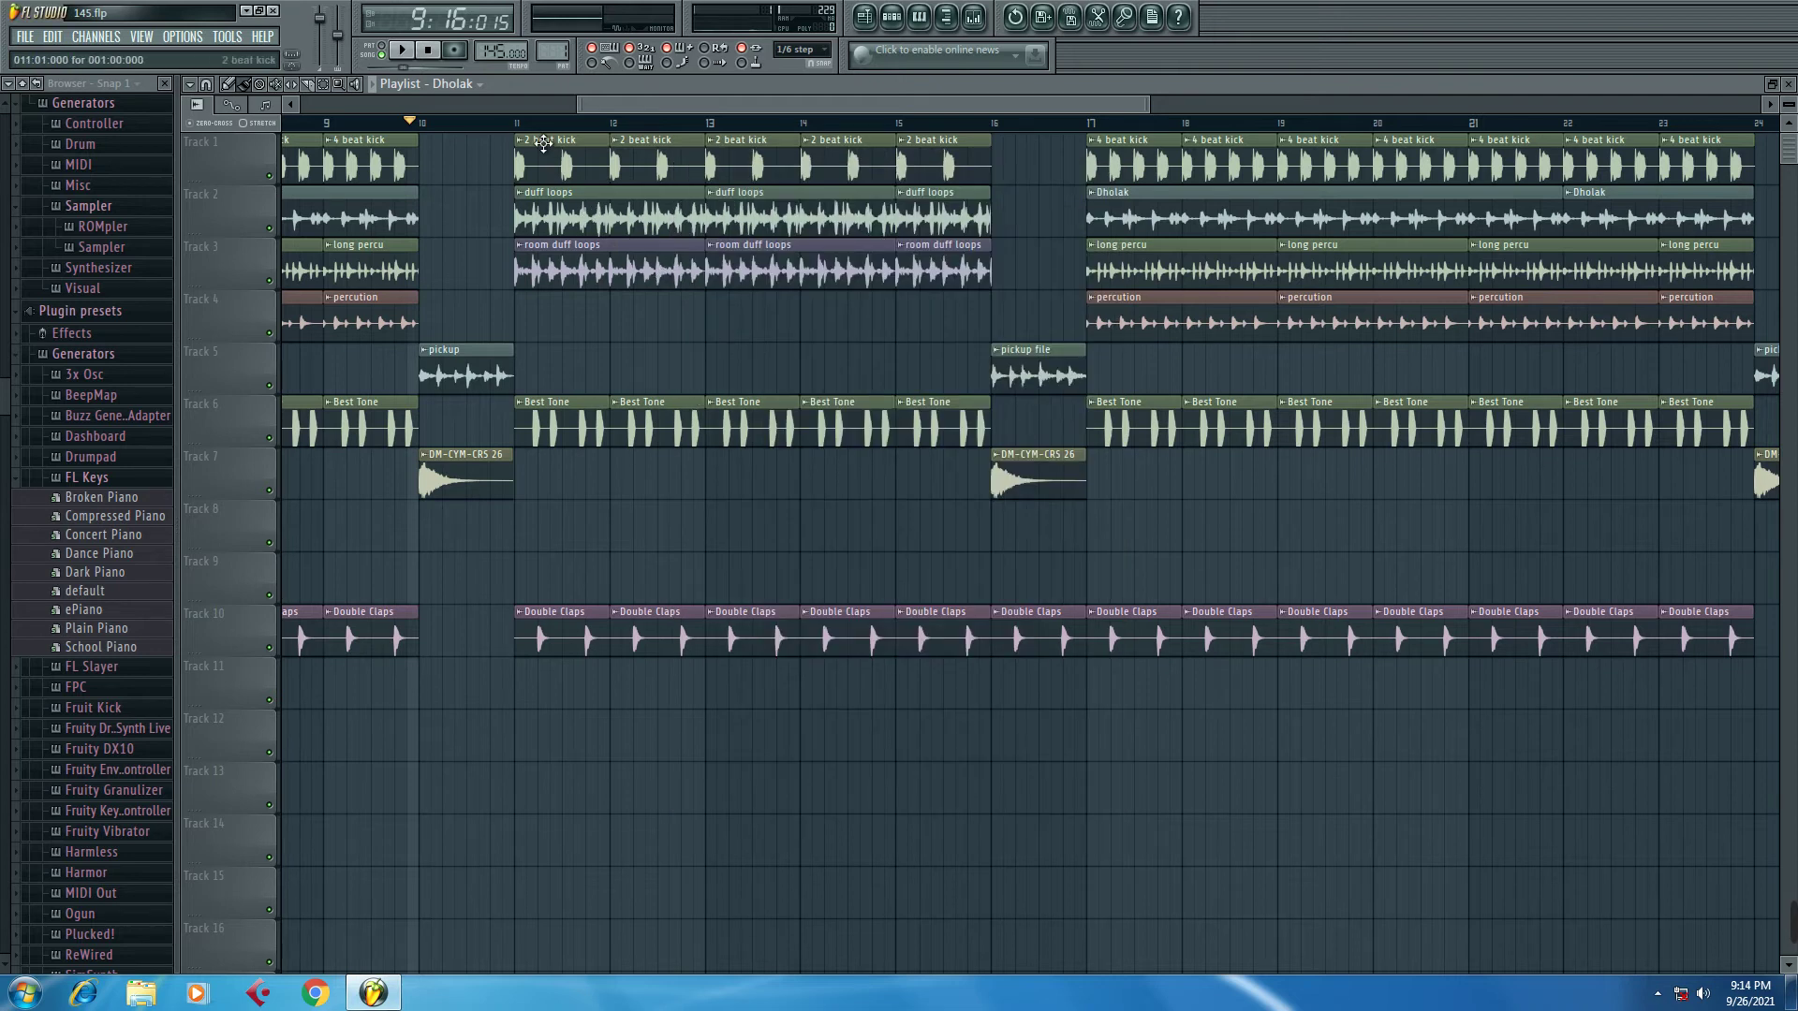
Step: Play the arrangement from the start of the 2 beat kick and duff loops section at bar 11, then stop
{"action": "scroll", "coordinate": [518, 137], "scroll_direction": "up", "scroll_amount": 4}
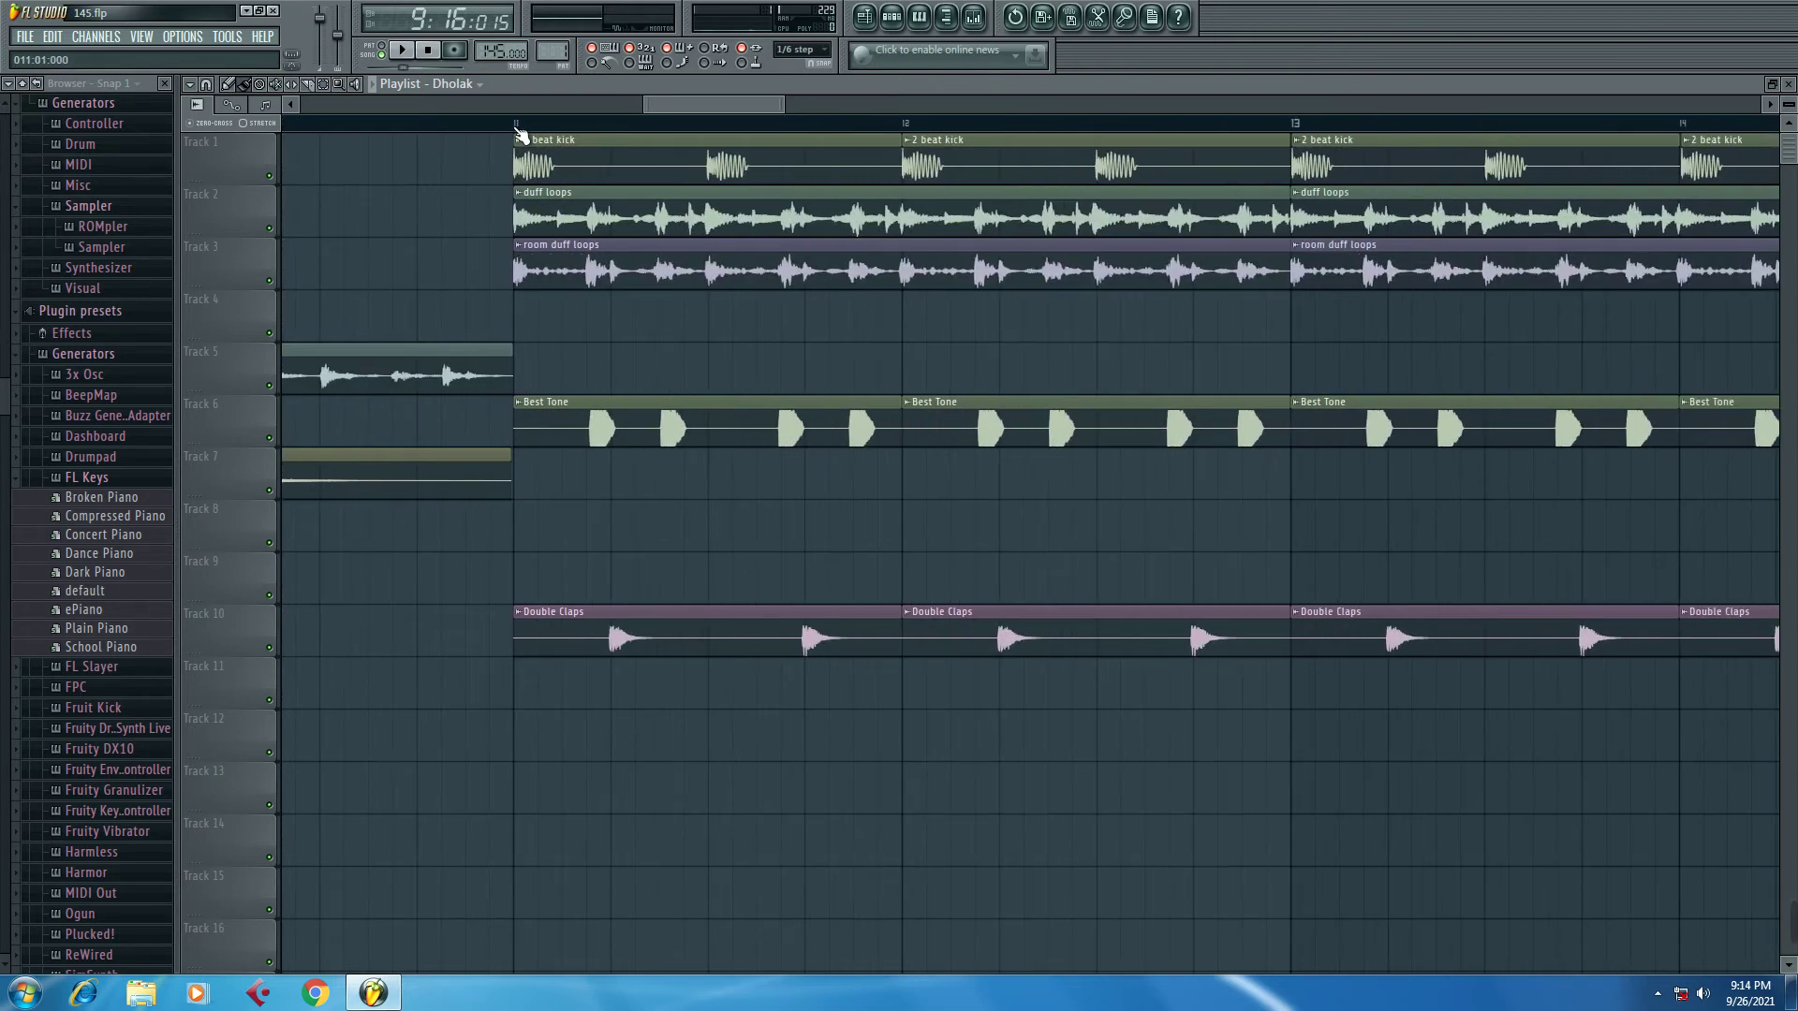
{"action": "scroll", "coordinate": [518, 138], "scroll_direction": "up", "scroll_amount": 3}
{"action": "scroll", "coordinate": [522, 138], "scroll_direction": "up", "scroll_amount": 2}
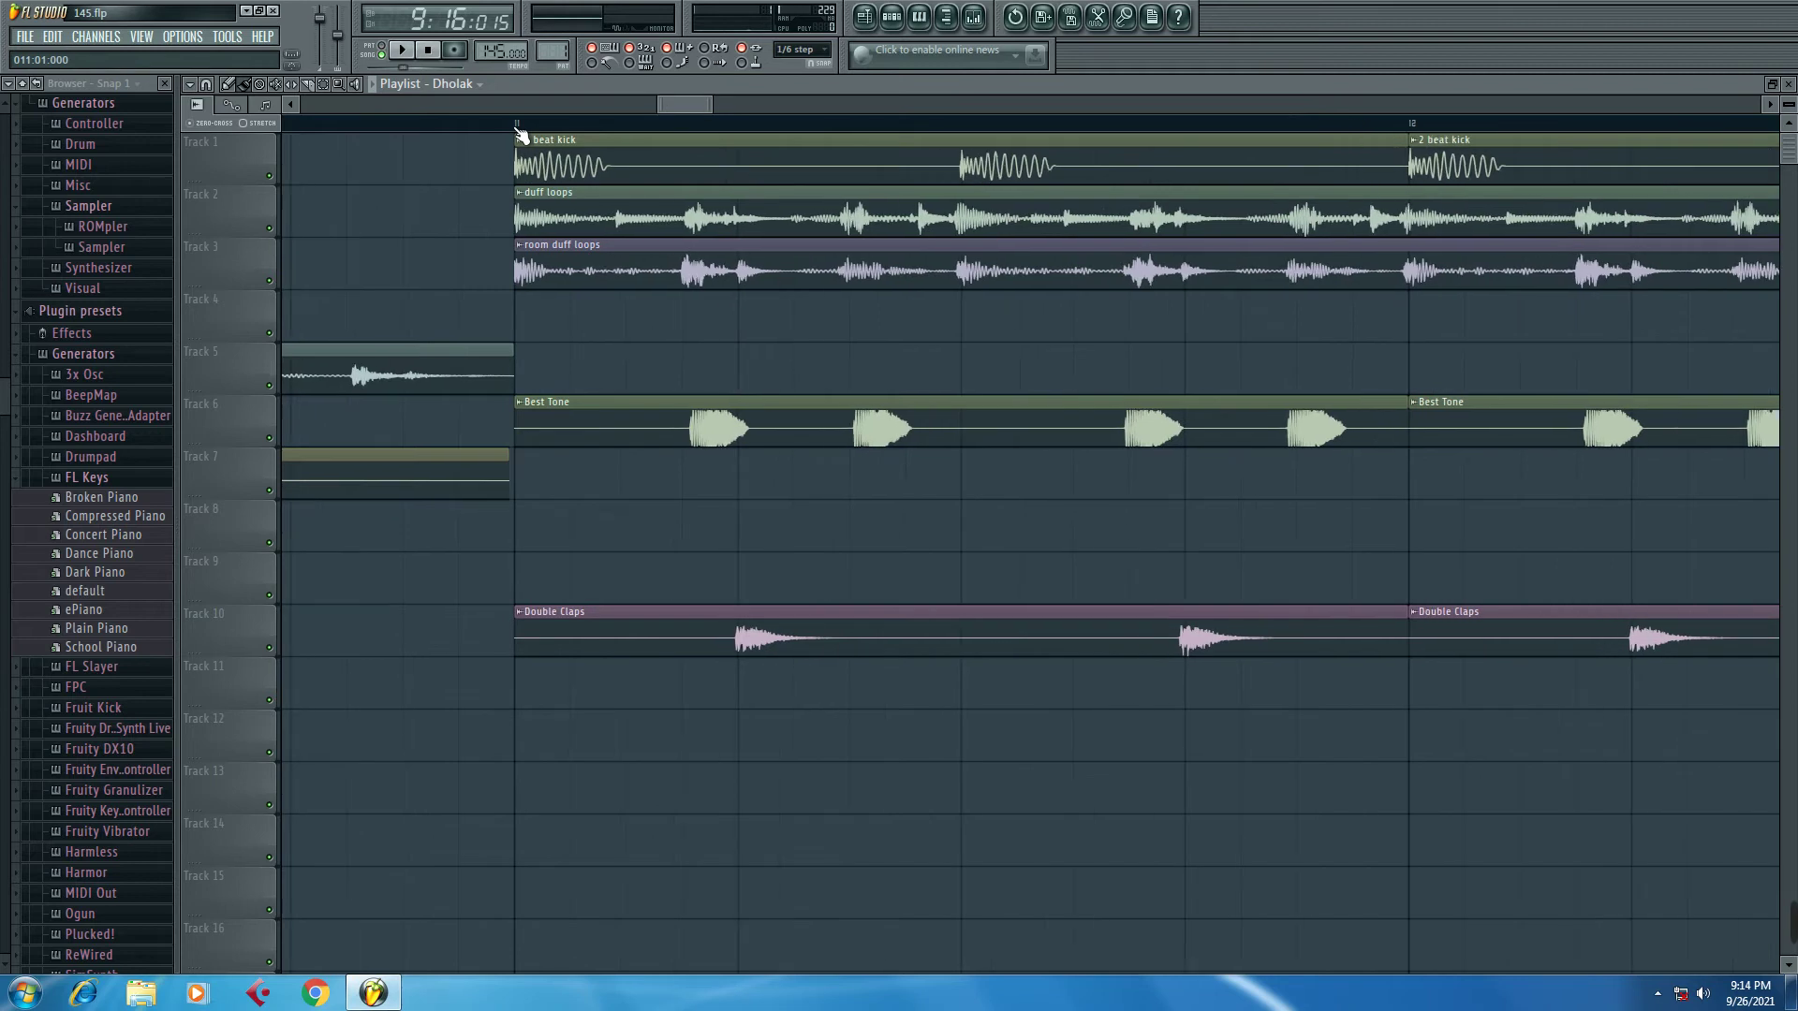
{"action": "left_click", "coordinate": [377, 86]}
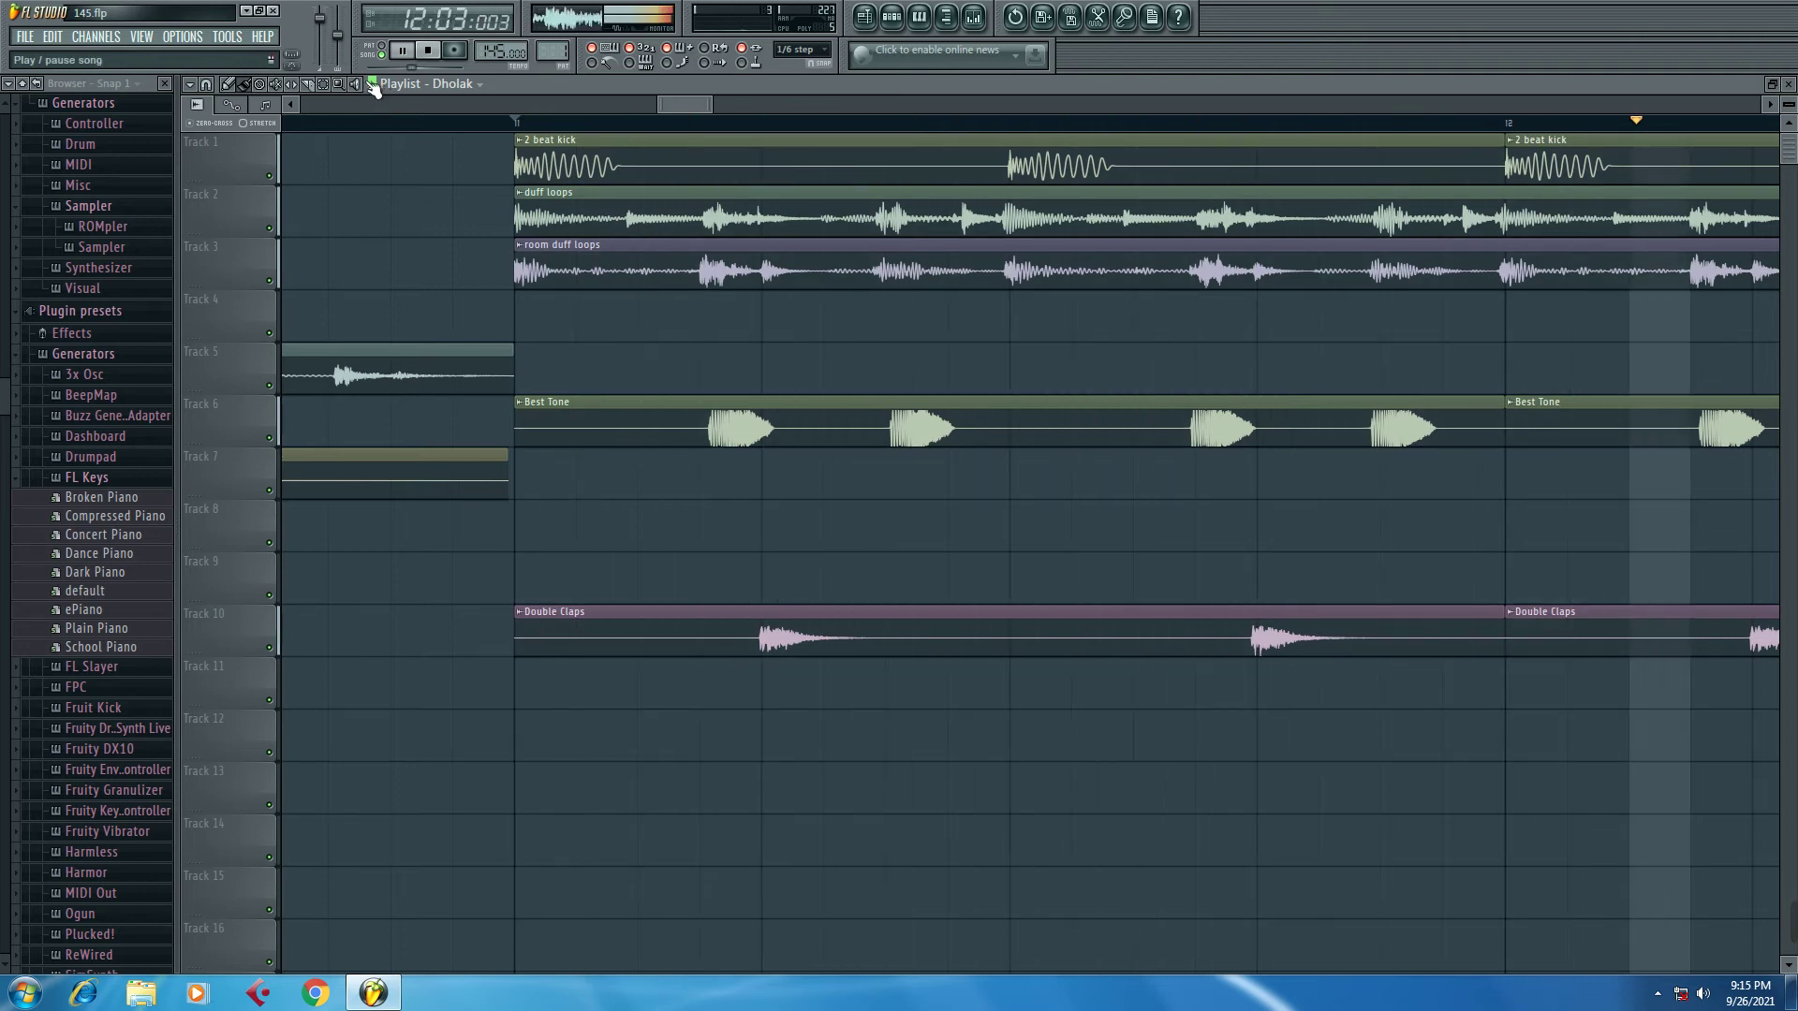
{"action": "left_click", "coordinate": [379, 86]}
Step: Compare the 4 beat kick and Dholak section before bar 10 with the 2 beat kick and duff loops section
{"action": "scroll", "coordinate": [482, 124], "scroll_direction": "down", "scroll_amount": 5}
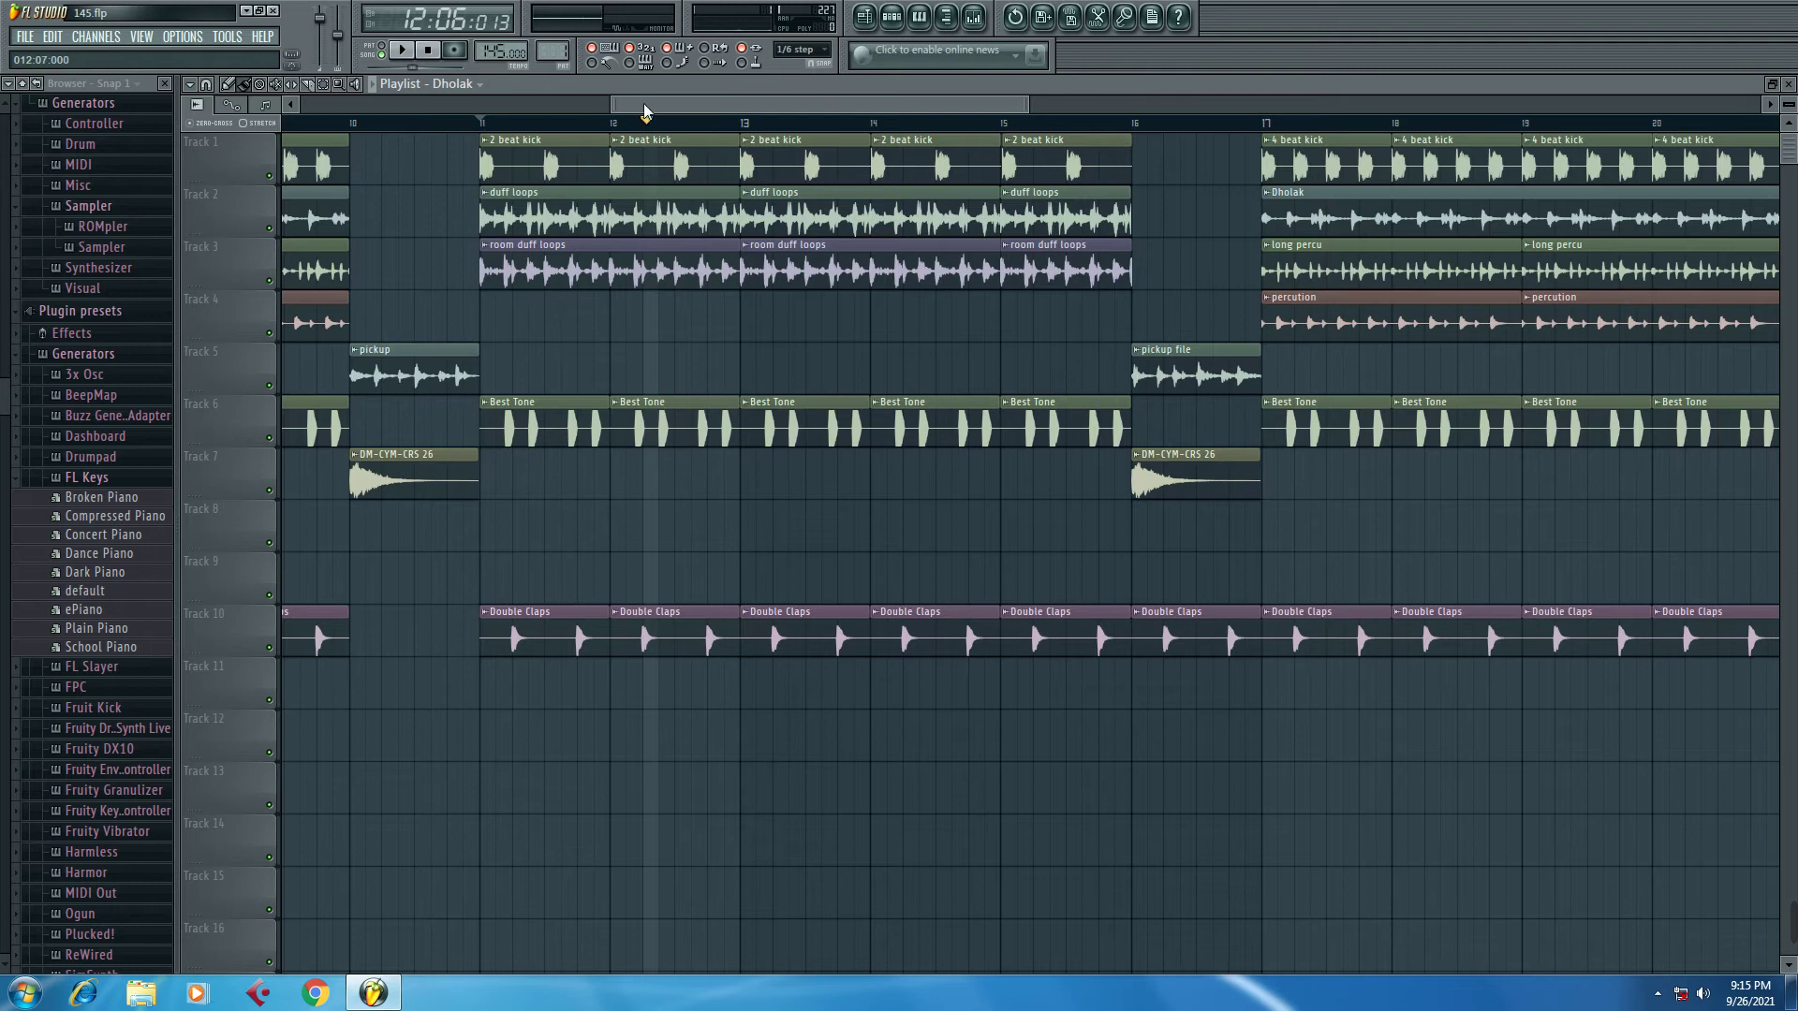
{"action": "left_click_drag", "start_coordinate": [646, 111], "coordinate": [523, 117]}
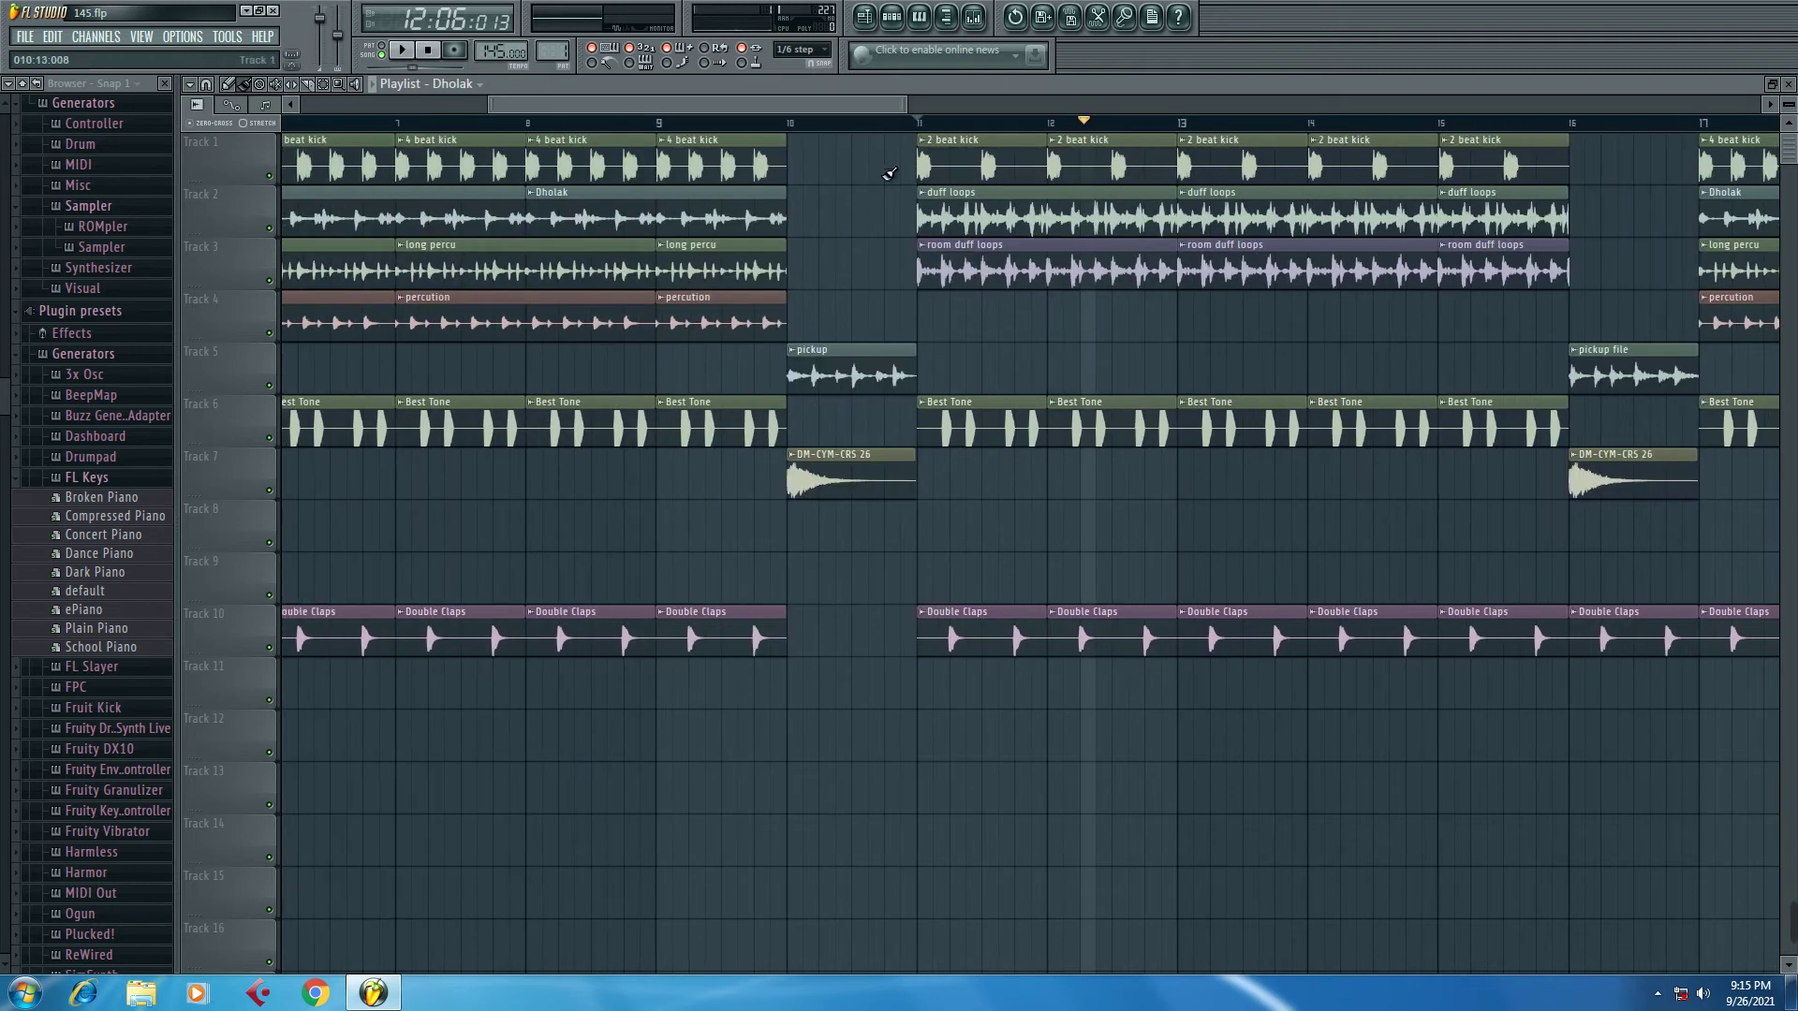
{"action": "left_click_drag", "start_coordinate": [829, 104], "coordinate": [890, 106]}
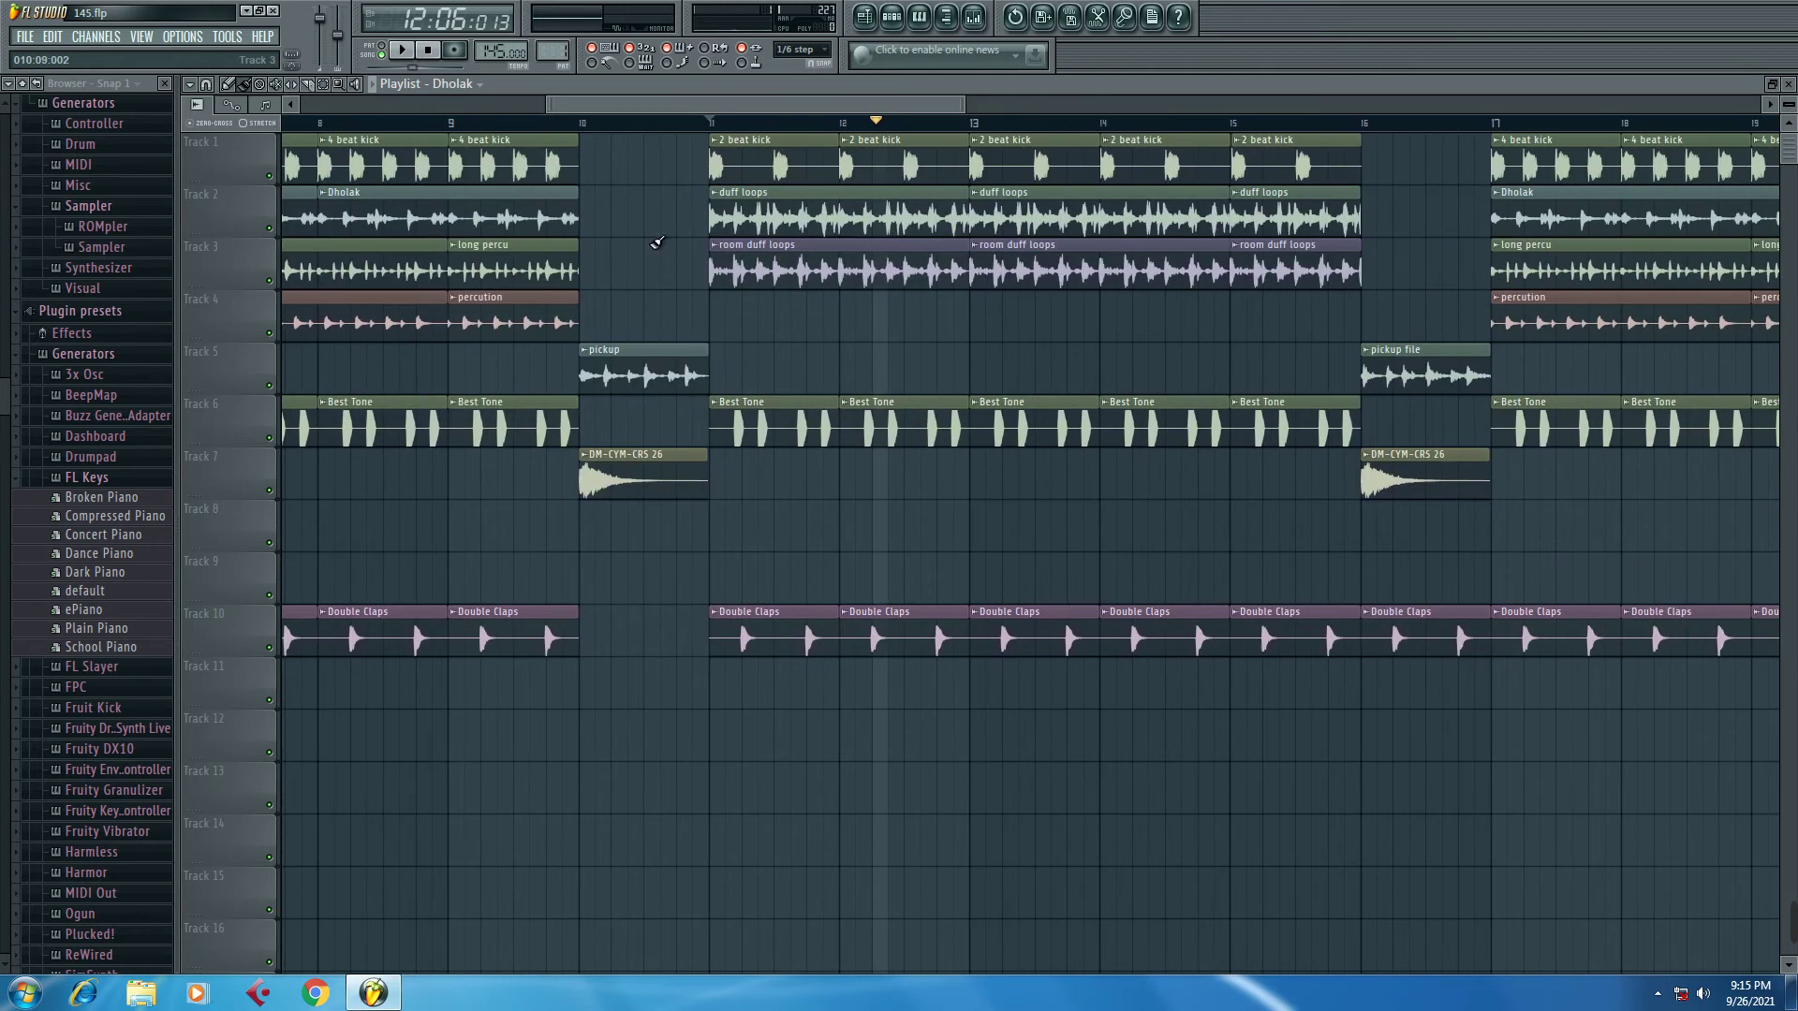
{"action": "left_click_drag", "start_coordinate": [552, 110], "coordinate": [323, 106]}
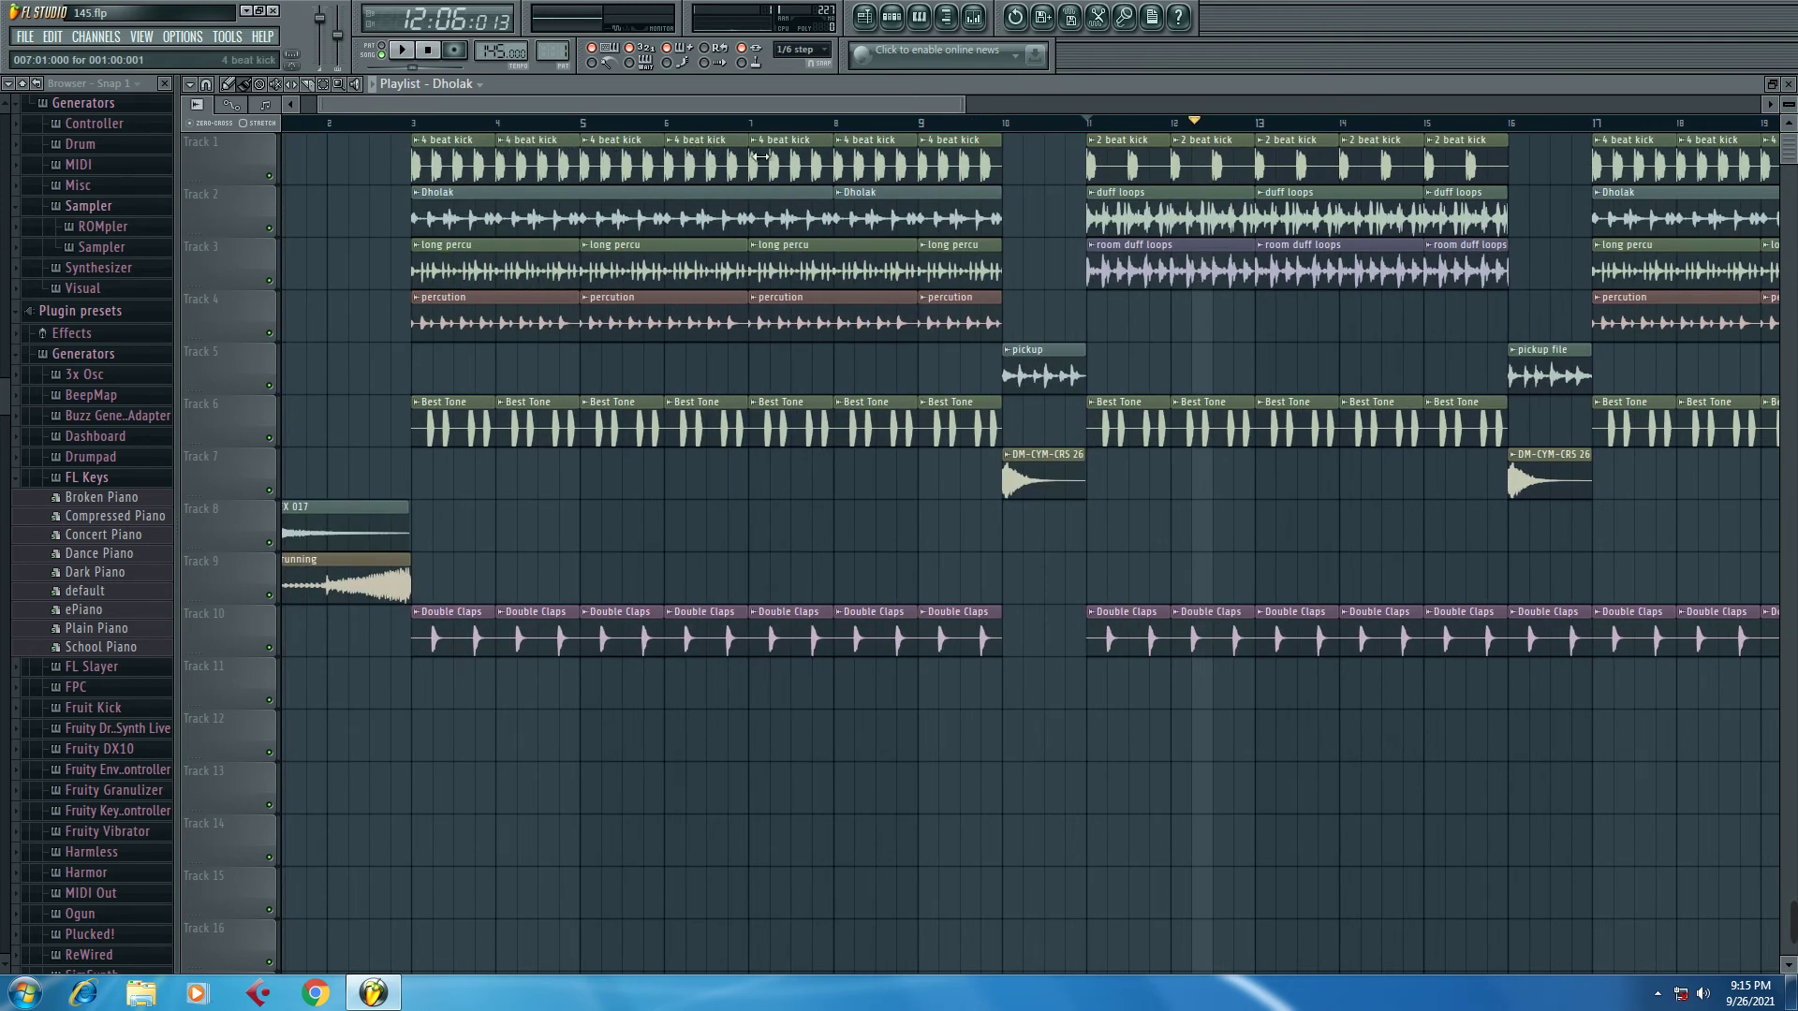
{"action": "left_click_drag", "start_coordinate": [880, 110], "coordinate": [953, 109]}
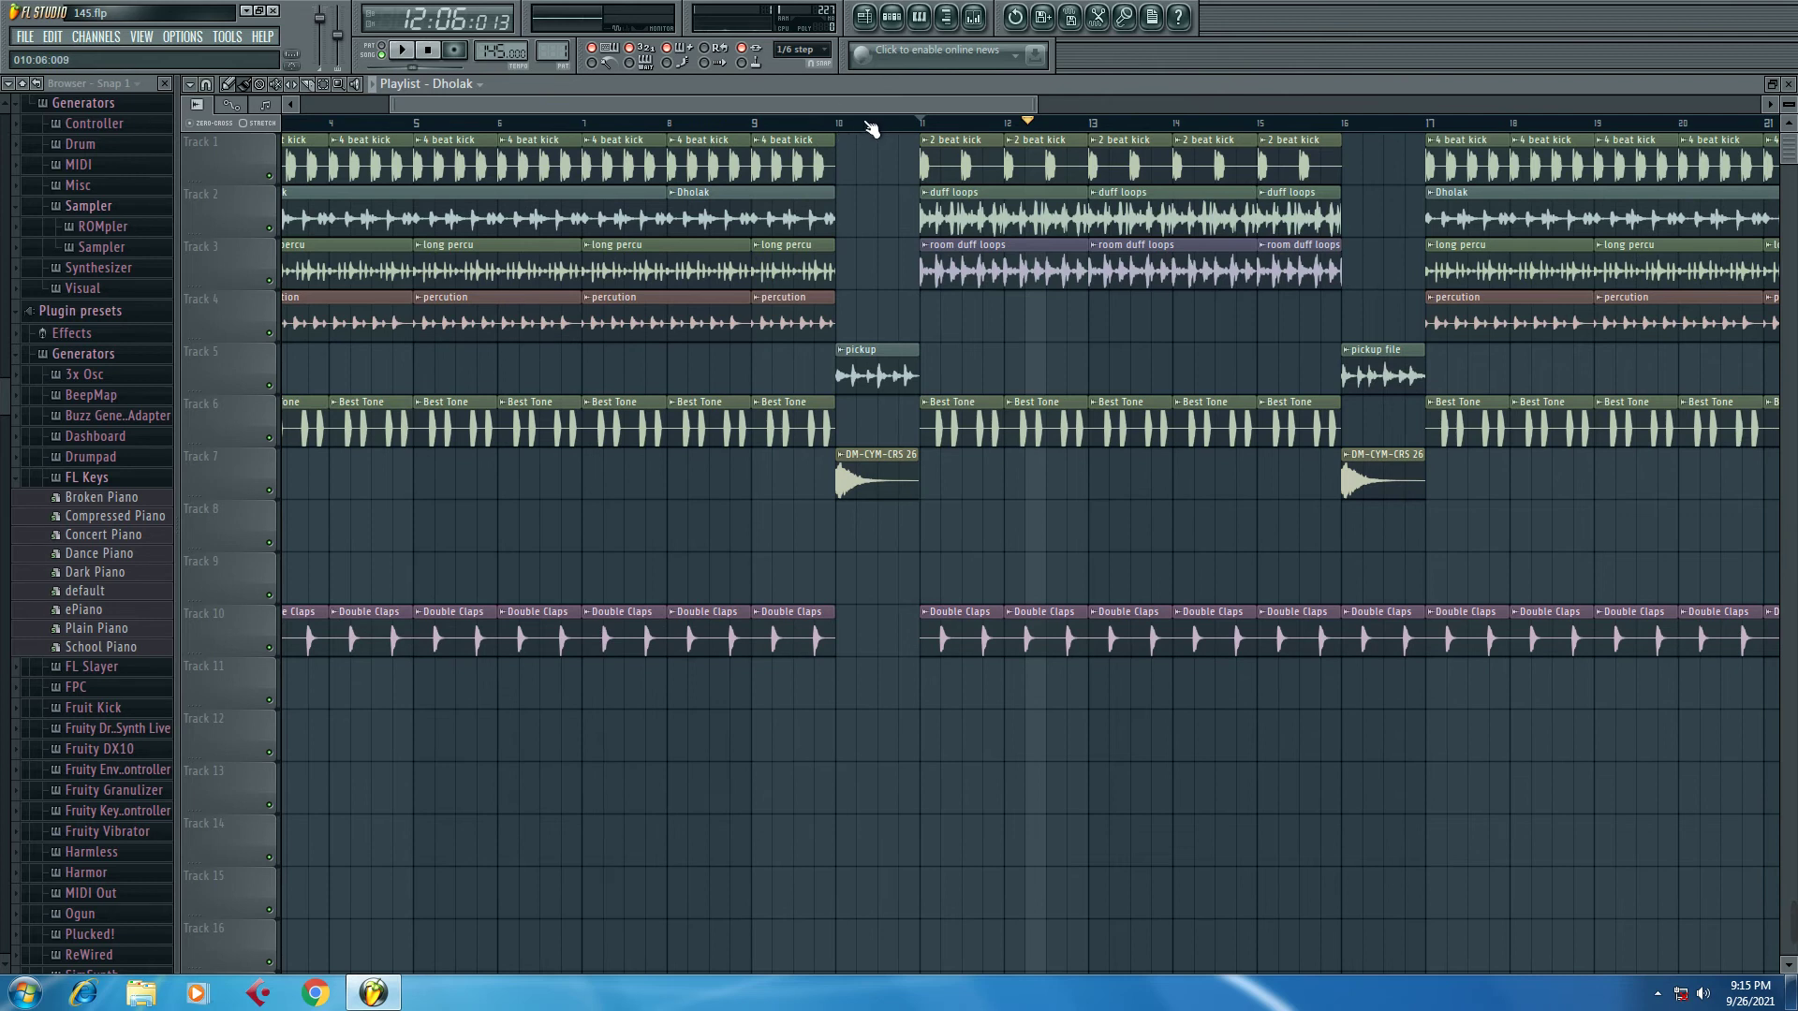
{"action": "left_click_drag", "start_coordinate": [837, 105], "coordinate": [901, 107]}
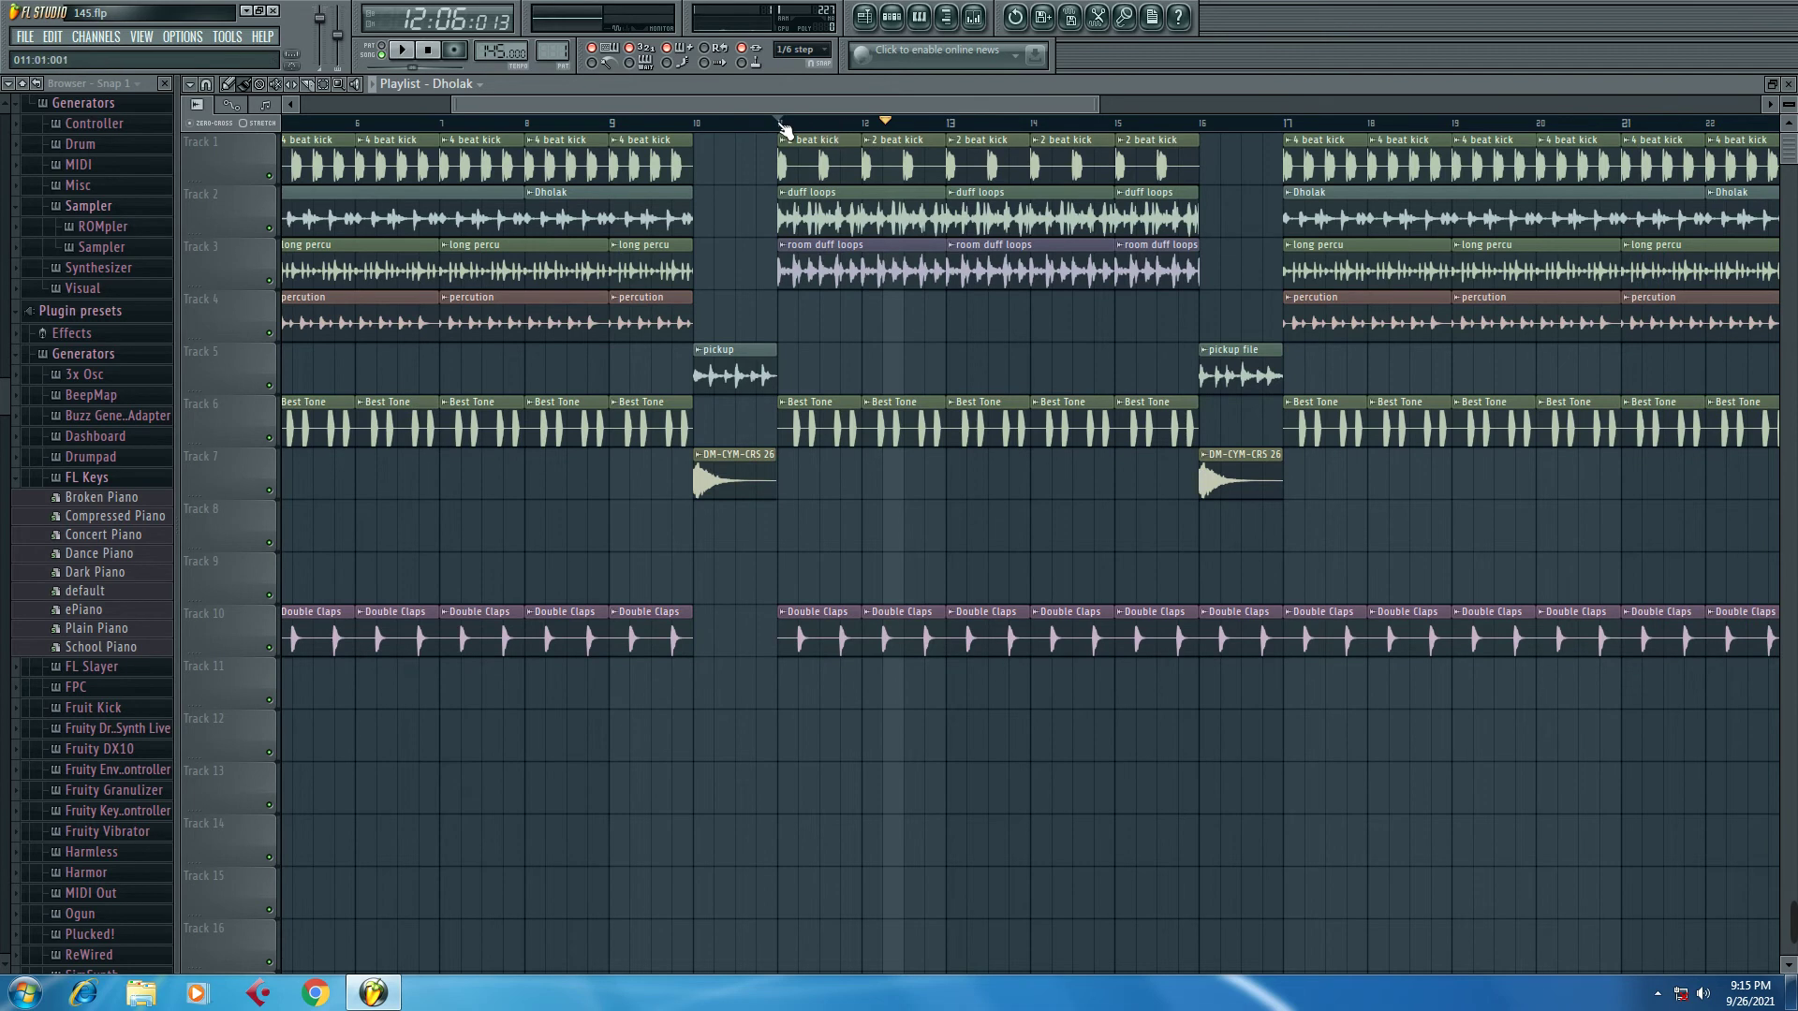
Step: Examine the tempo options of the 2 beat kick clip that opens the duff loops section
{"action": "scroll", "coordinate": [785, 130], "scroll_direction": "up", "scroll_amount": 3}
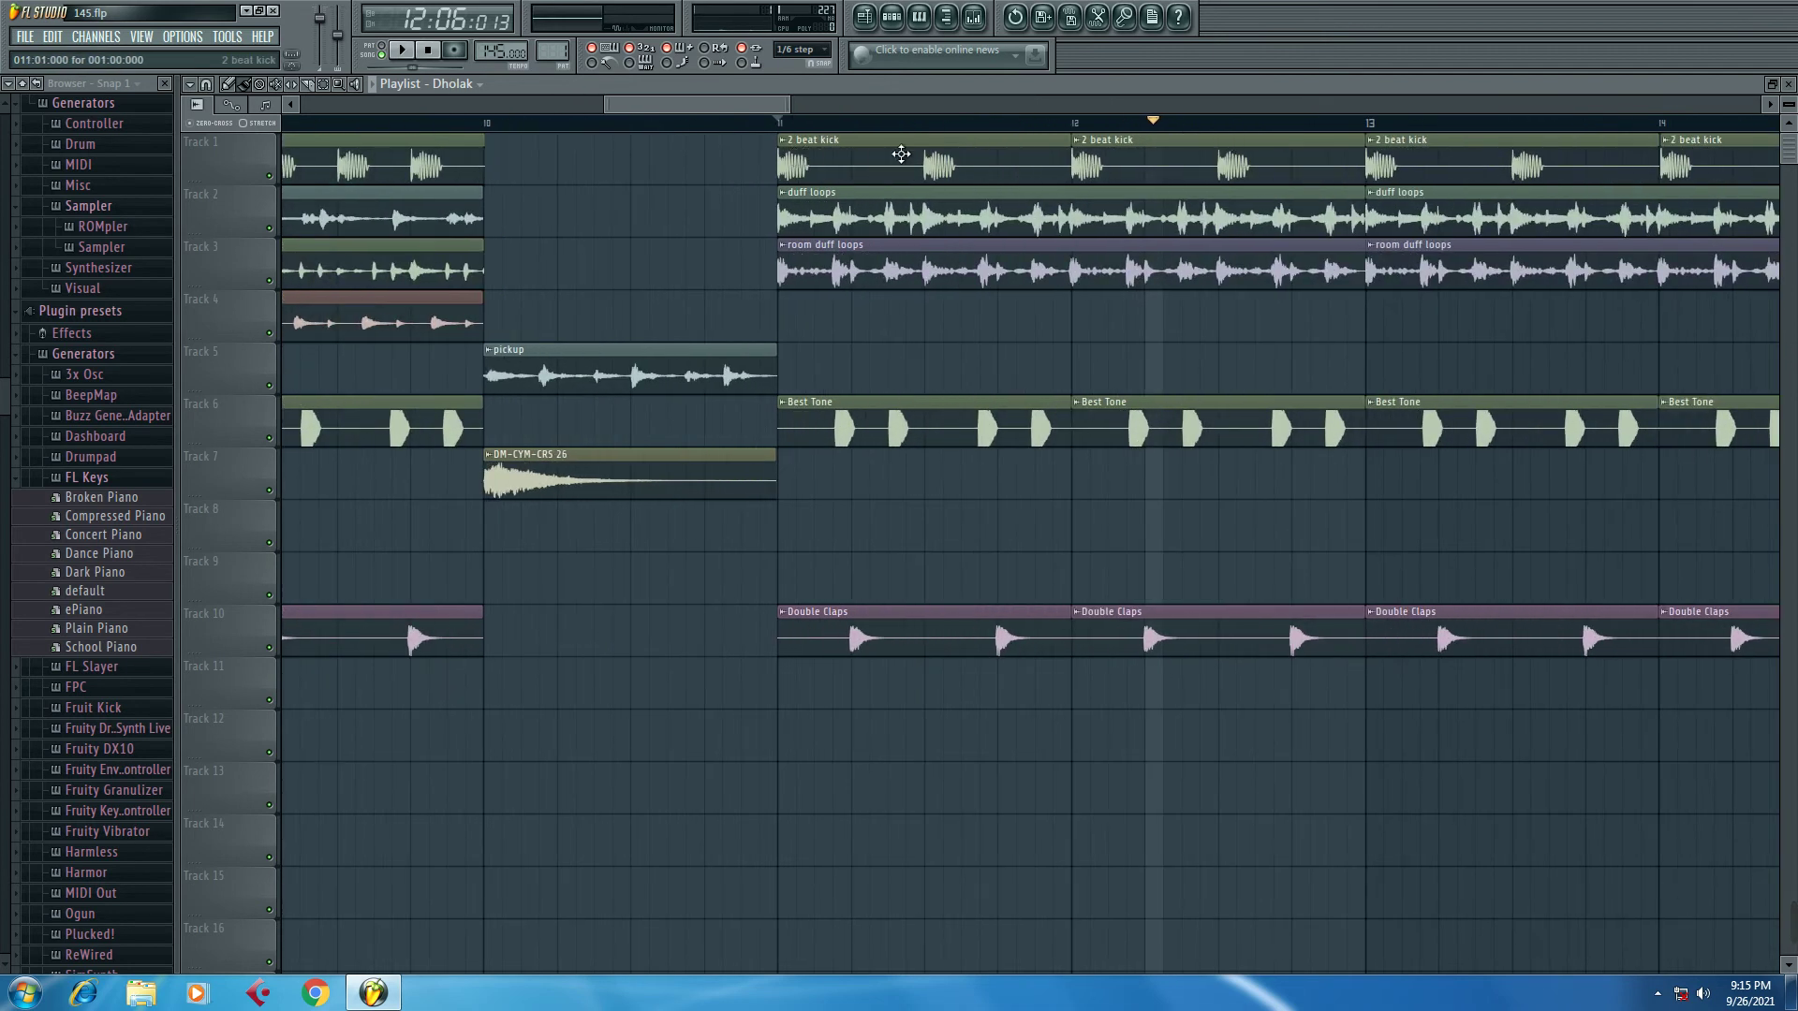
{"action": "left_click", "coordinate": [782, 140]}
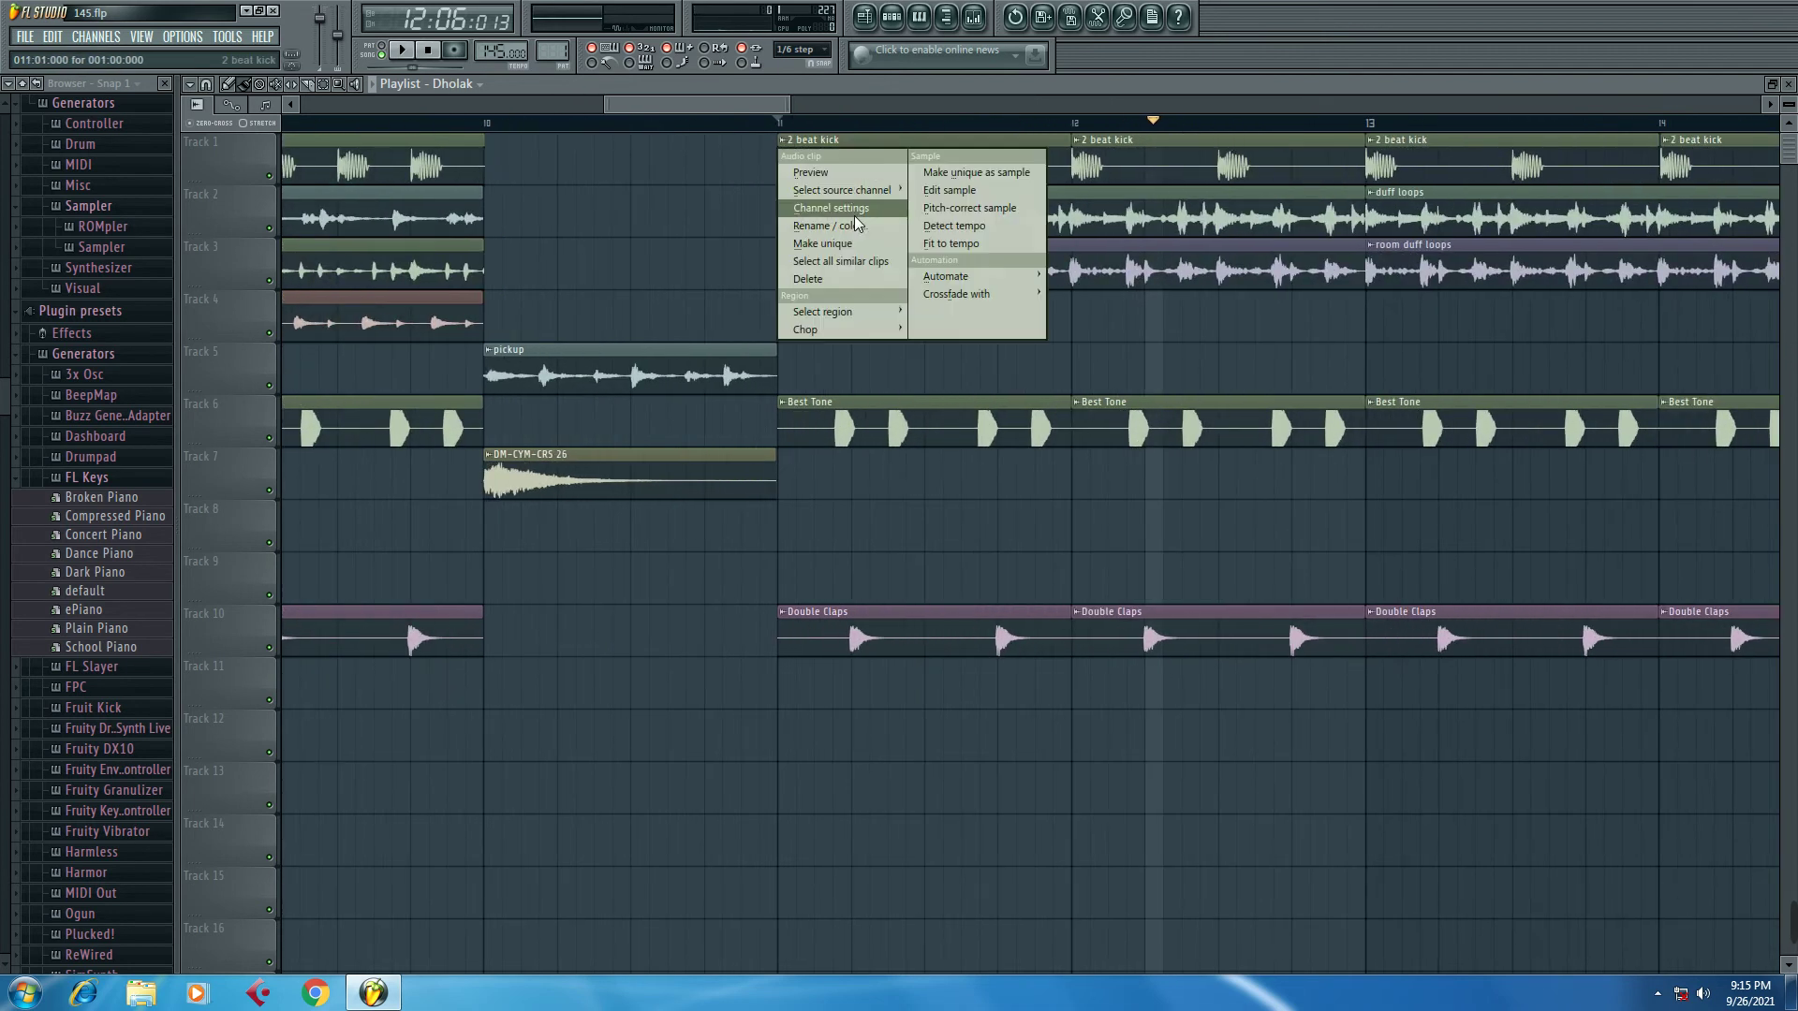
{"action": "left_click", "coordinate": [937, 234]}
{"action": "left_click", "coordinate": [910, 601]}
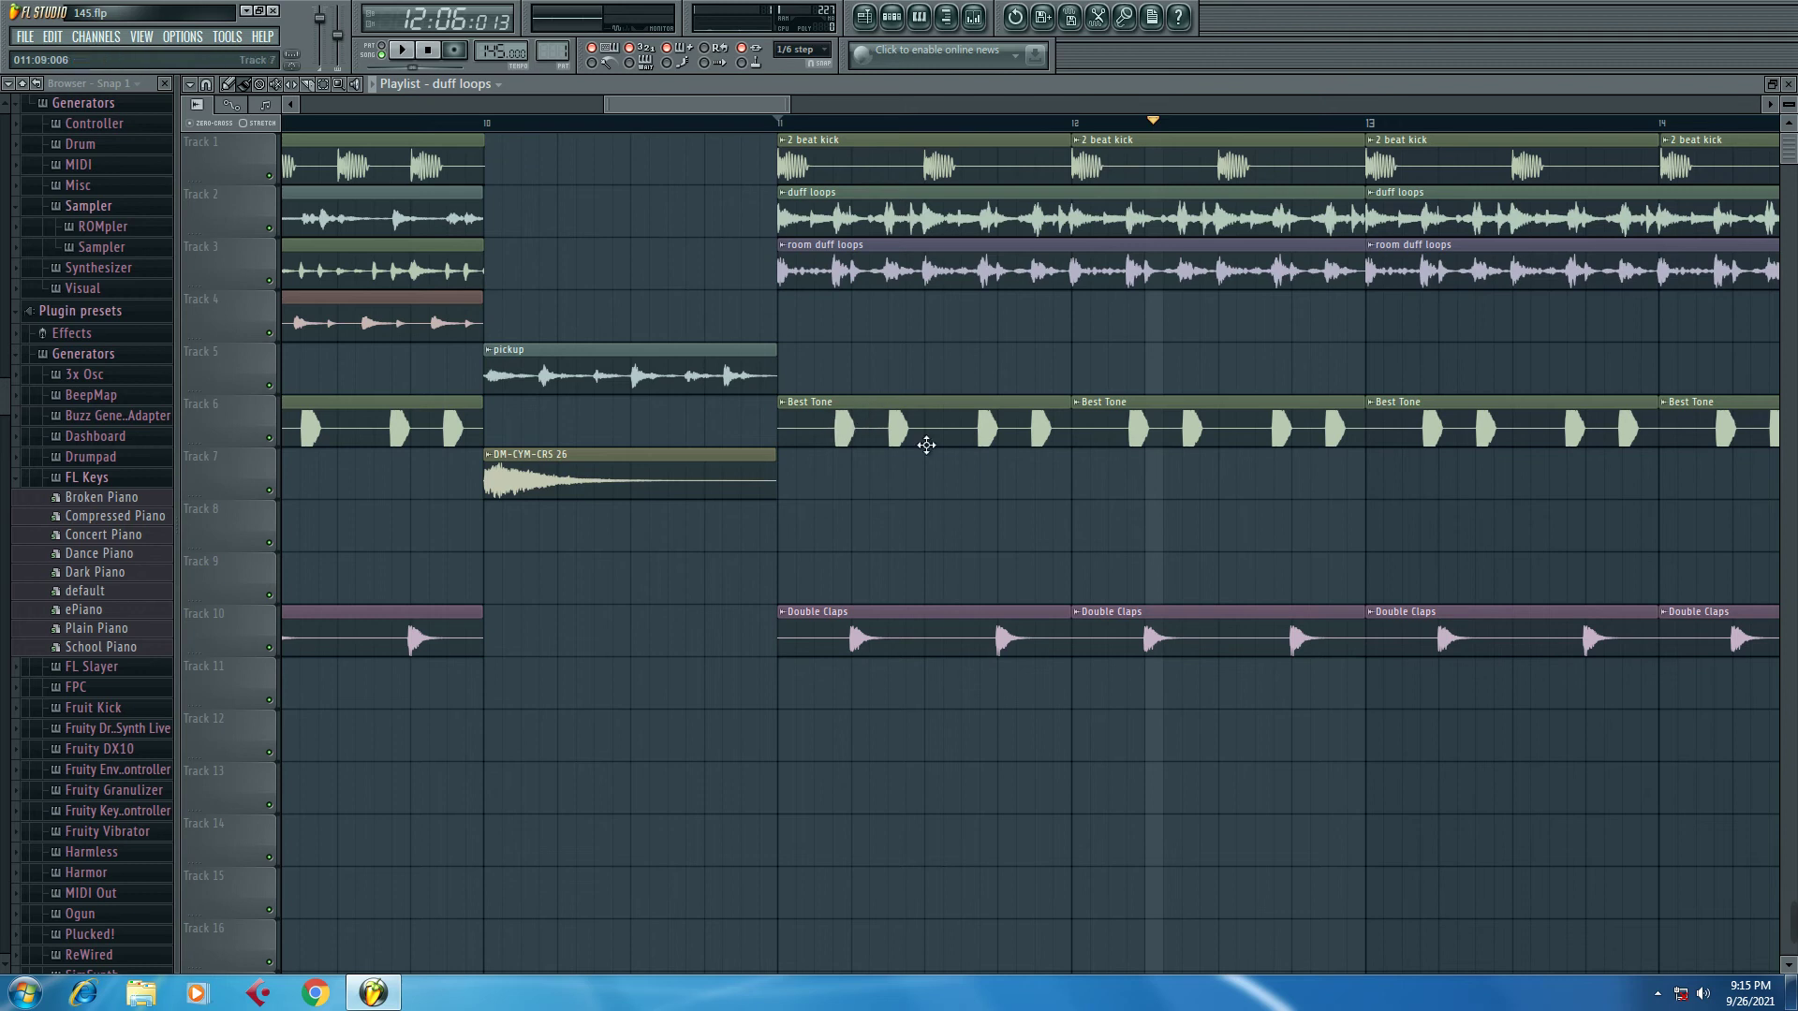
Step: Set the playback start just before bar 11, play the duff loops section into bar 13, and stop
{"action": "left_click_drag", "start_coordinate": [745, 120], "coordinate": [730, 122]}
{"action": "key", "text": "space"}
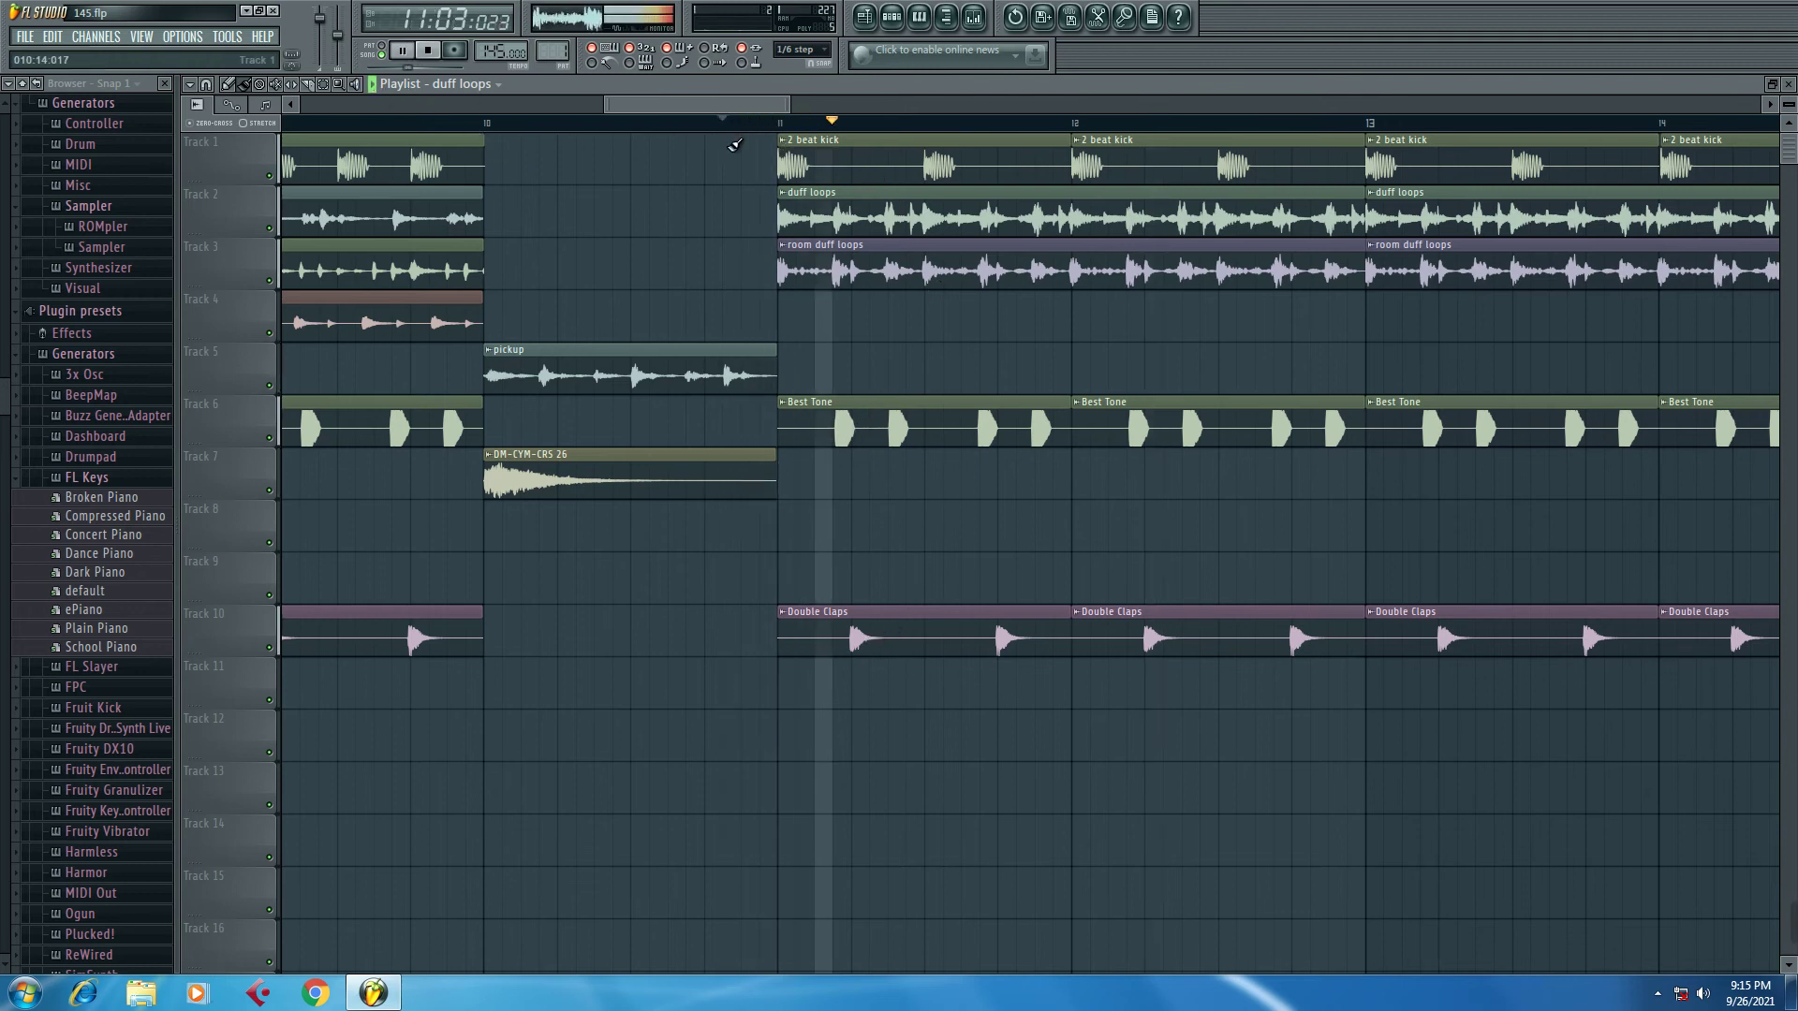
{"action": "left_click_drag", "start_coordinate": [805, 111], "coordinate": [953, 112]}
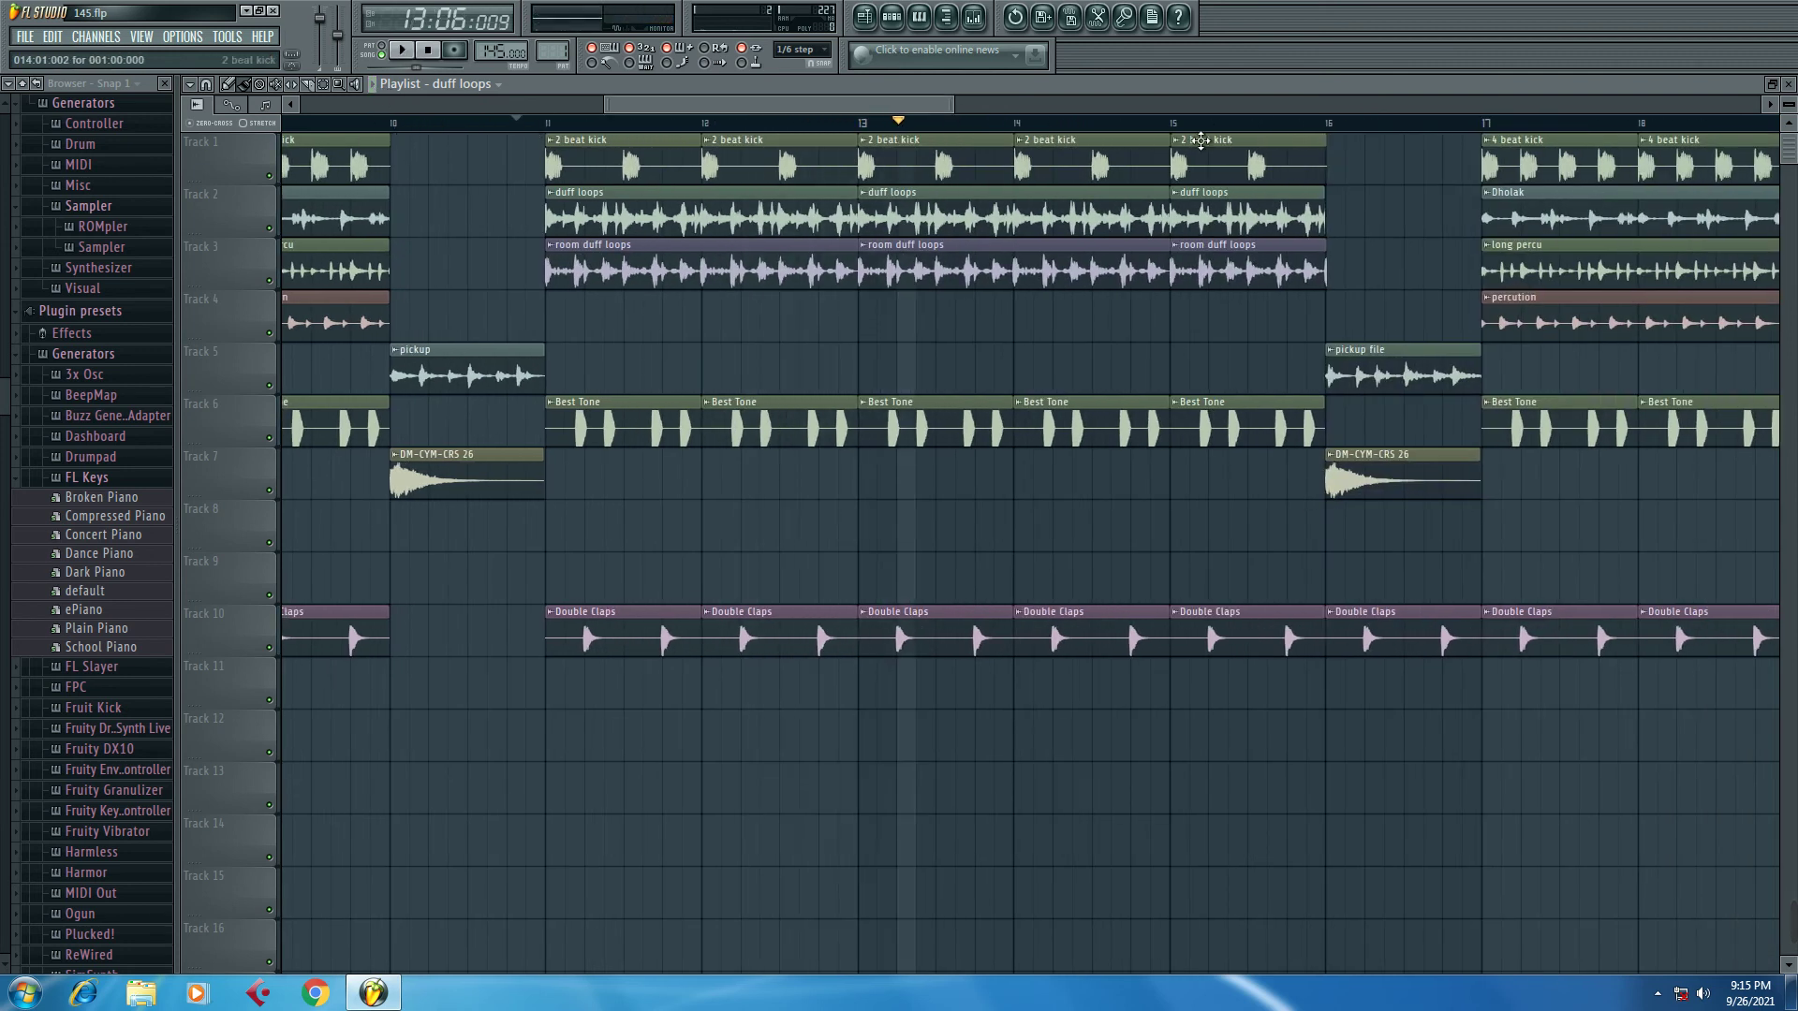
Step: Review the closing Dholak section and final pickup up to bar 25, and return to the arrangement's beginning
{"action": "left_click_drag", "start_coordinate": [951, 106], "coordinate": [1305, 106]}
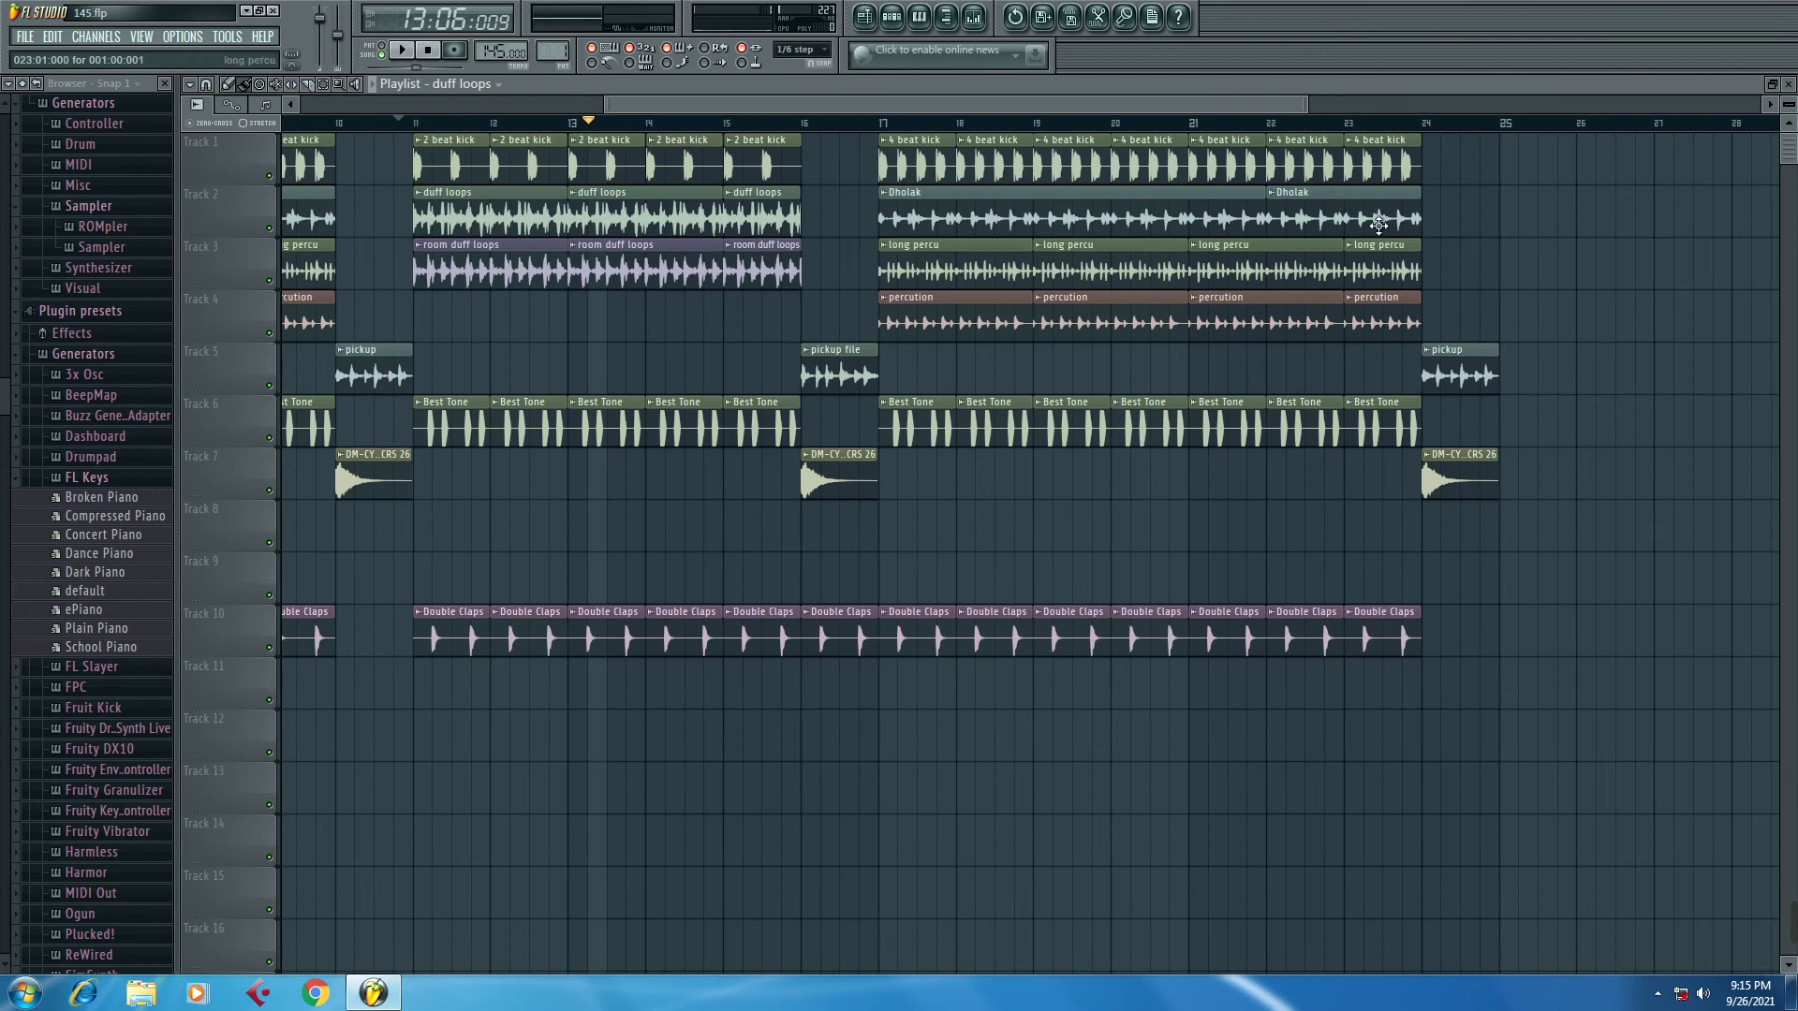
{"action": "mouse_move", "coordinate": [1793, 922]}
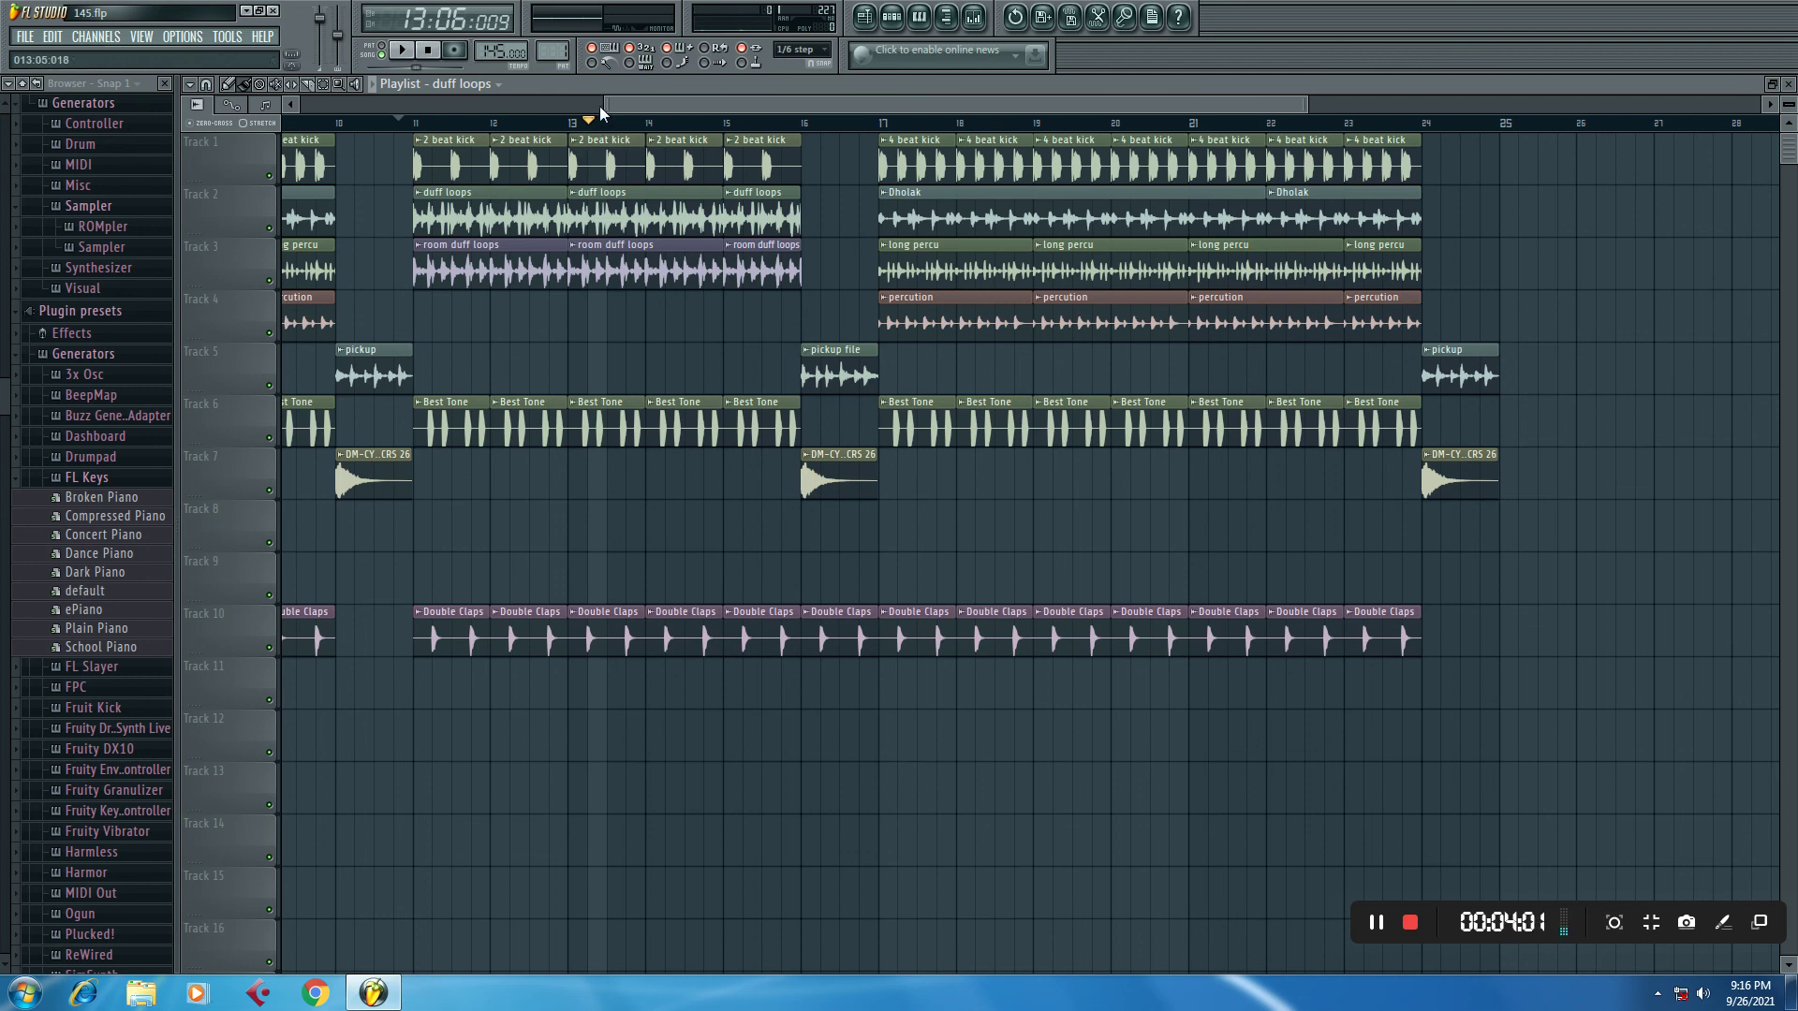
{"action": "left_click_drag", "start_coordinate": [601, 111], "coordinate": [301, 108]}
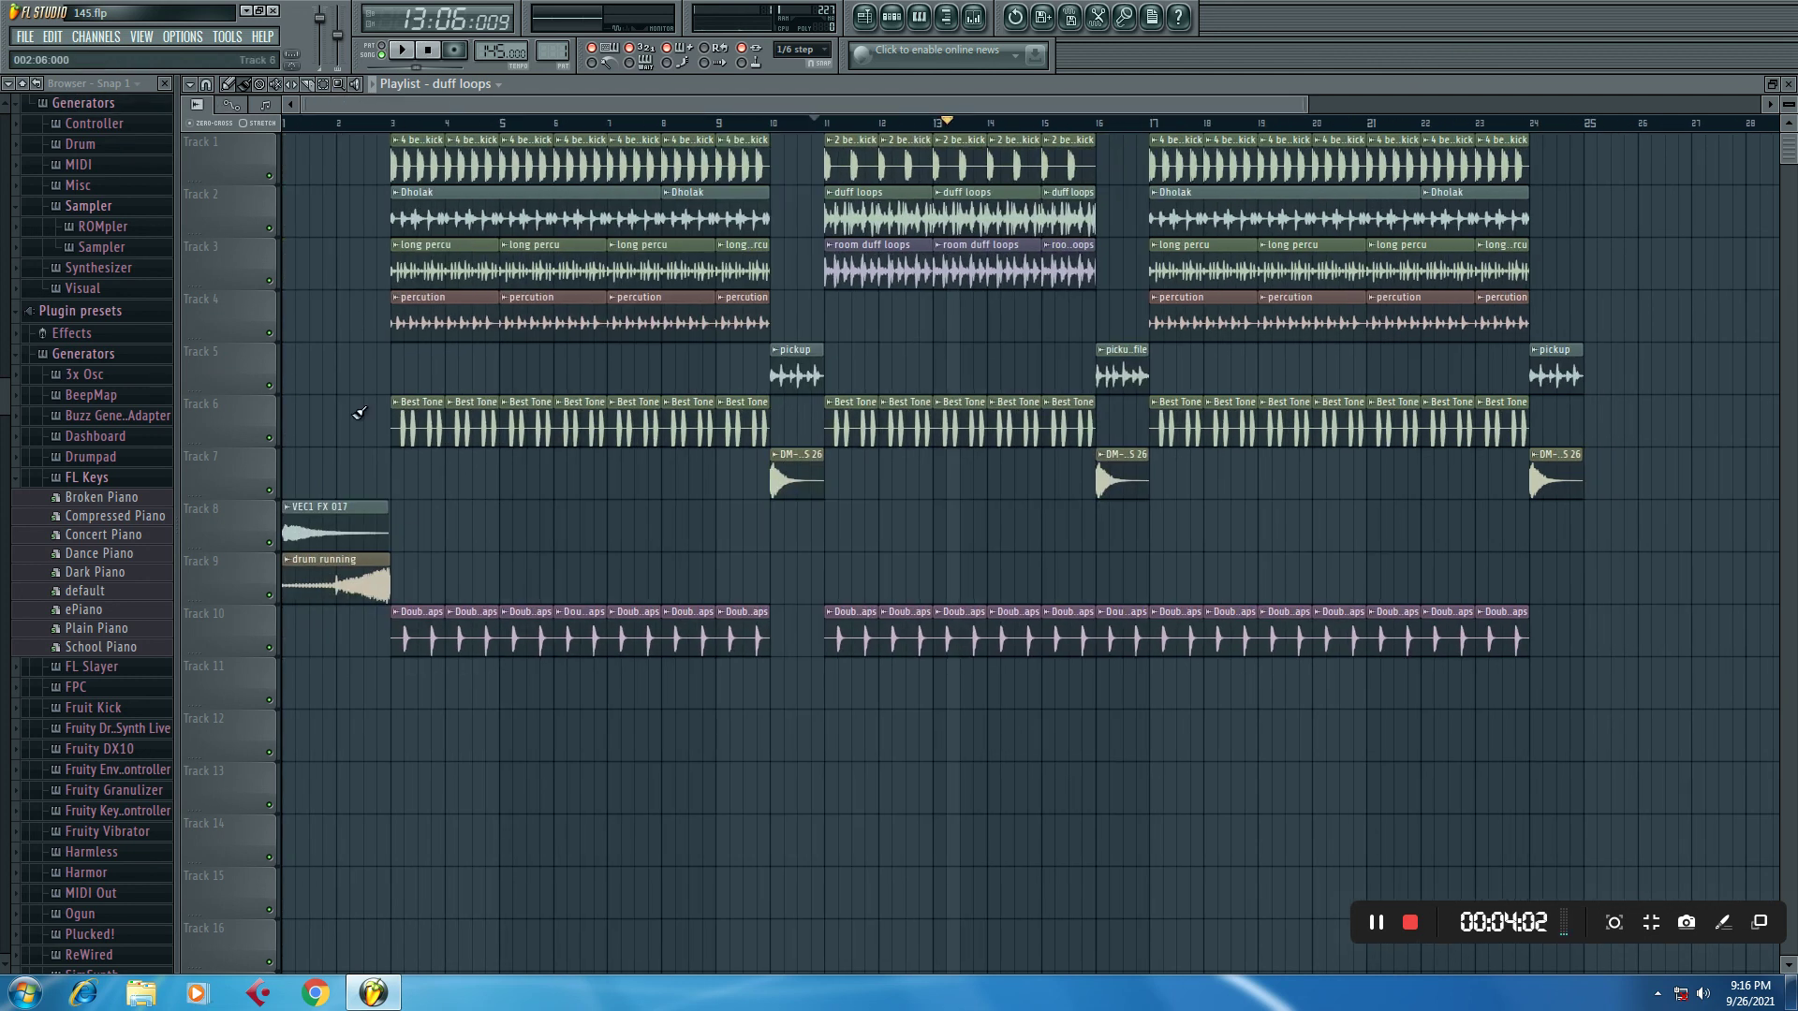